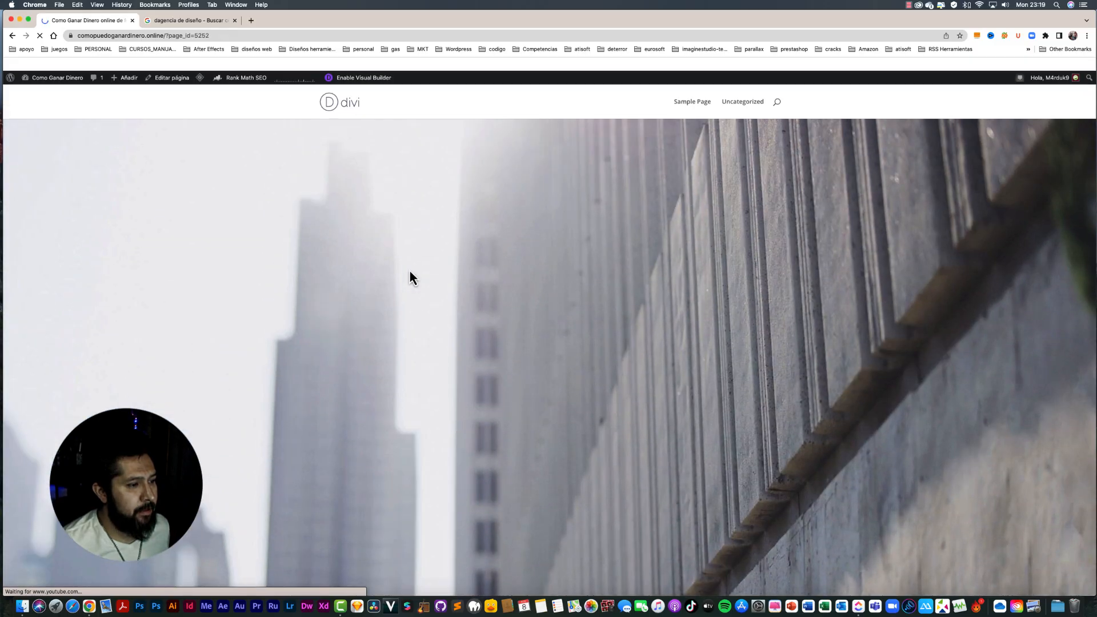
Step: Go to the site's WordPress pages list and open the untitled draft page for editing with Divi
scroll(410, 269, down, 20)
scroll(409, 270, down, 15)
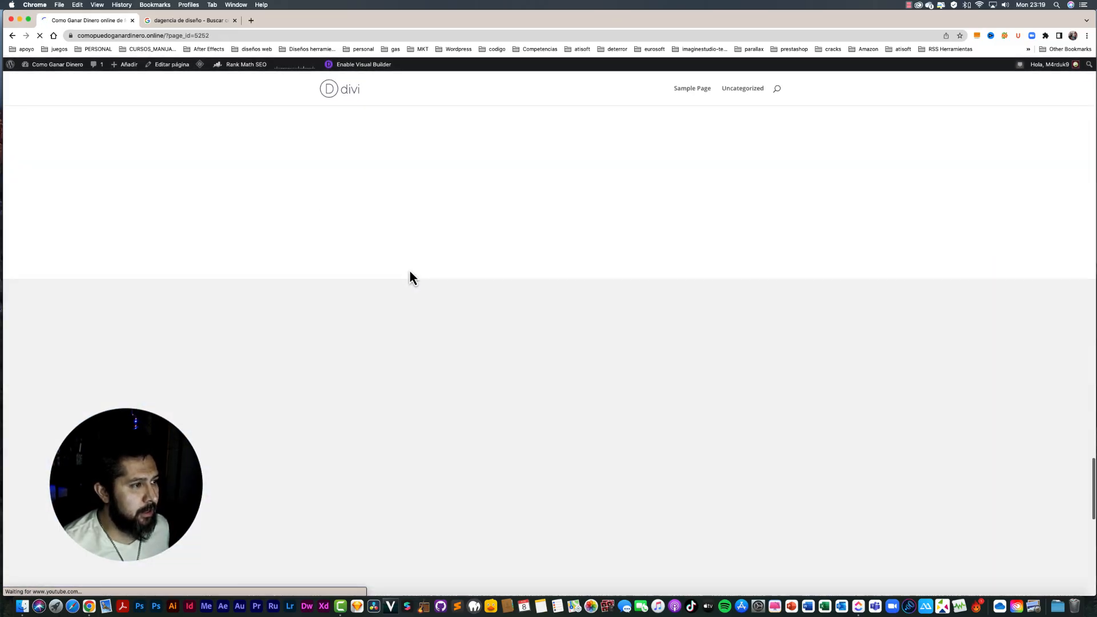
scroll(409, 269, up, 20)
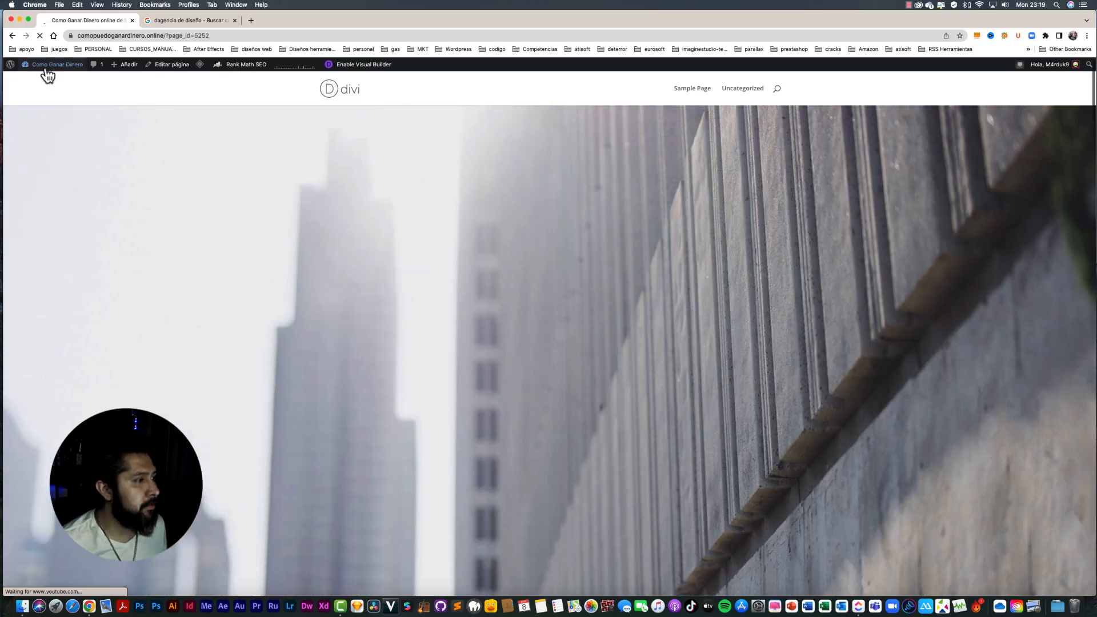
mouse_move(48, 73)
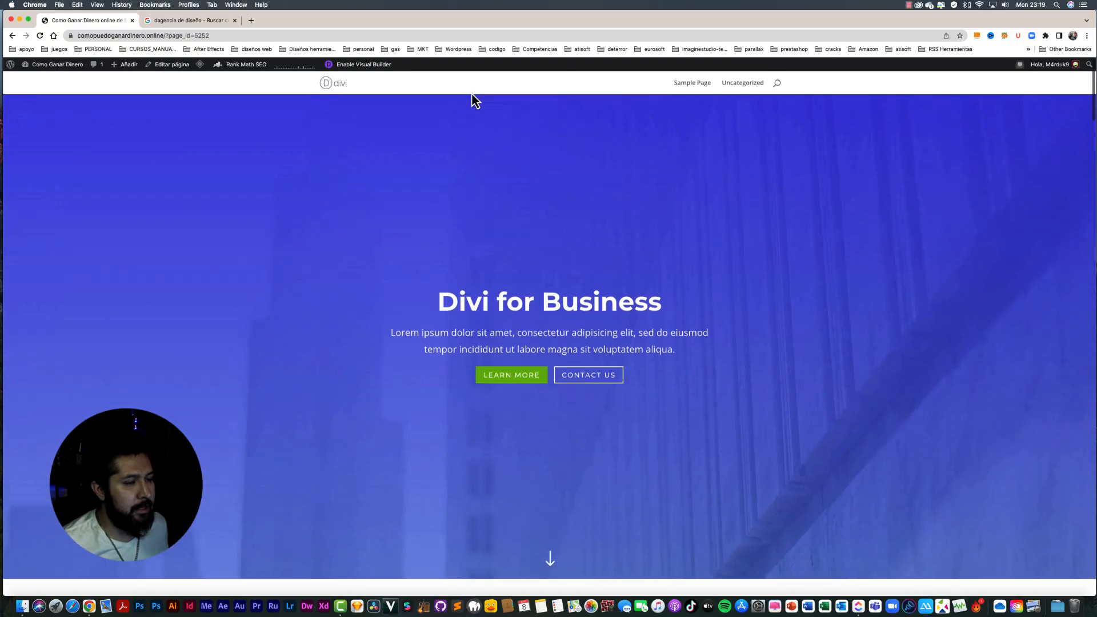
click(36, 80)
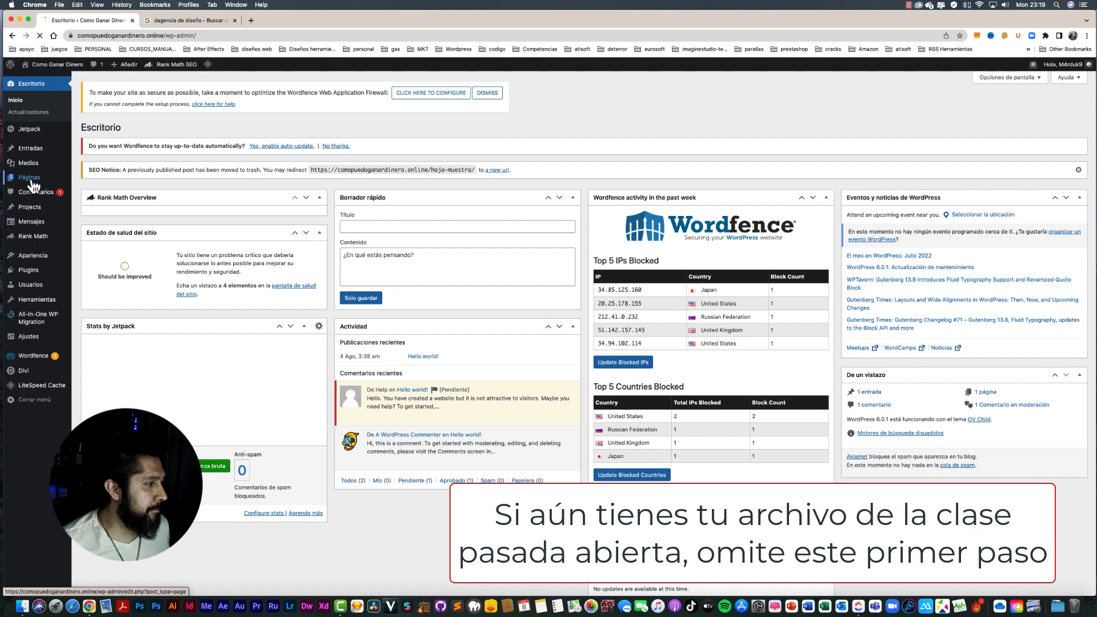
click(32, 183)
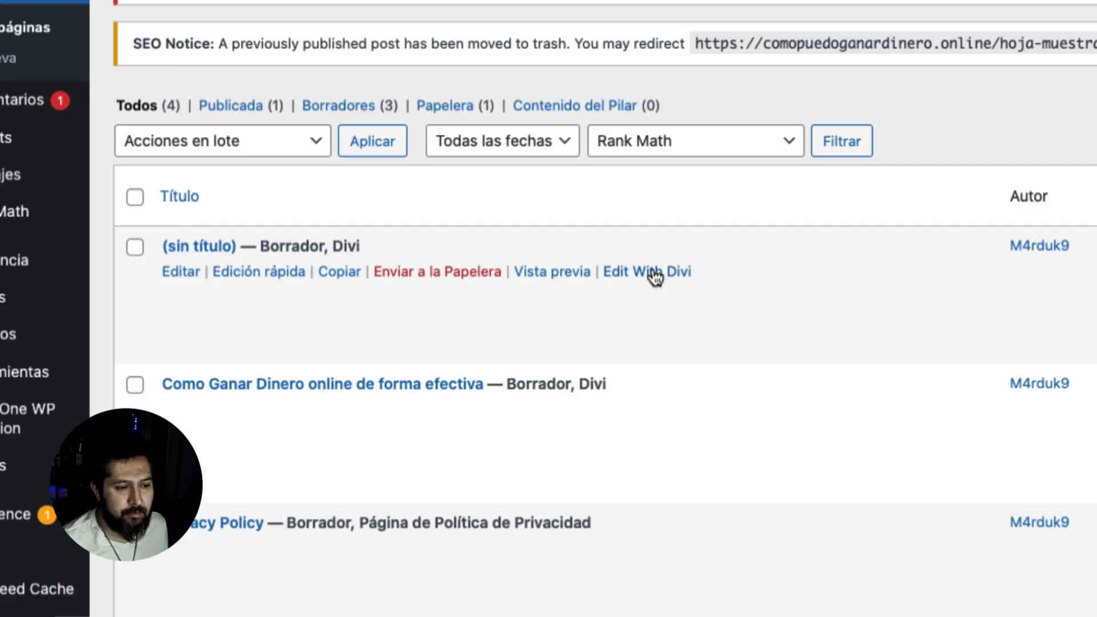
click(680, 274)
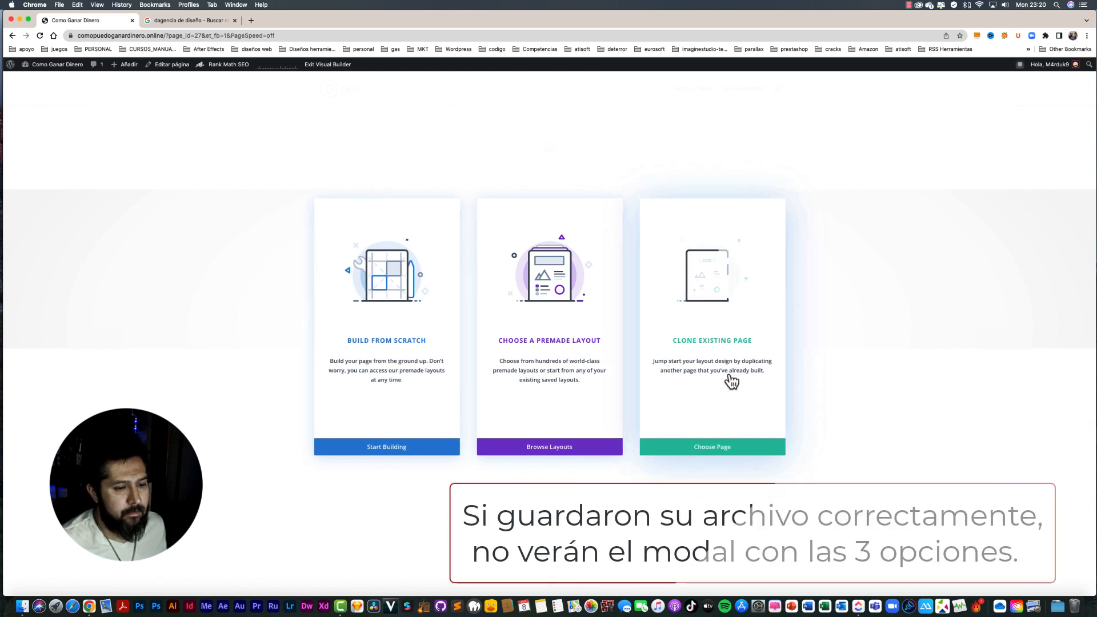
Step: Clone the existing page "Como Ganar Dinero Online De Forma Efectiva" as the layout and save the new page as a draft
click(706, 345)
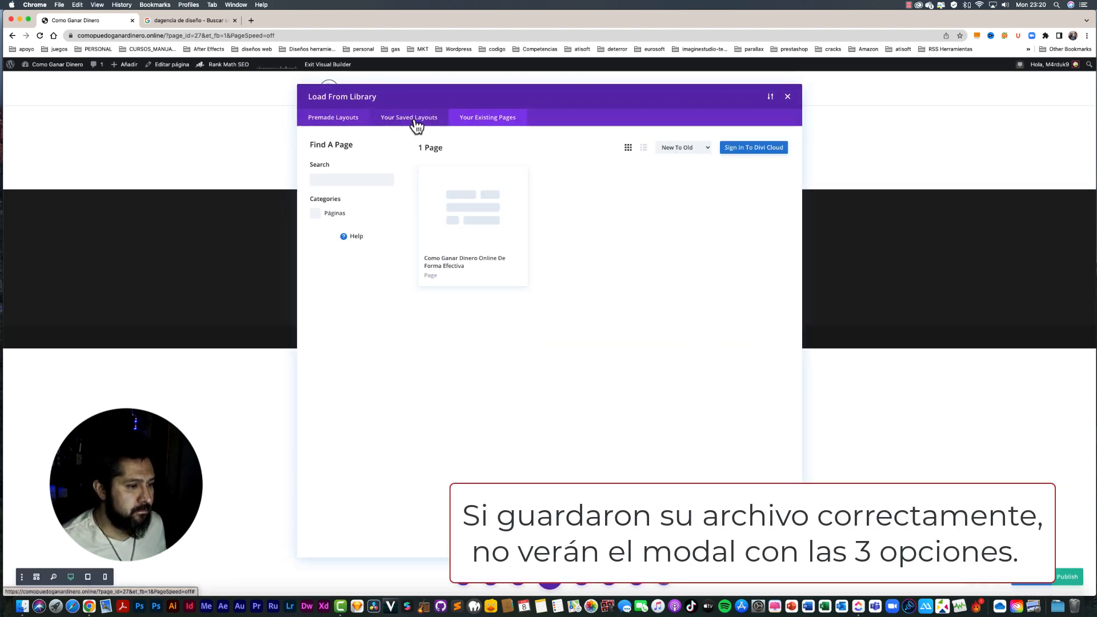
click(461, 201)
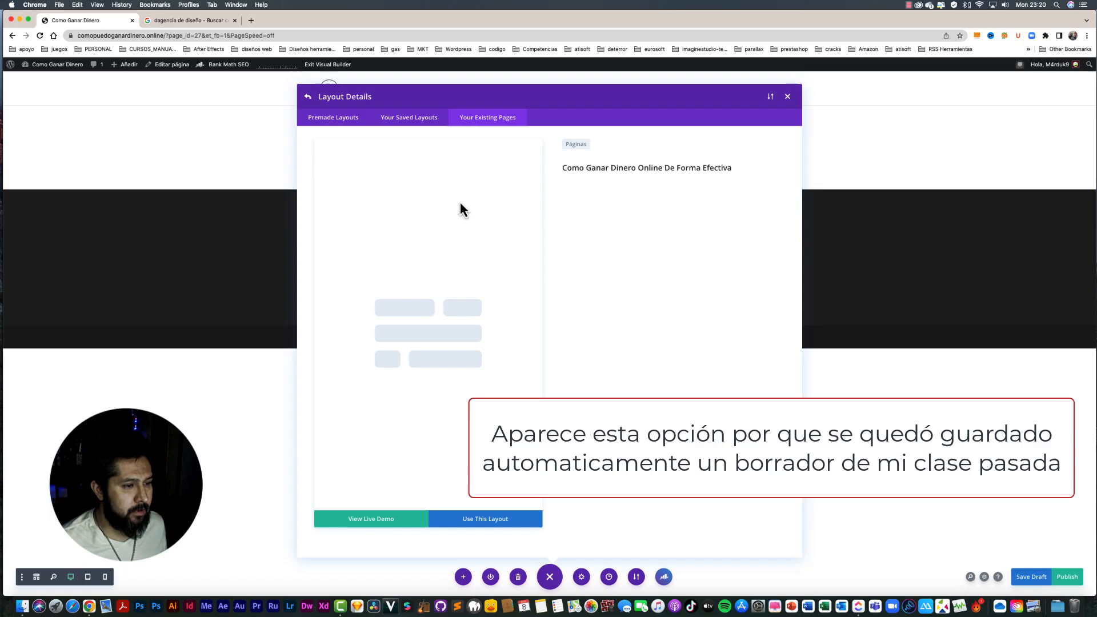
click(477, 529)
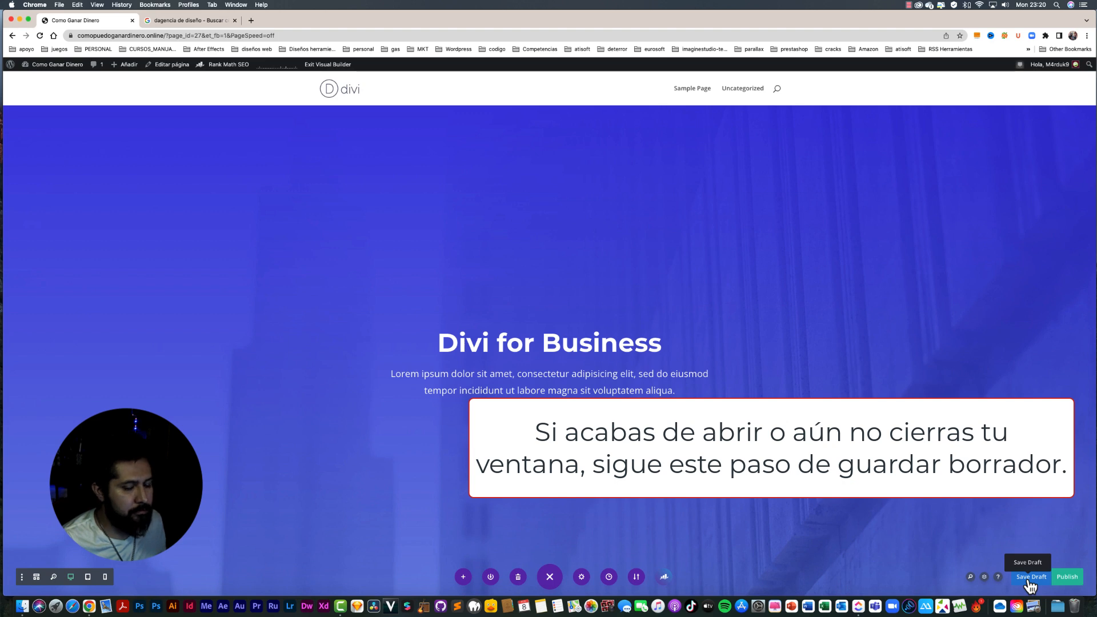
click(1030, 577)
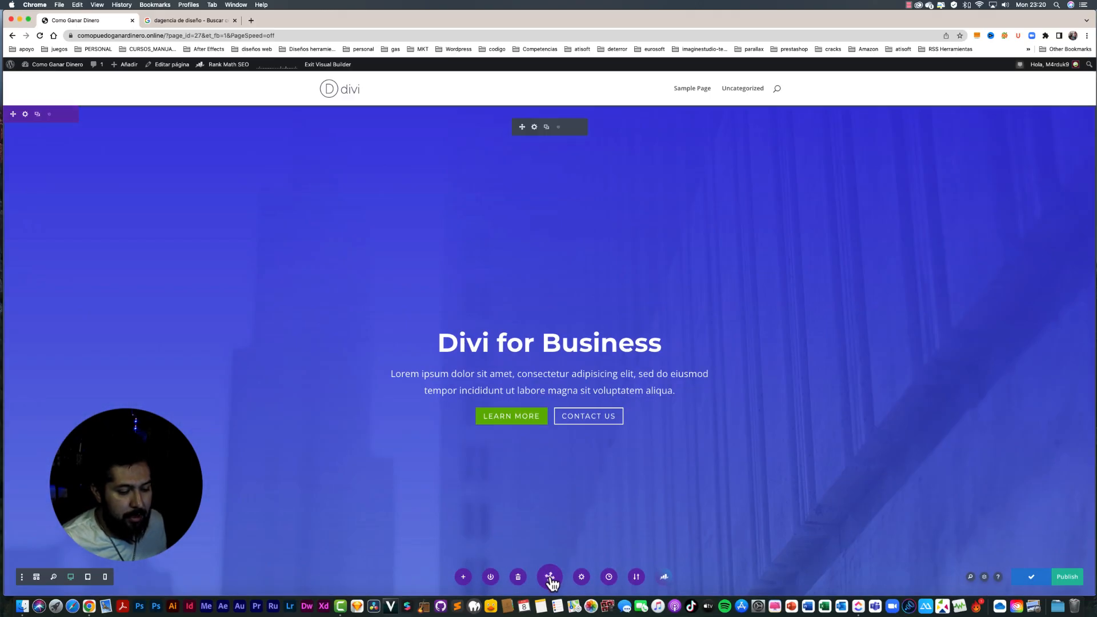
Step: Collapse the visual builder's page controls and expand them again
click(550, 577)
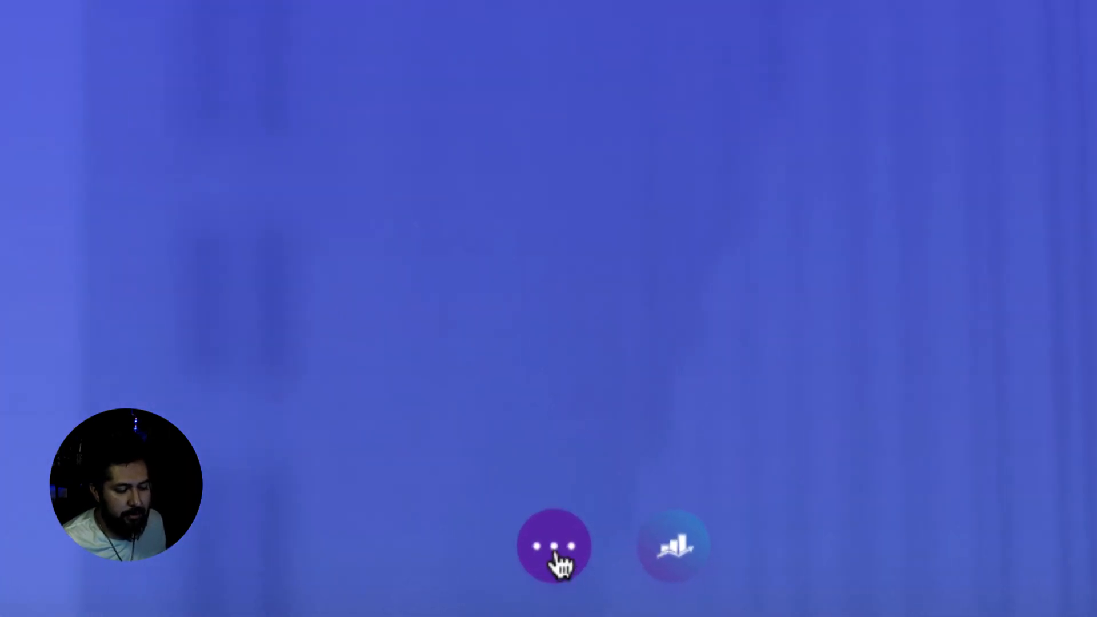
click(555, 548)
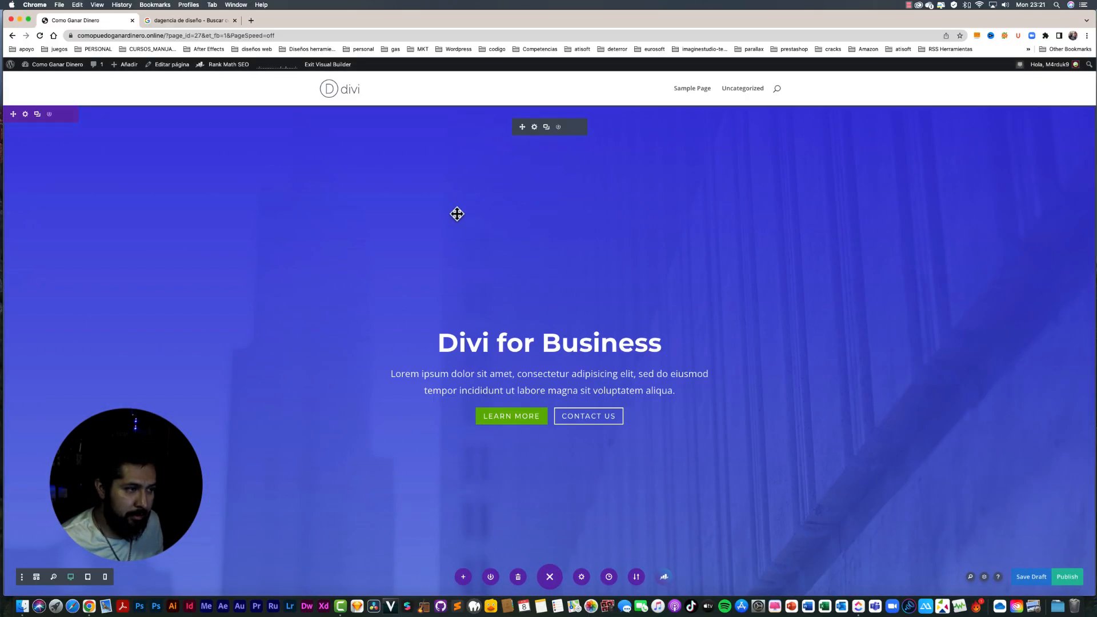
click(318, 68)
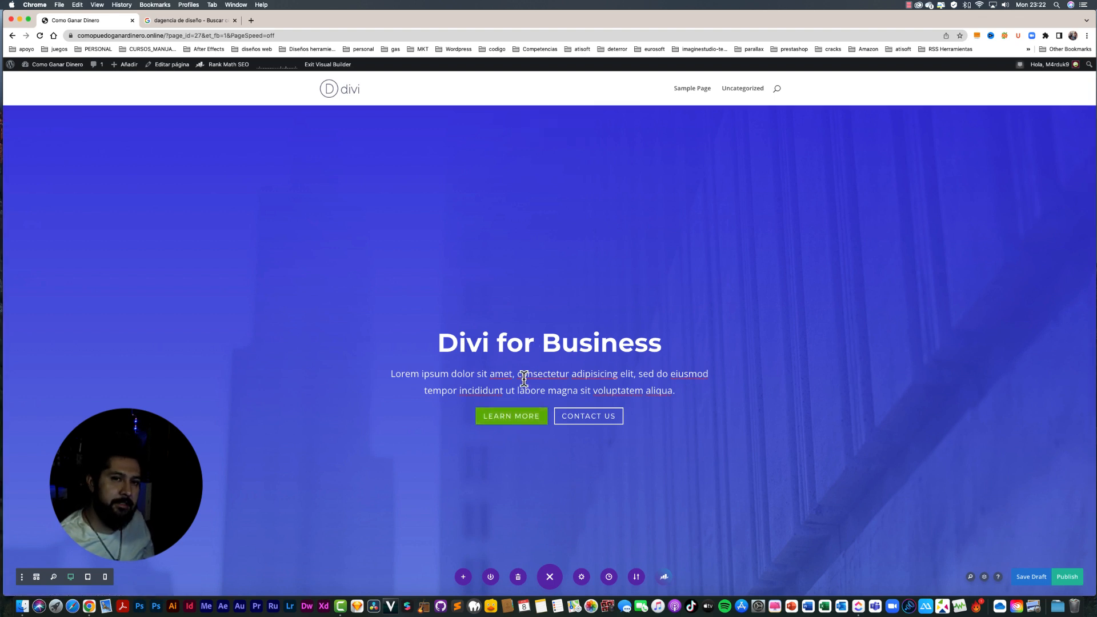
Step: Examine the cloned page's sections from the Divi for Business header down to the Signature Process video
scroll(286, 327, down, 10)
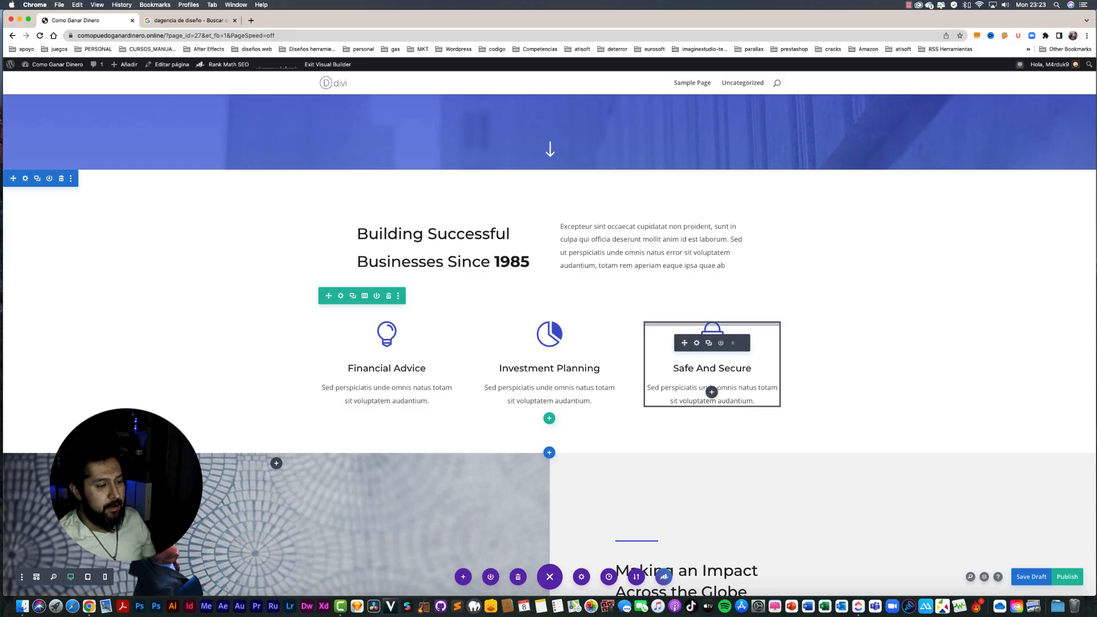
scroll(548, 394, down, 3)
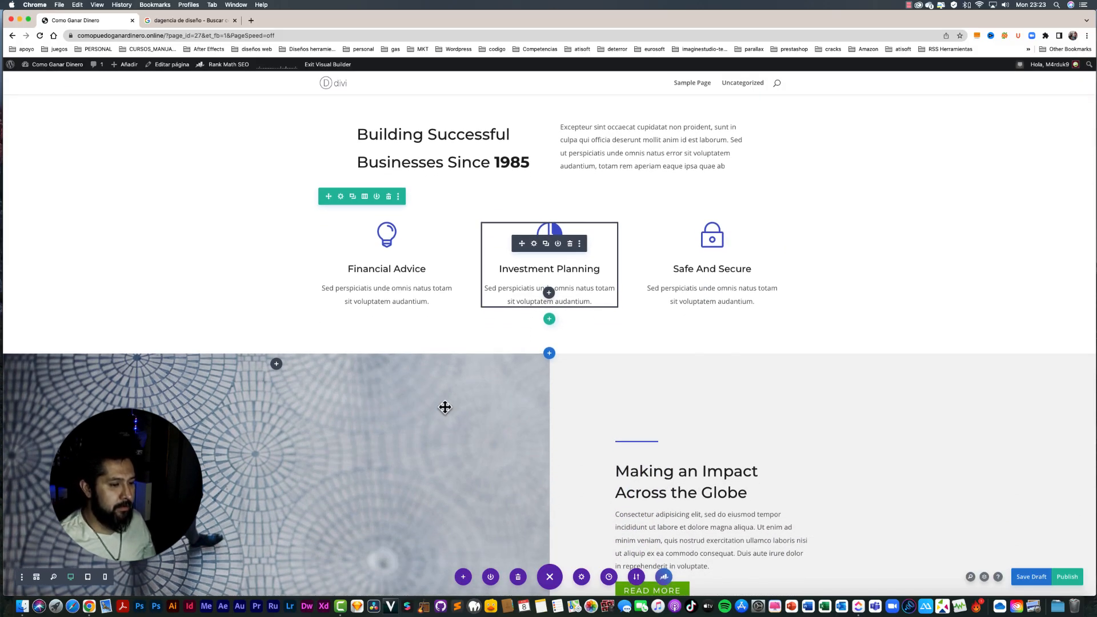
scroll(352, 428, down, 7)
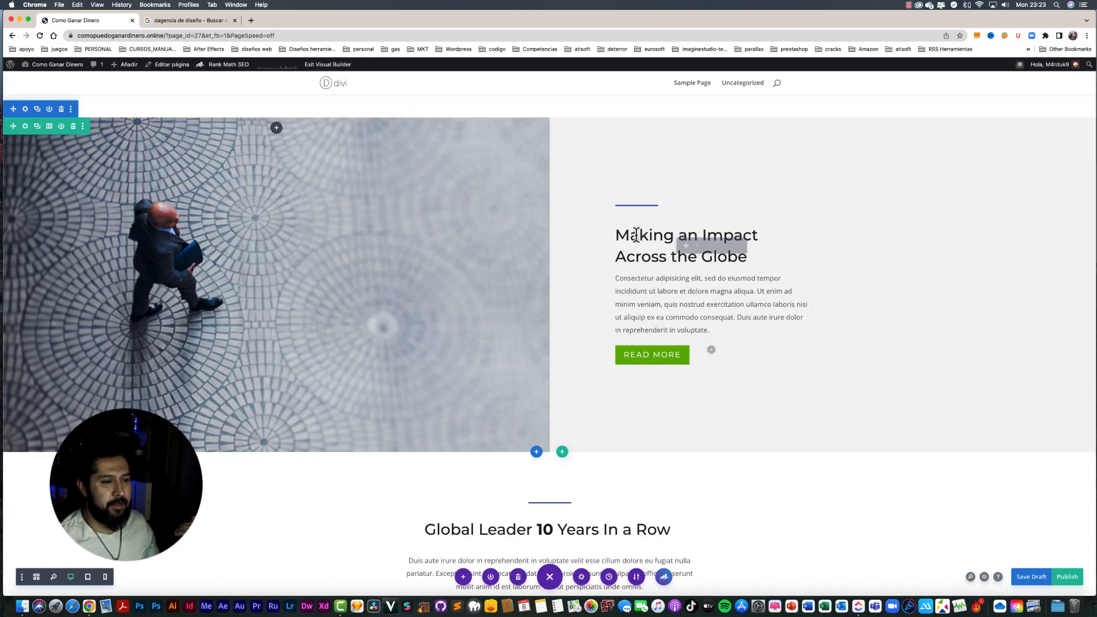
mouse_move(637, 212)
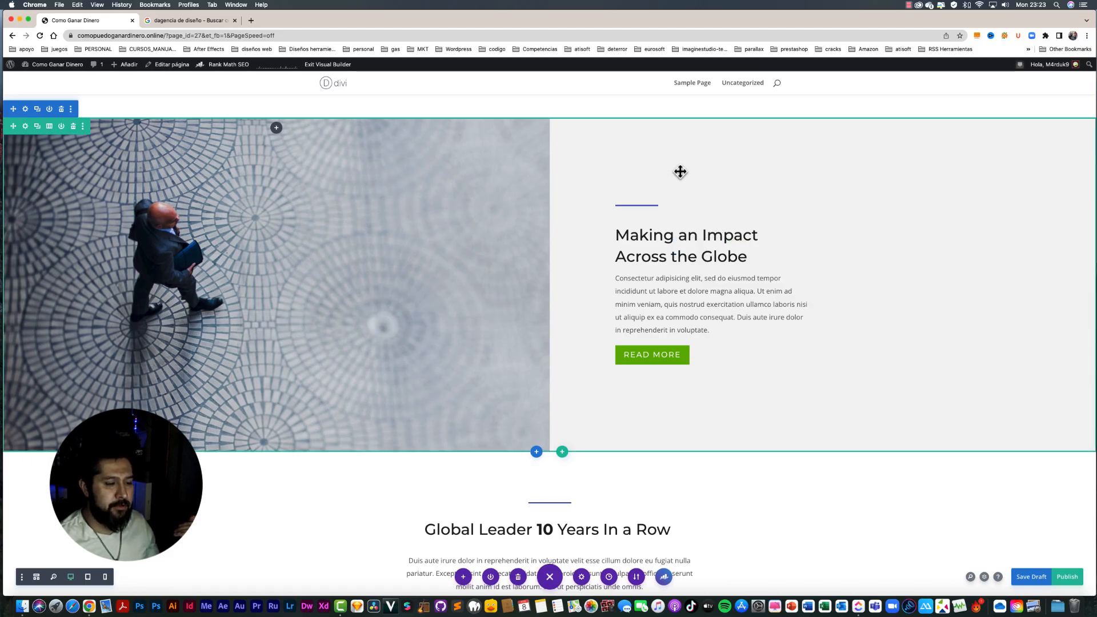
scroll(671, 183, down, 10)
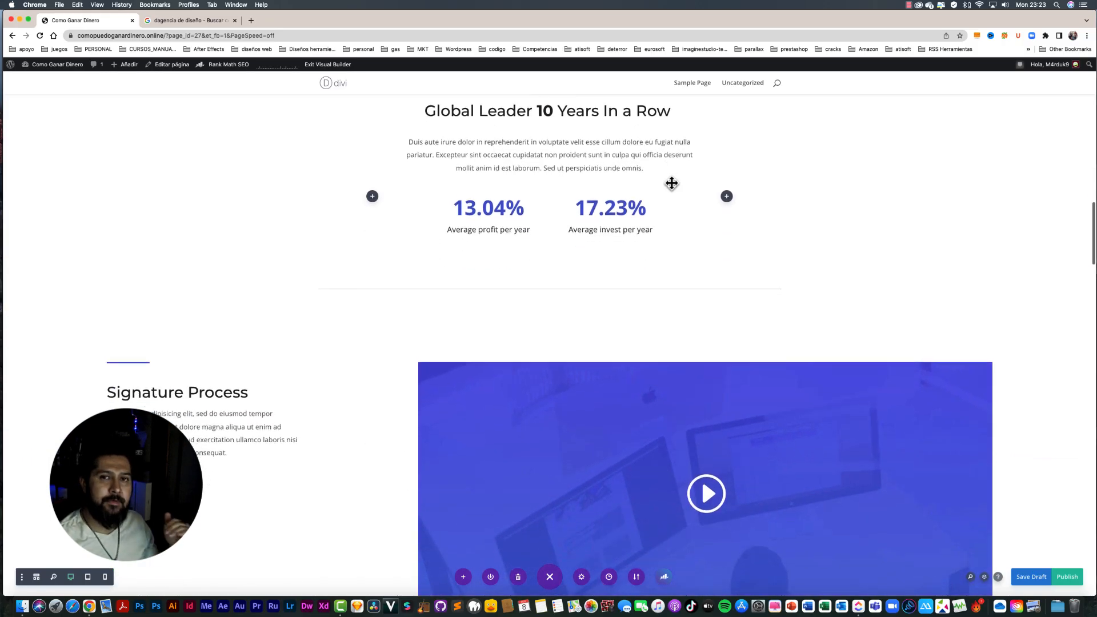
scroll(672, 183, up, 15)
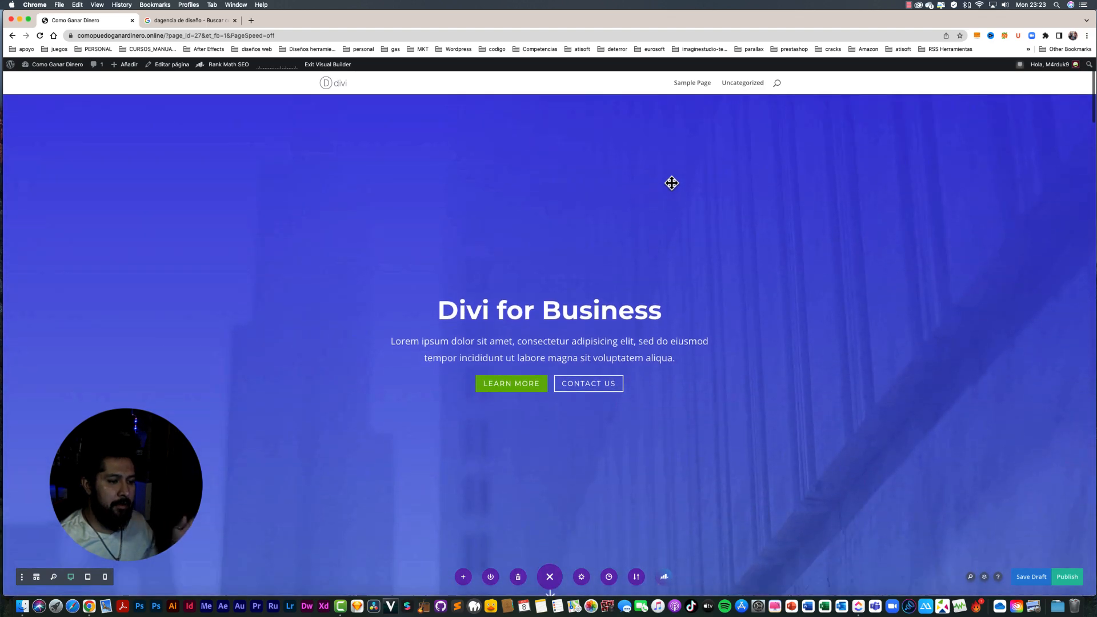
scroll(671, 183, down, 10)
scroll(671, 183, up, 10)
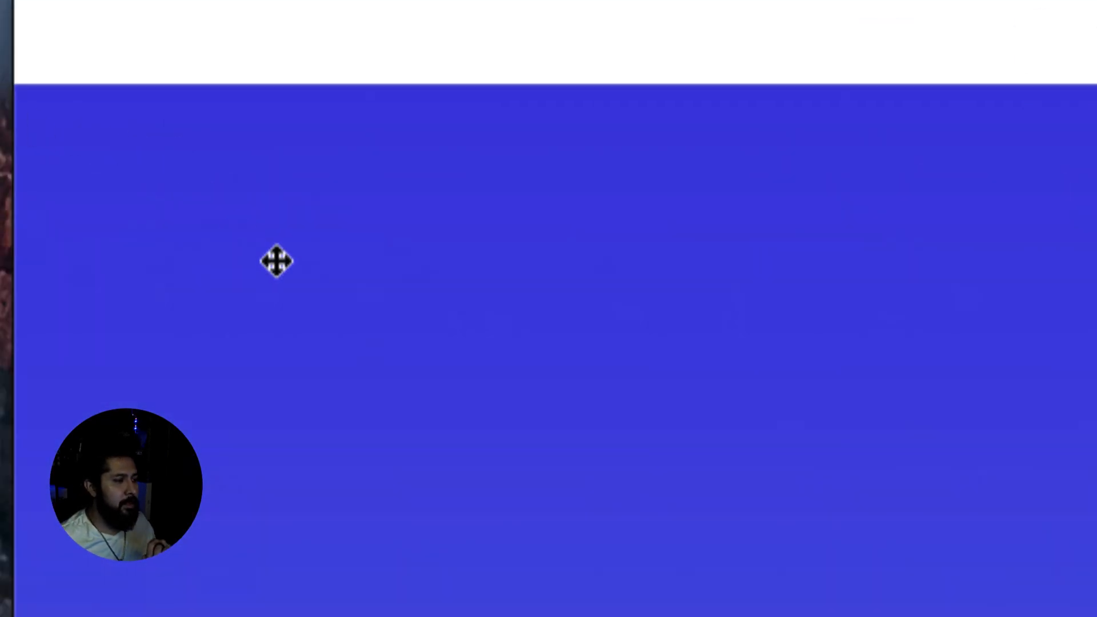
Step: Open the settings of the Divi for Business header section and move the dialog beside the heading
mouse_move(276, 259)
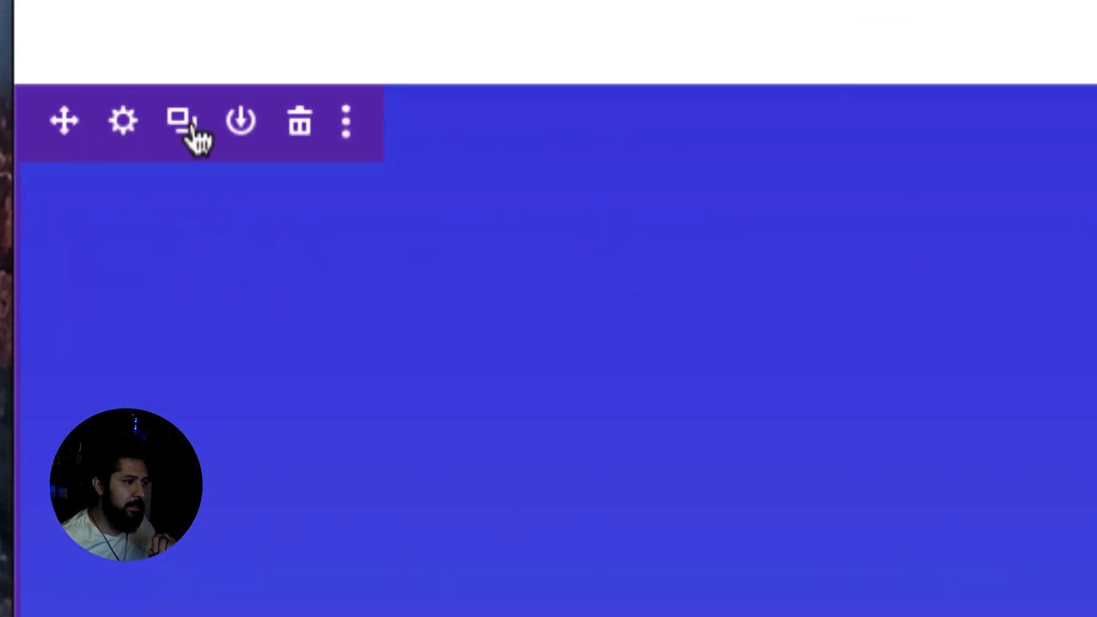
click(122, 121)
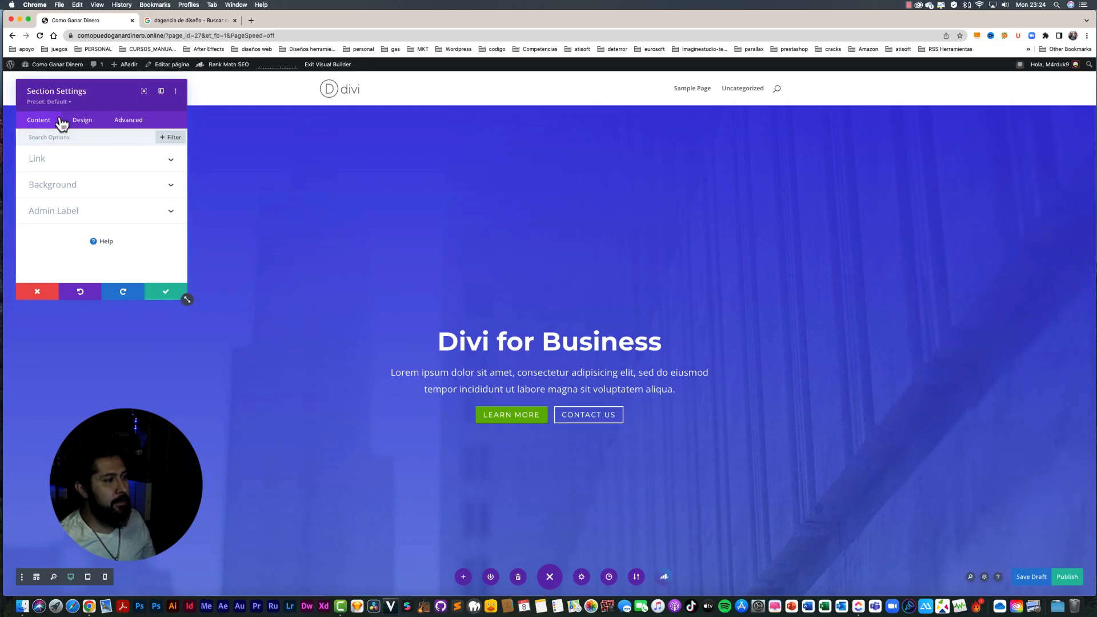
drag(355, 134, 400, 155)
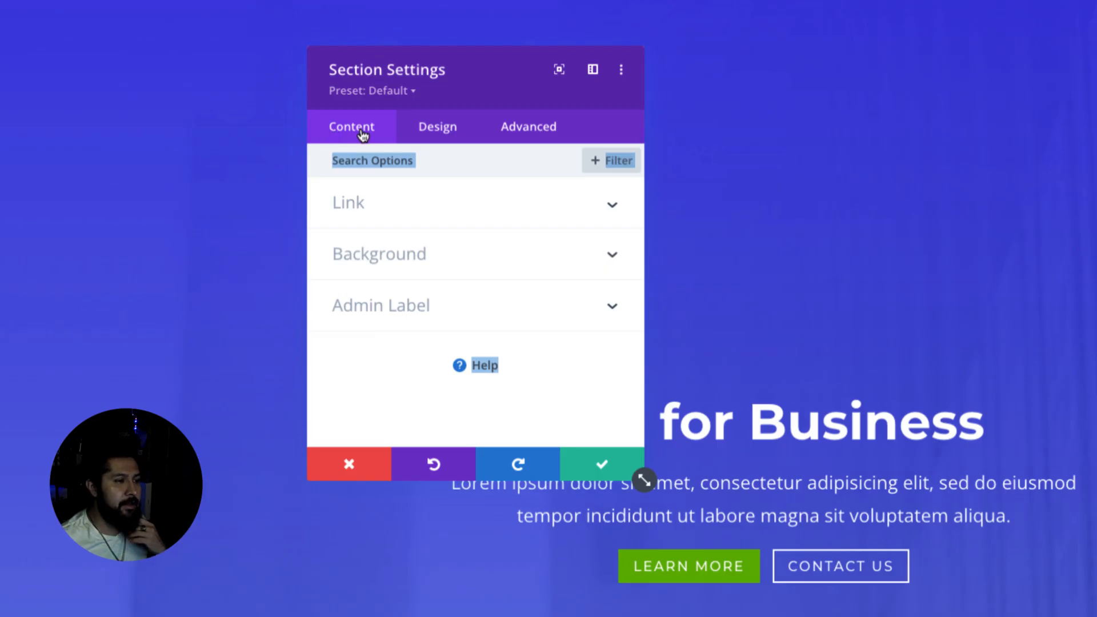
Step: Review the section's Design and Advanced setting groups, returning to its Content settings
click(443, 130)
click(521, 131)
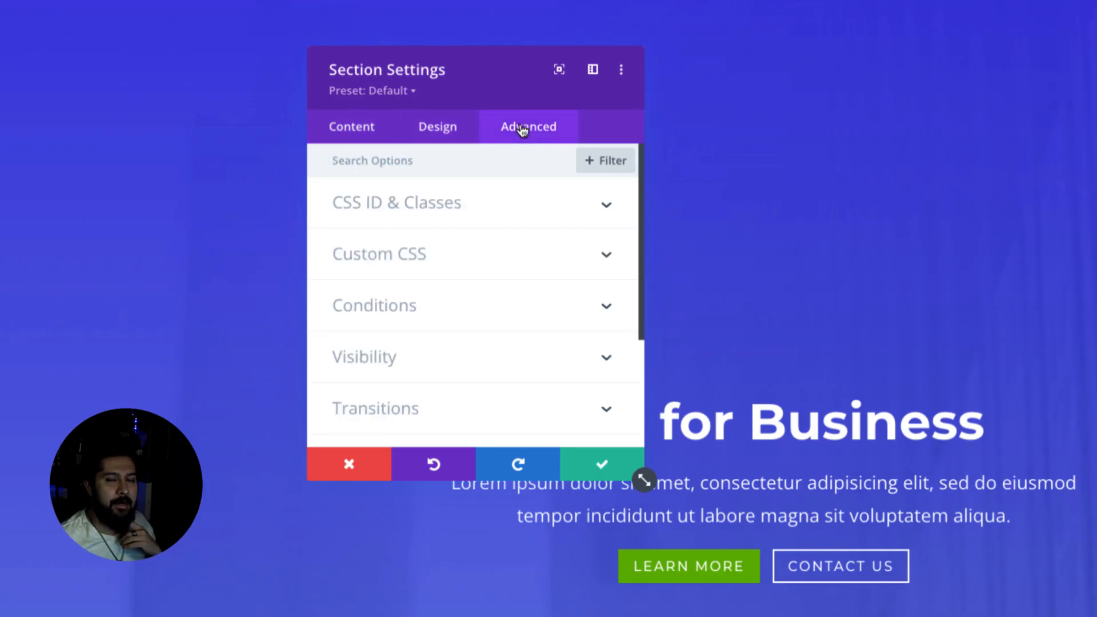
click(353, 133)
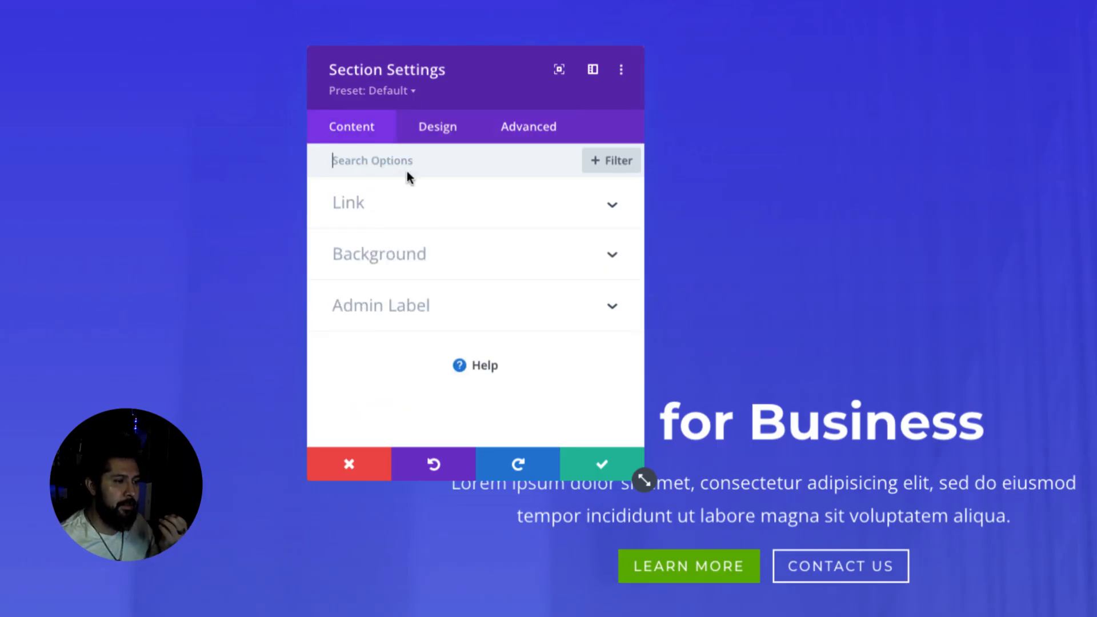
Step: Review the section's background options for image, color, pattern and mask
click(499, 256)
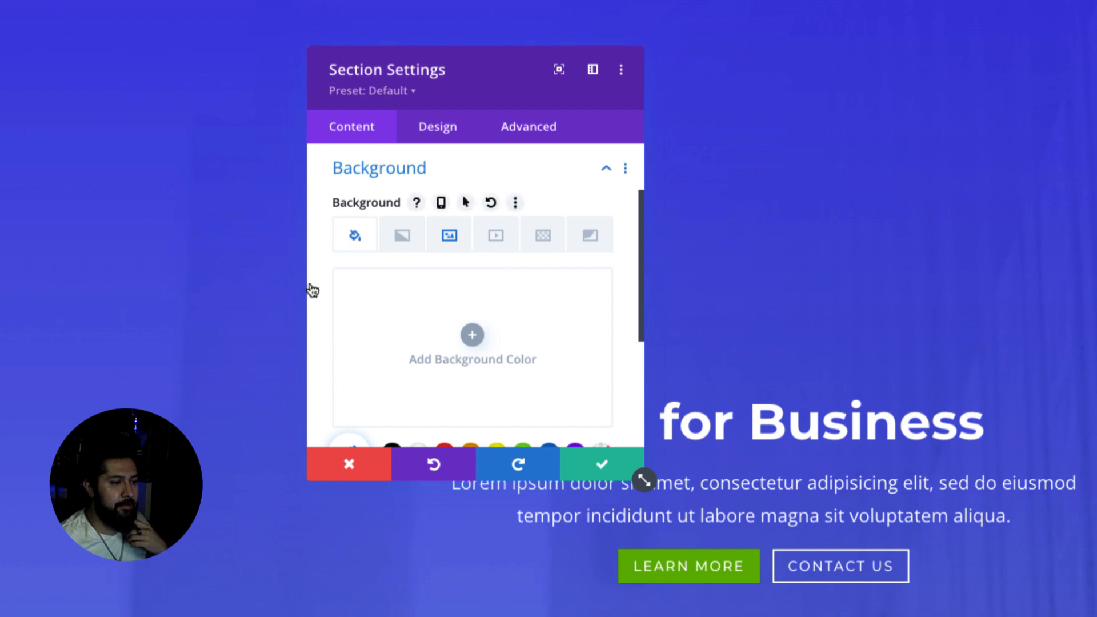
click(449, 235)
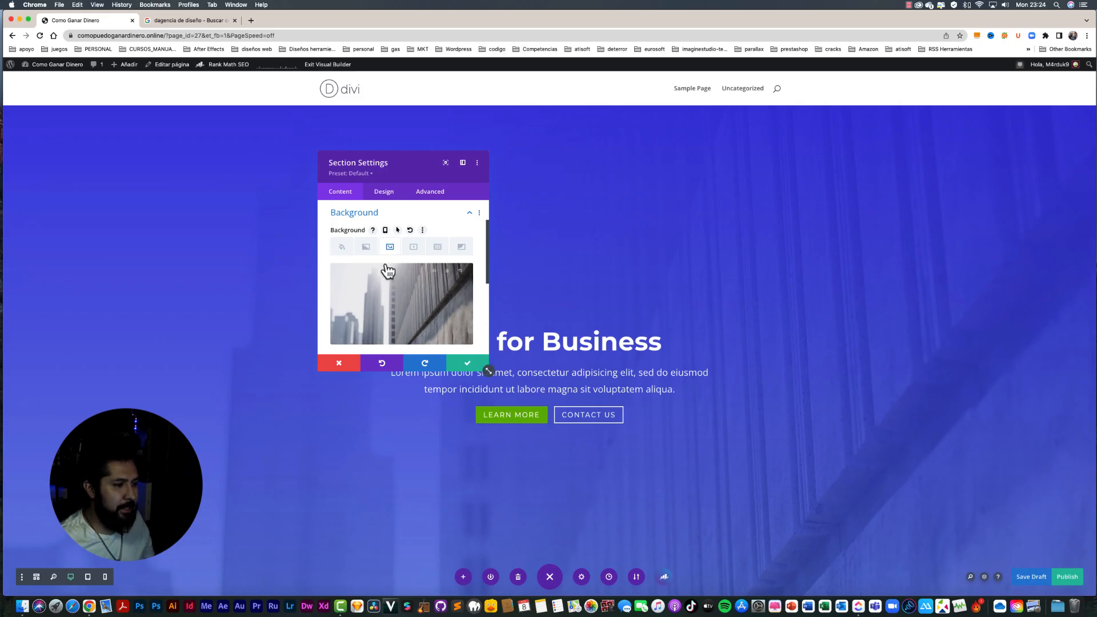
click(342, 246)
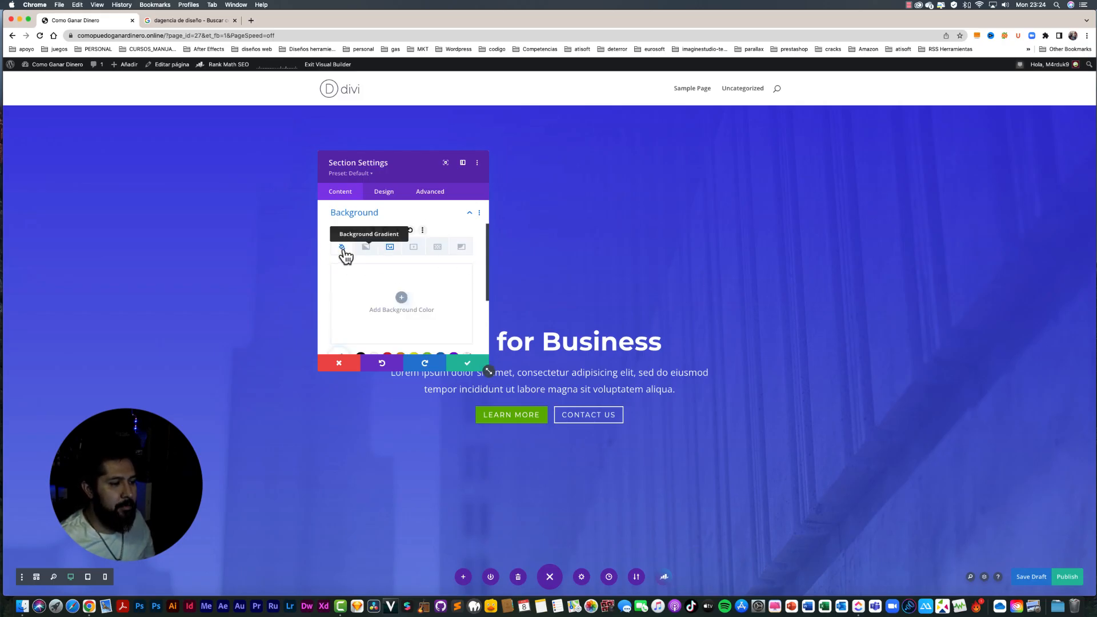
scroll(384, 287, down, 2)
scroll(380, 274, up, 2)
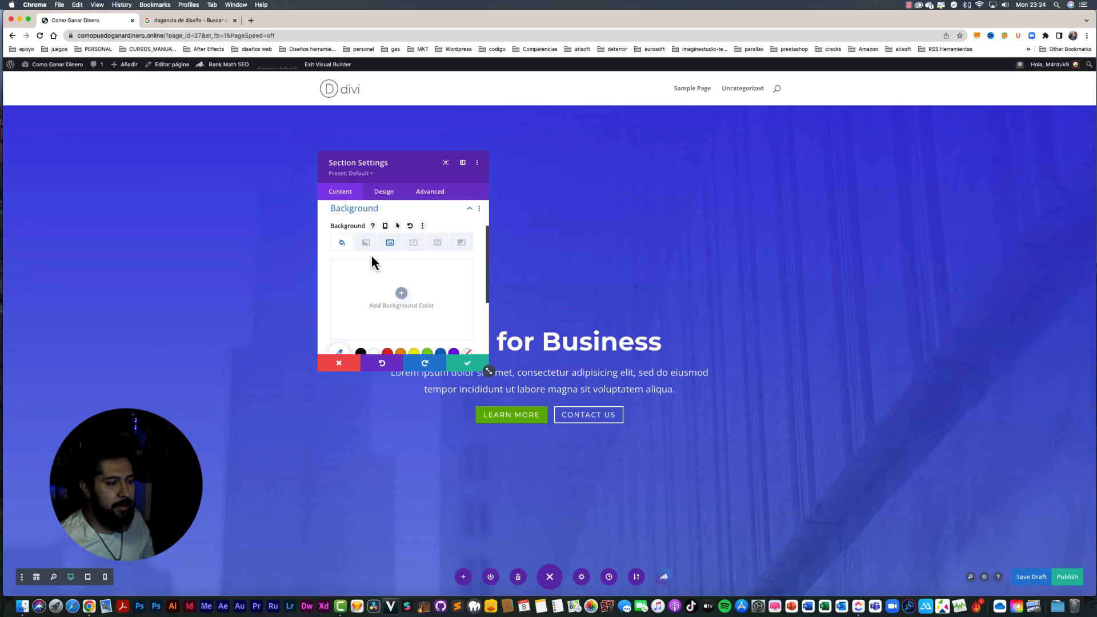
click(443, 248)
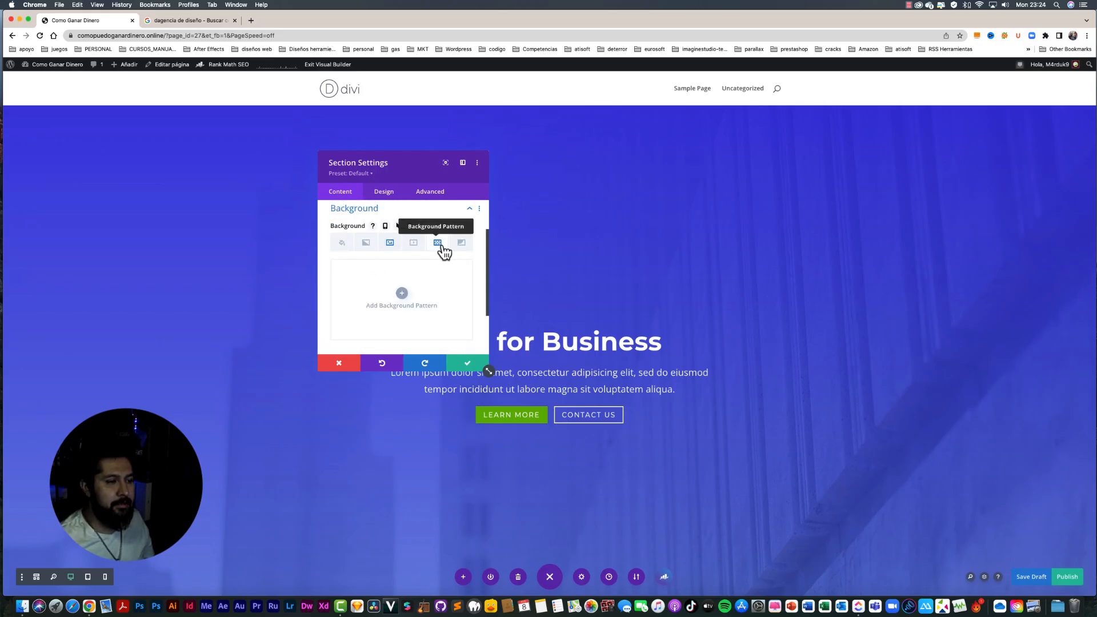
click(460, 247)
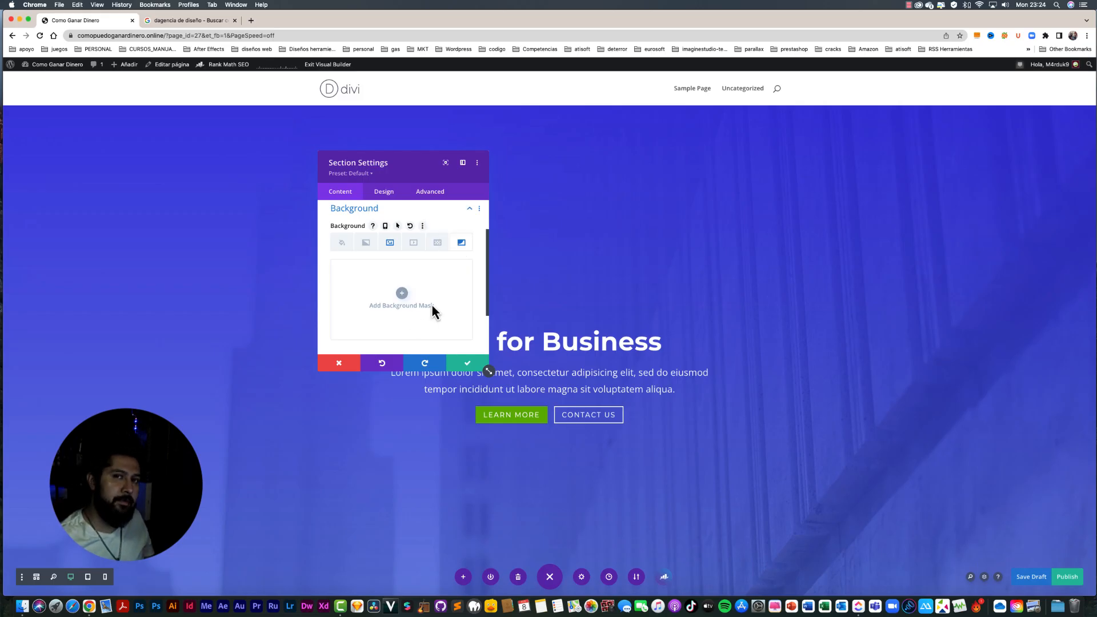
click(345, 245)
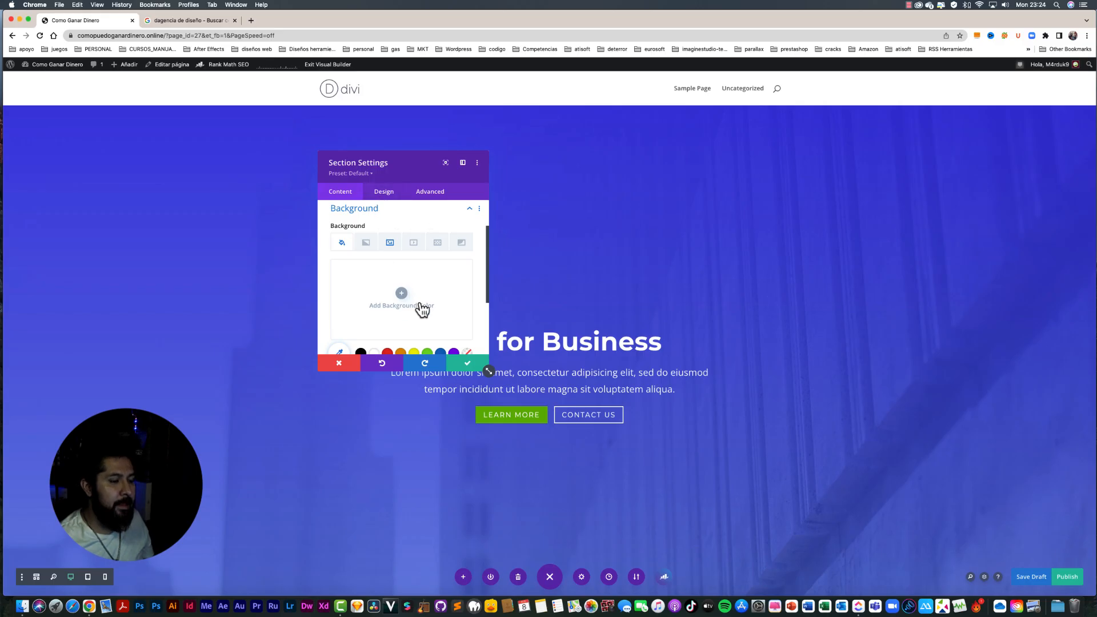
Step: Review the section's Admin Label setting below the background options
scroll(421, 309, down, 3)
scroll(424, 310, down, 1)
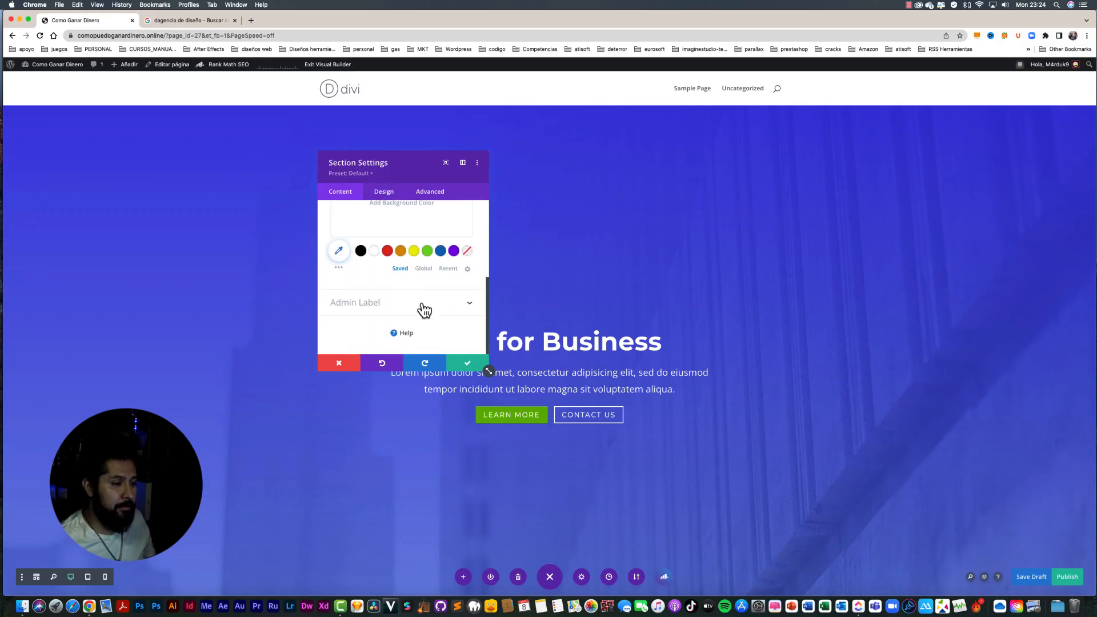
click(469, 305)
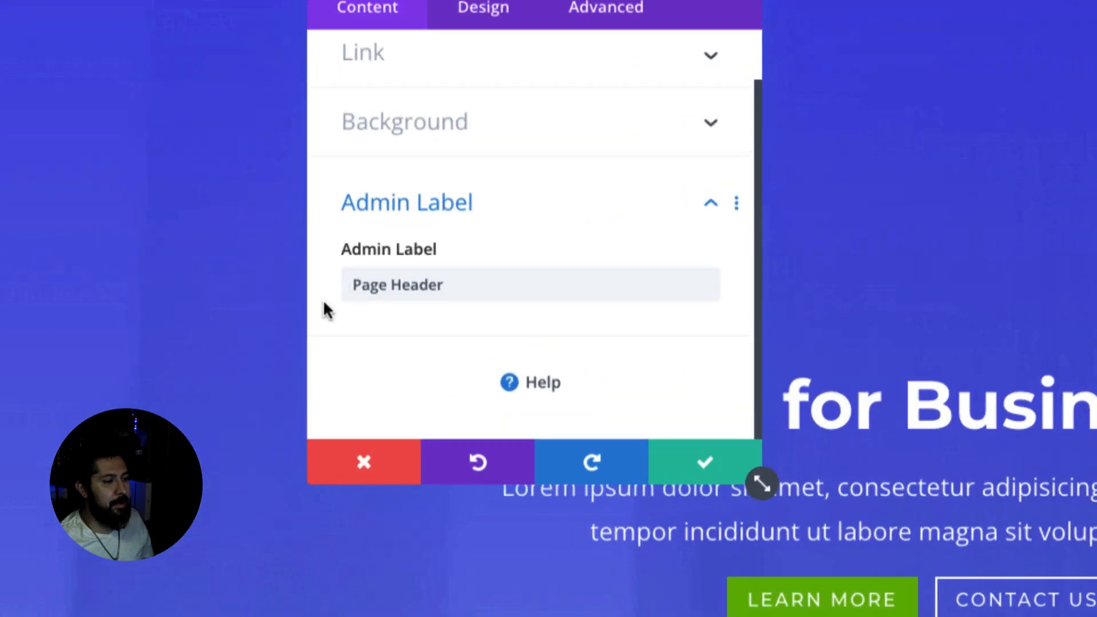
triple_click(354, 280)
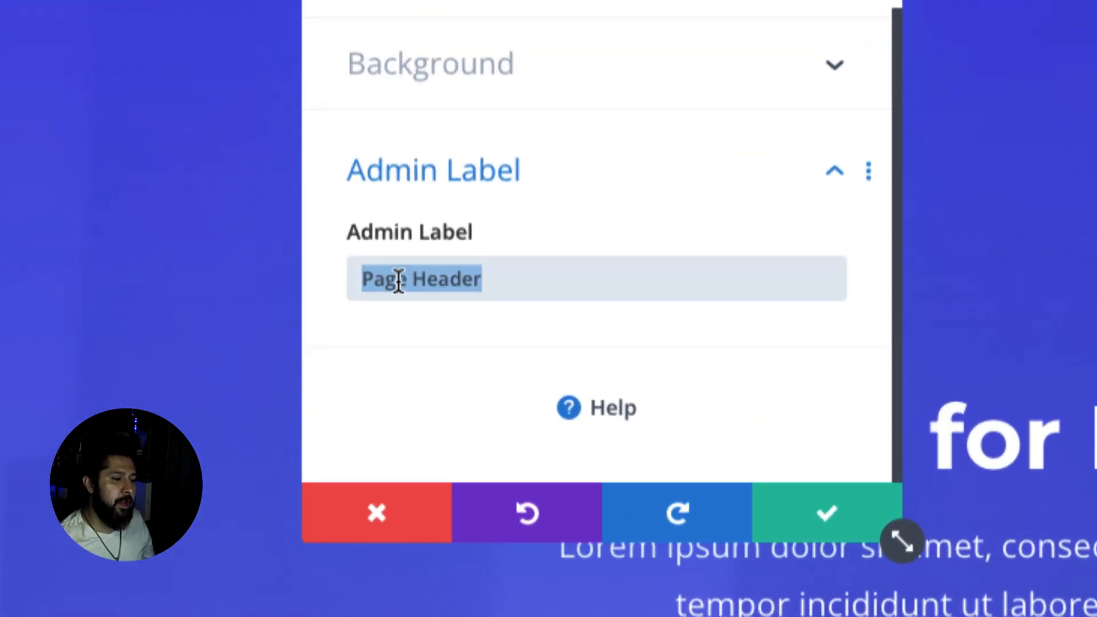
click(493, 279)
drag(487, 276, 319, 286)
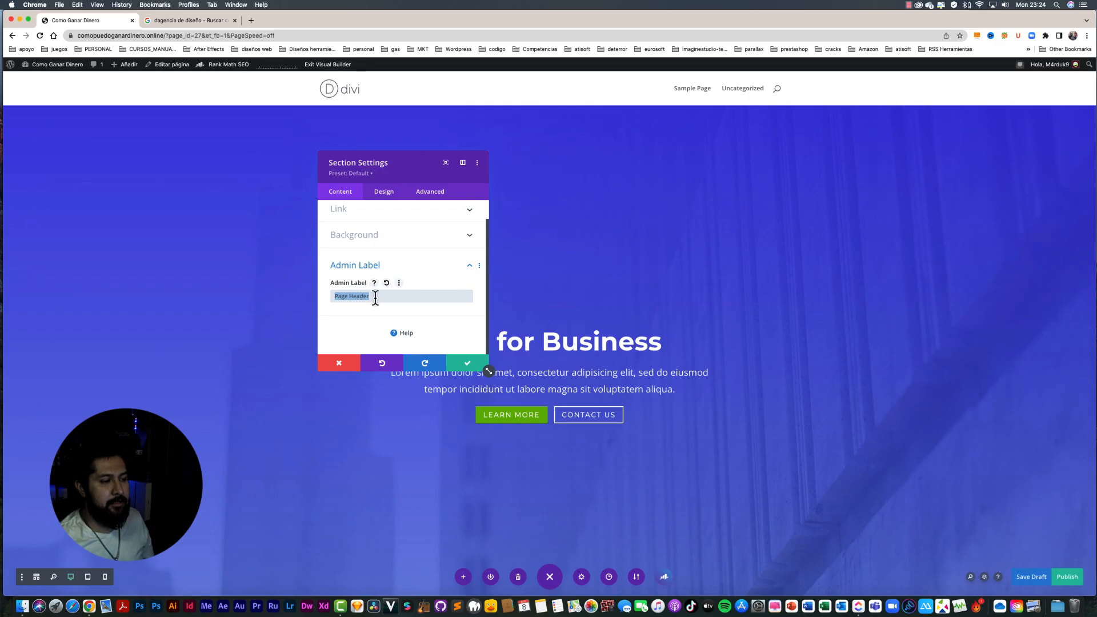
click(377, 297)
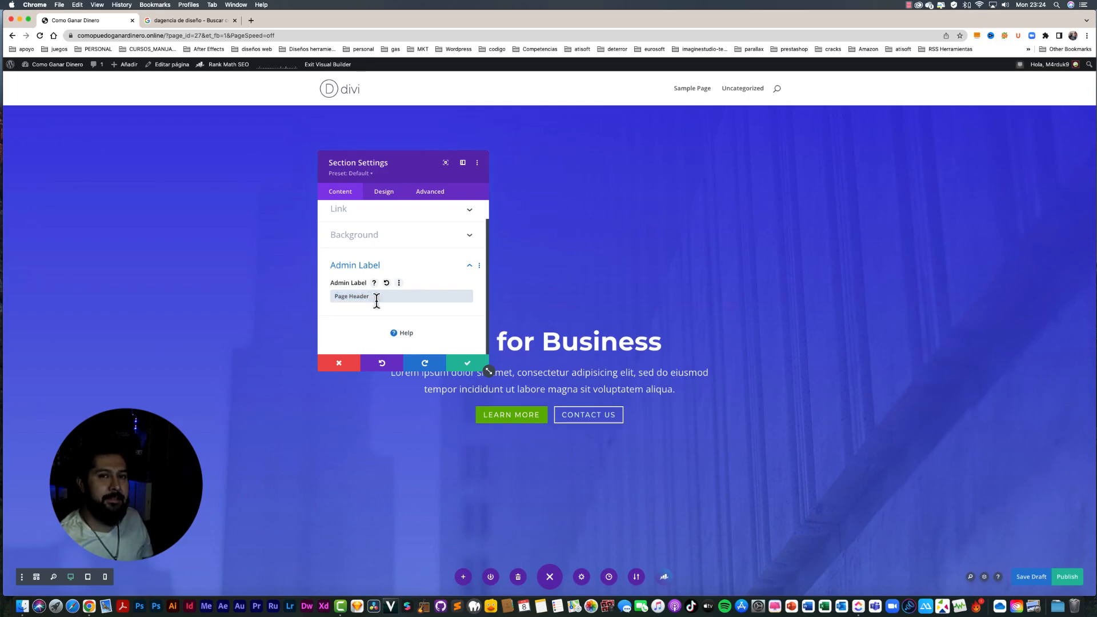
Step: Review the section's Design settings, opening the Layout, Dividers and Border groups and viewing the remaining groups down to Animation
click(378, 197)
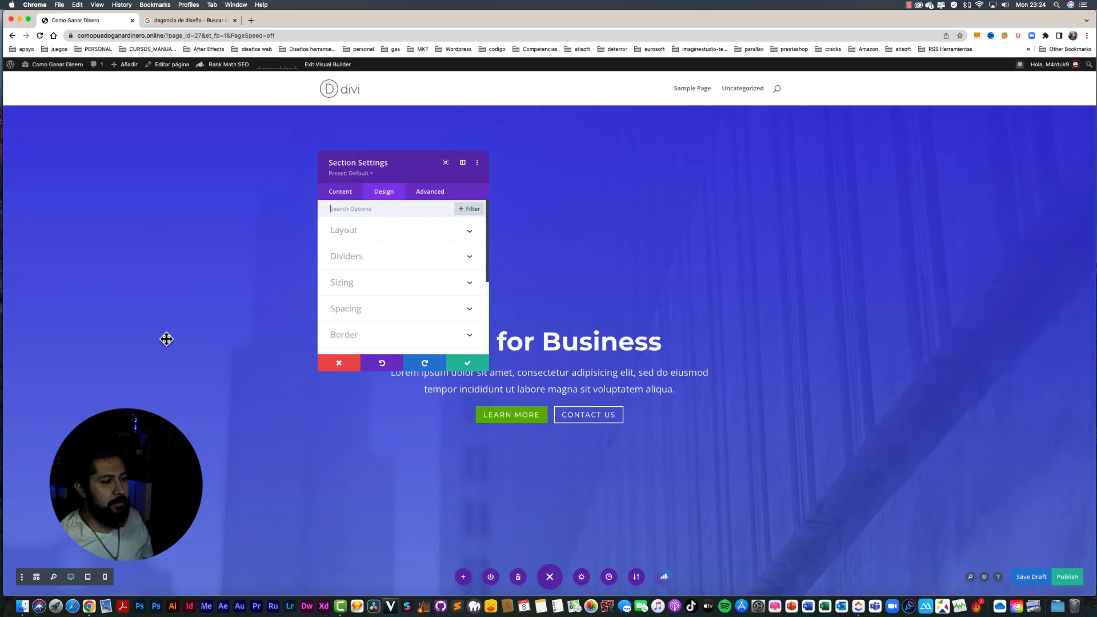
click(378, 237)
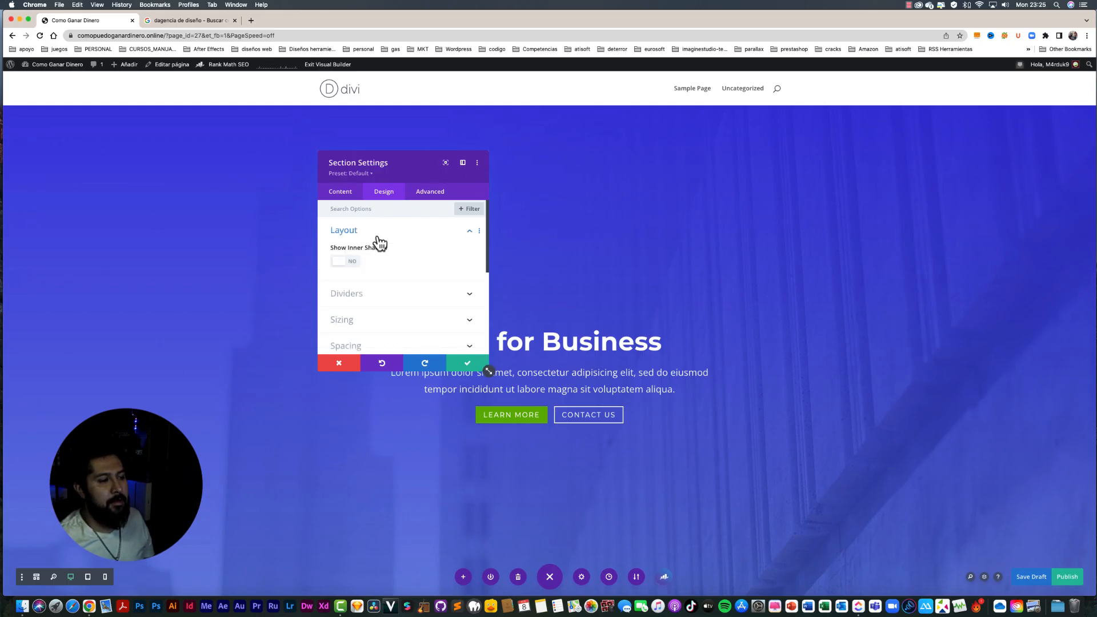
click(379, 243)
click(383, 263)
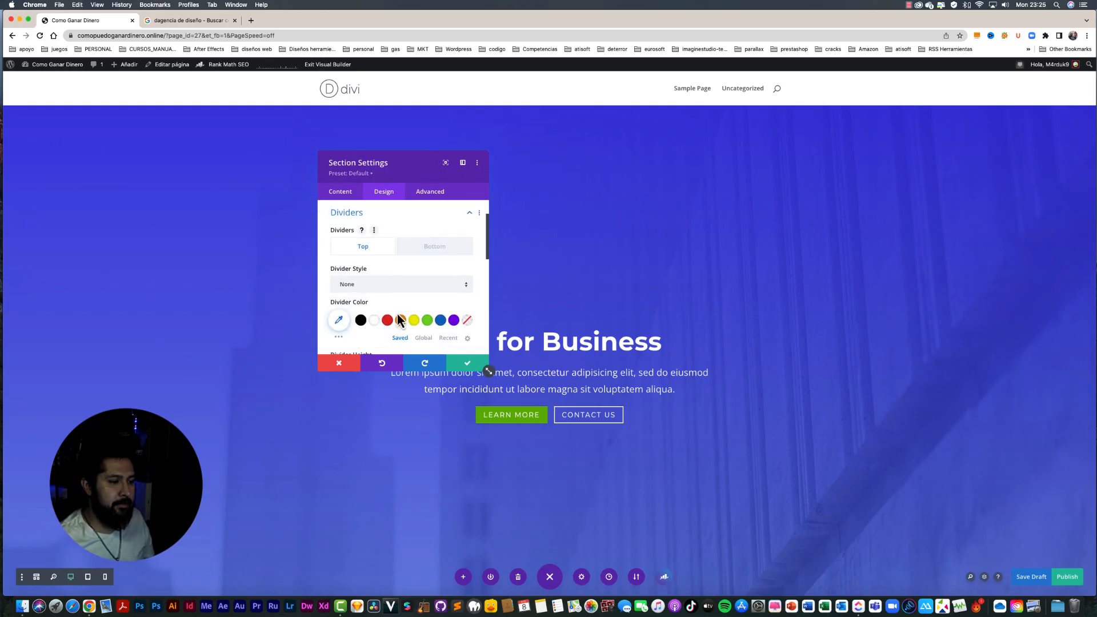
scroll(400, 319, down, 10)
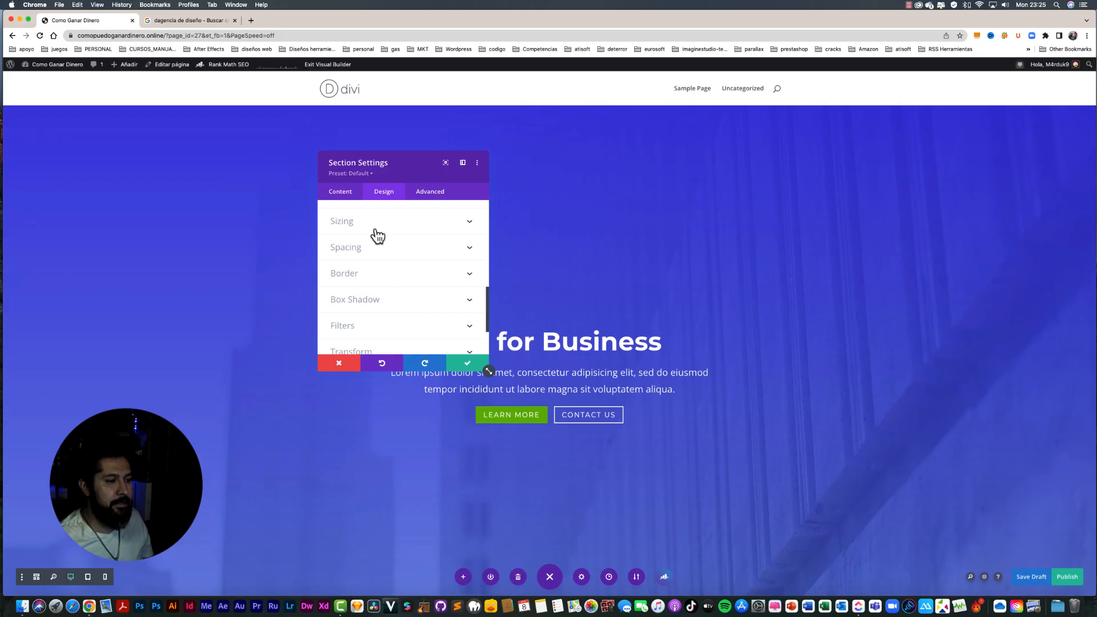
click(378, 236)
scroll(395, 304, down, 6)
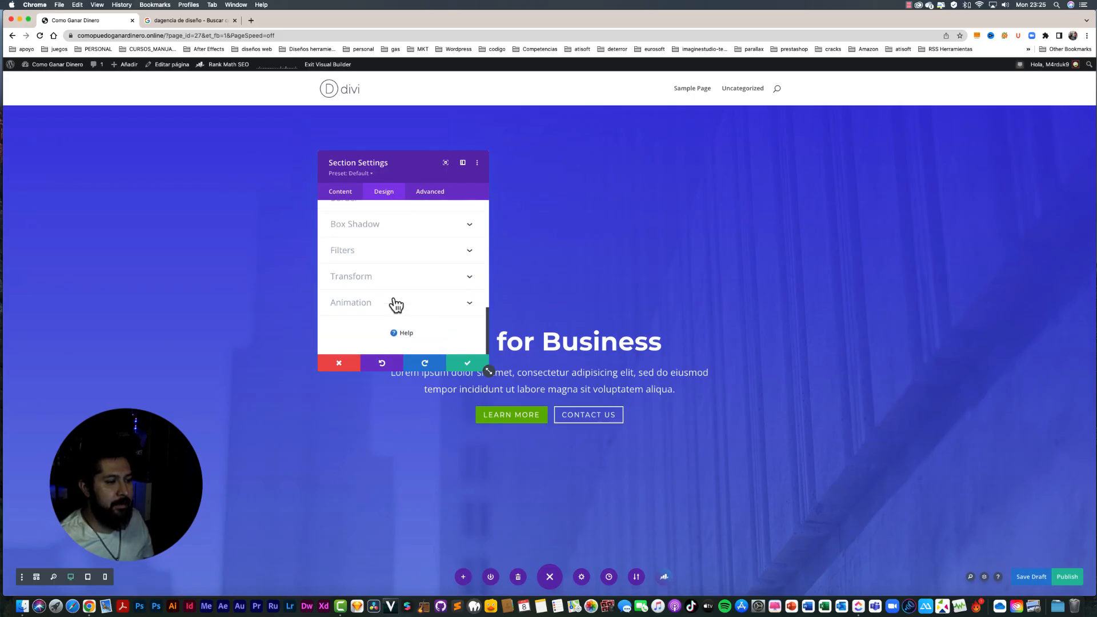
scroll(394, 304, up, 3)
click(367, 244)
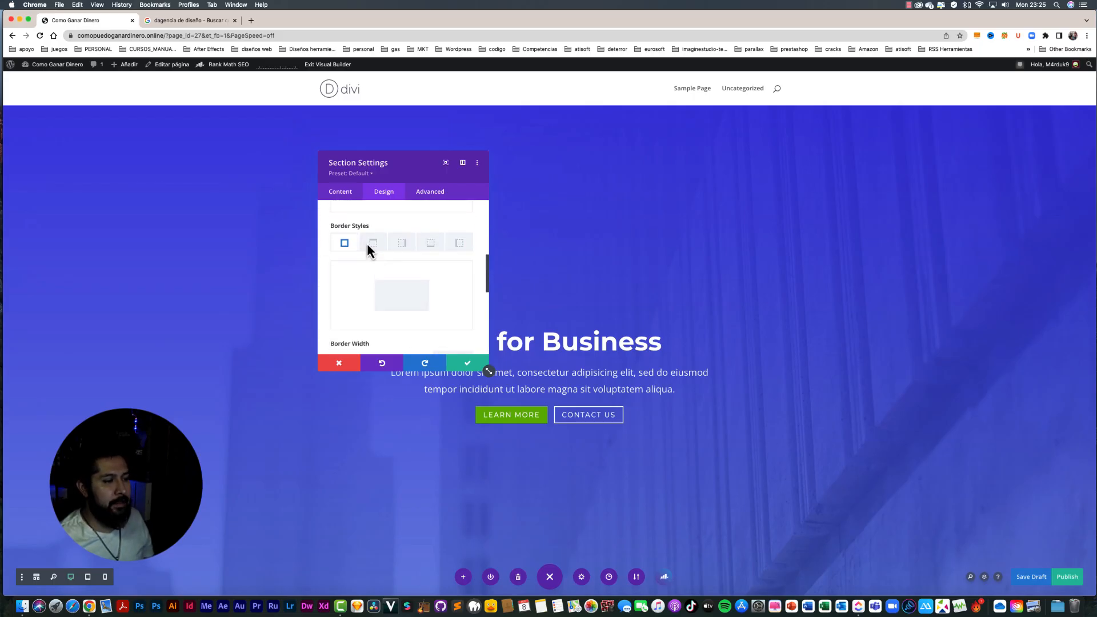
scroll(399, 294, down, 6)
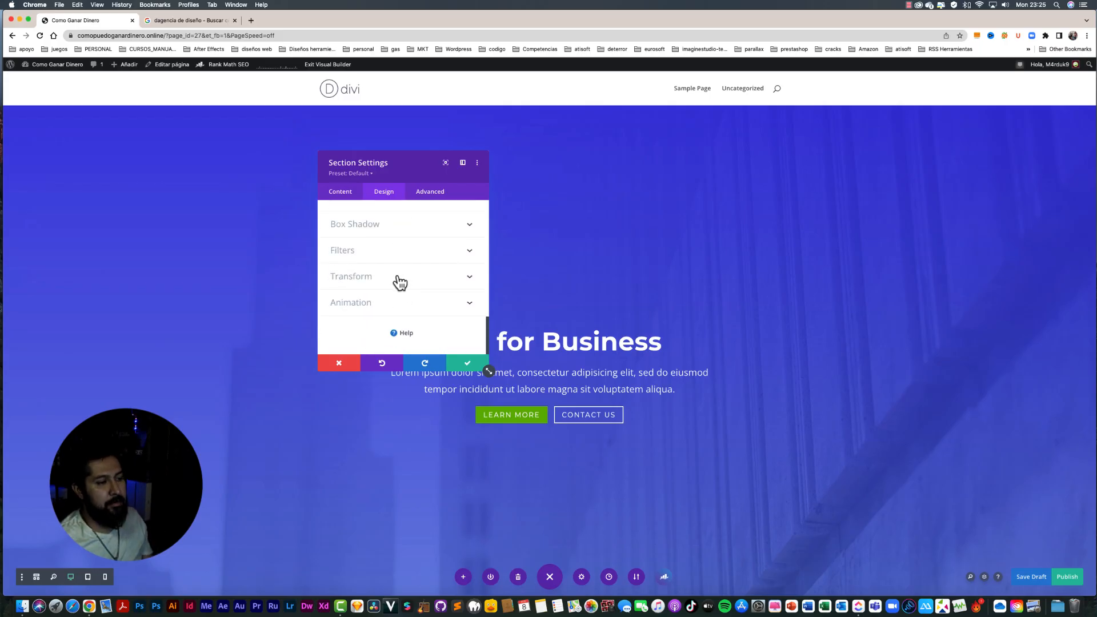
Step: Review the section's Advanced options for CSS ID & Classes, Custom CSS and display Conditions
click(428, 197)
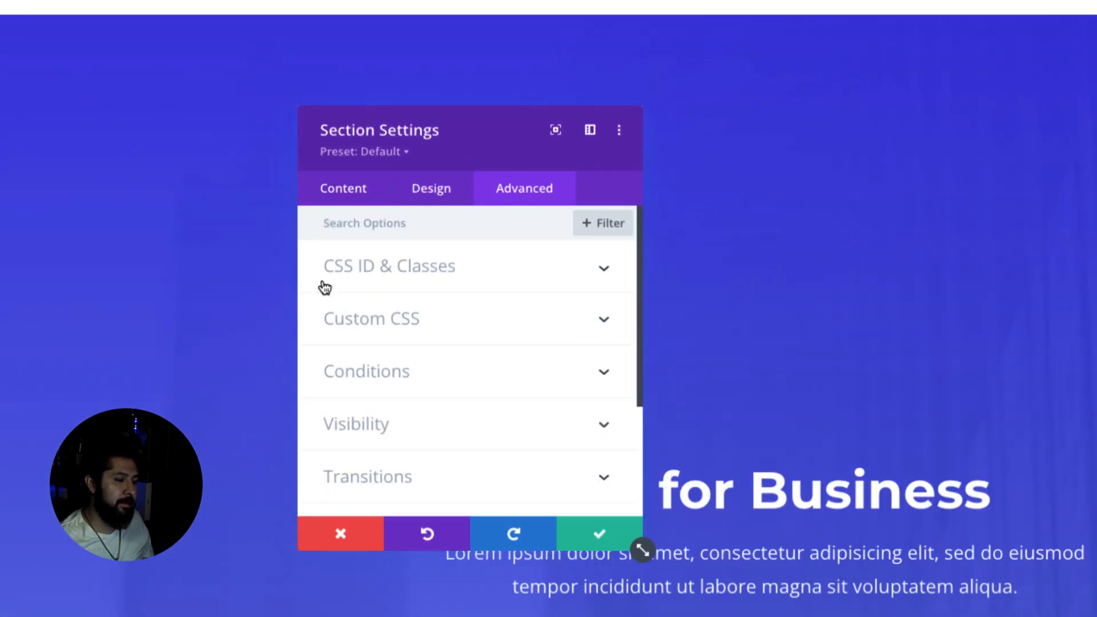
click(325, 287)
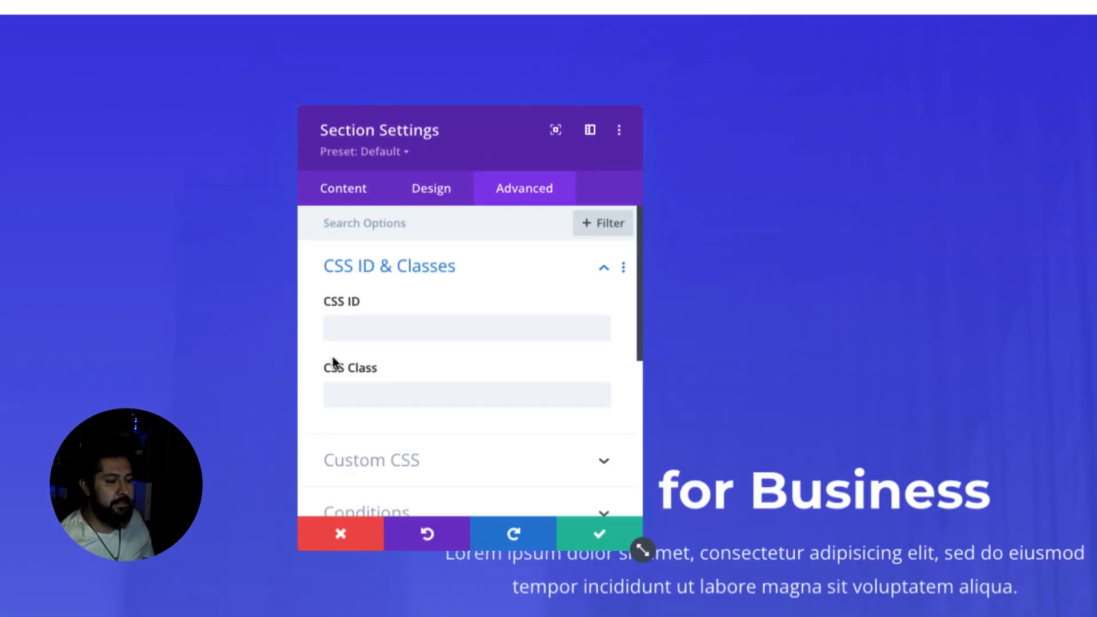
click(375, 463)
scroll(372, 458, down, 4)
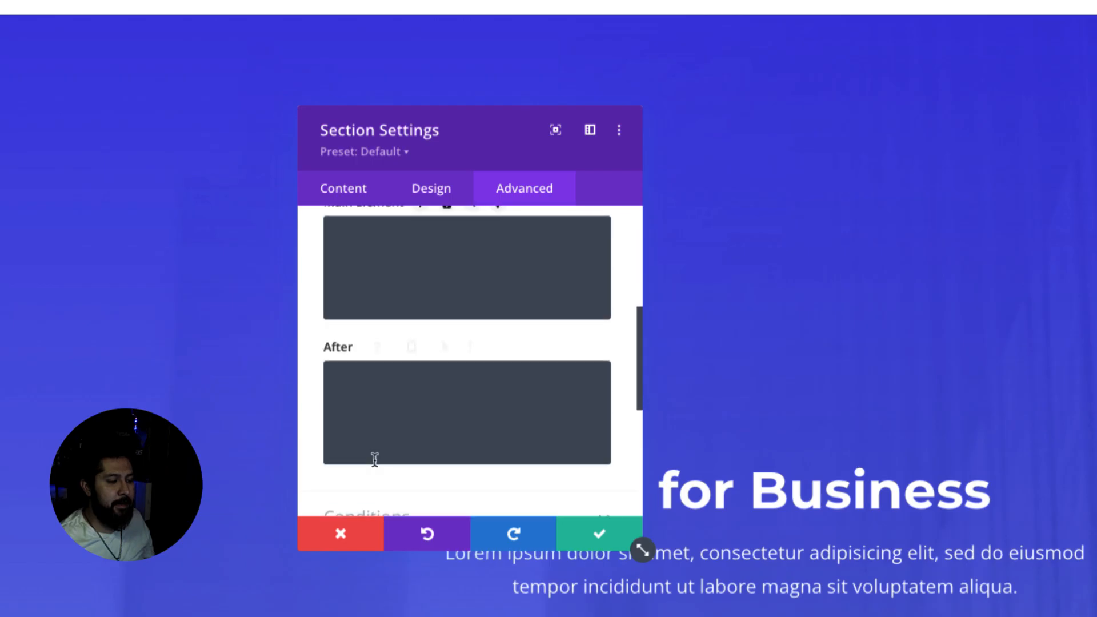
scroll(394, 334, down, 4)
scroll(400, 336, up, 2)
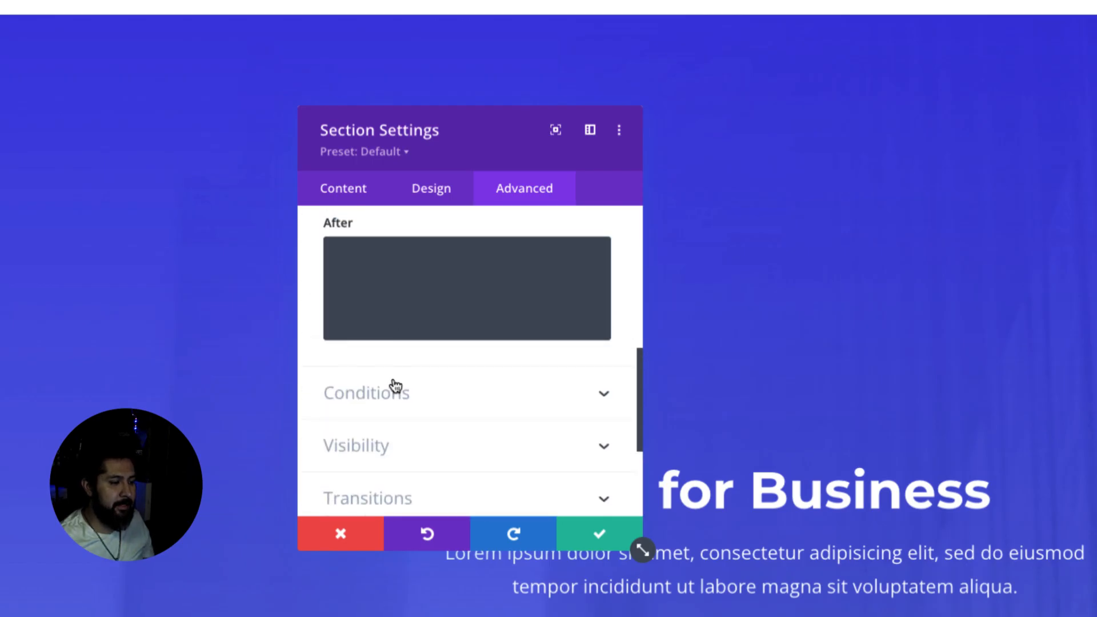
click(394, 386)
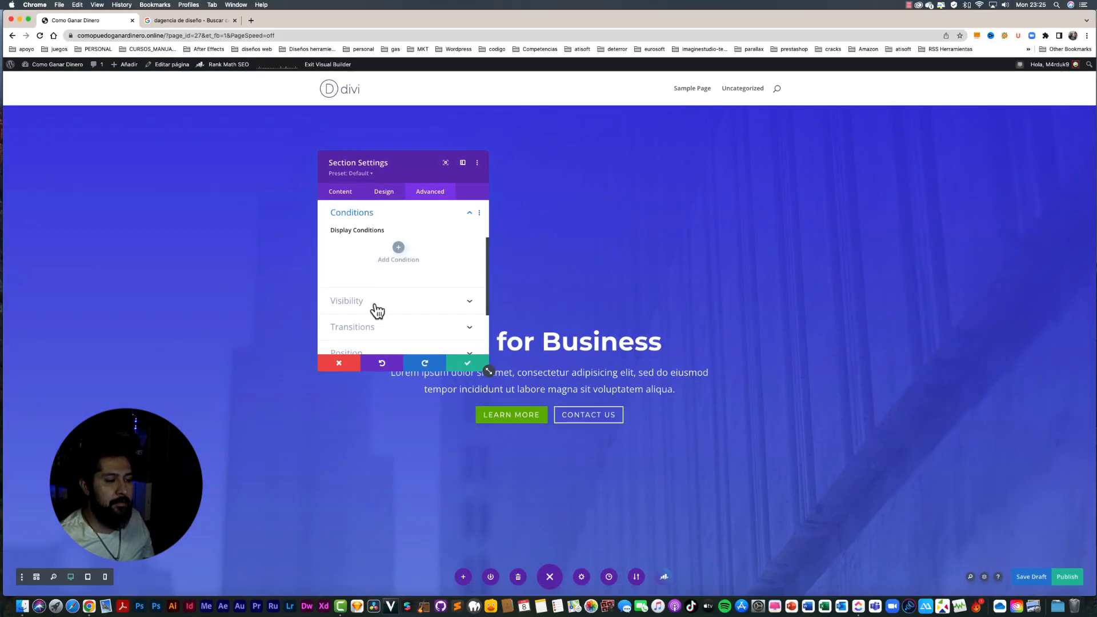
Step: In the section's Visibility options, disable the section on Phone and Tablet
click(377, 309)
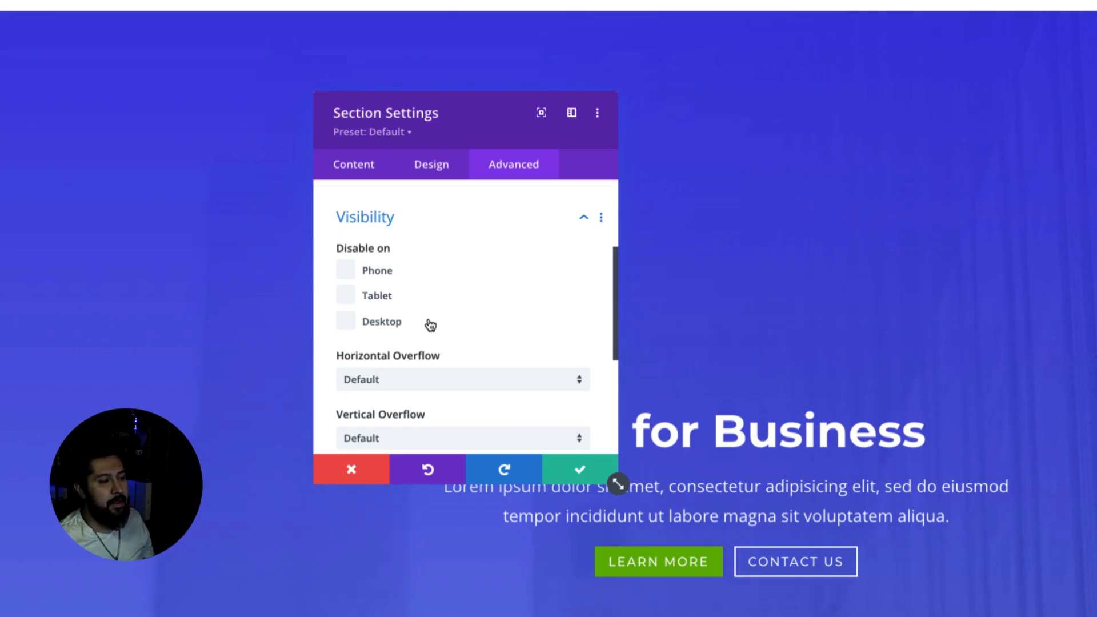
click(347, 272)
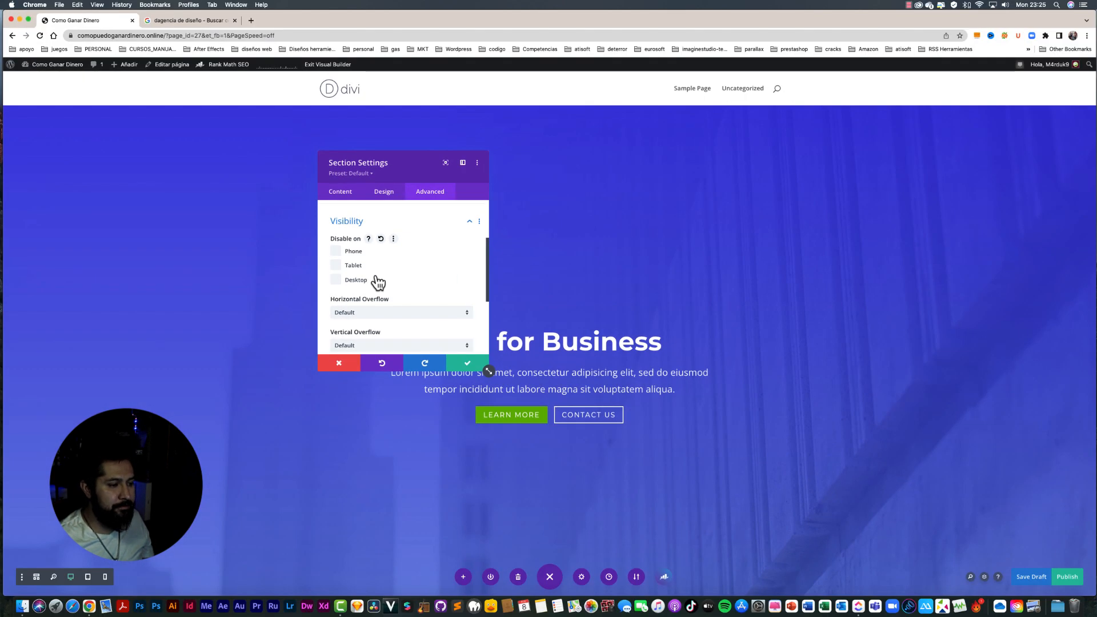
click(336, 253)
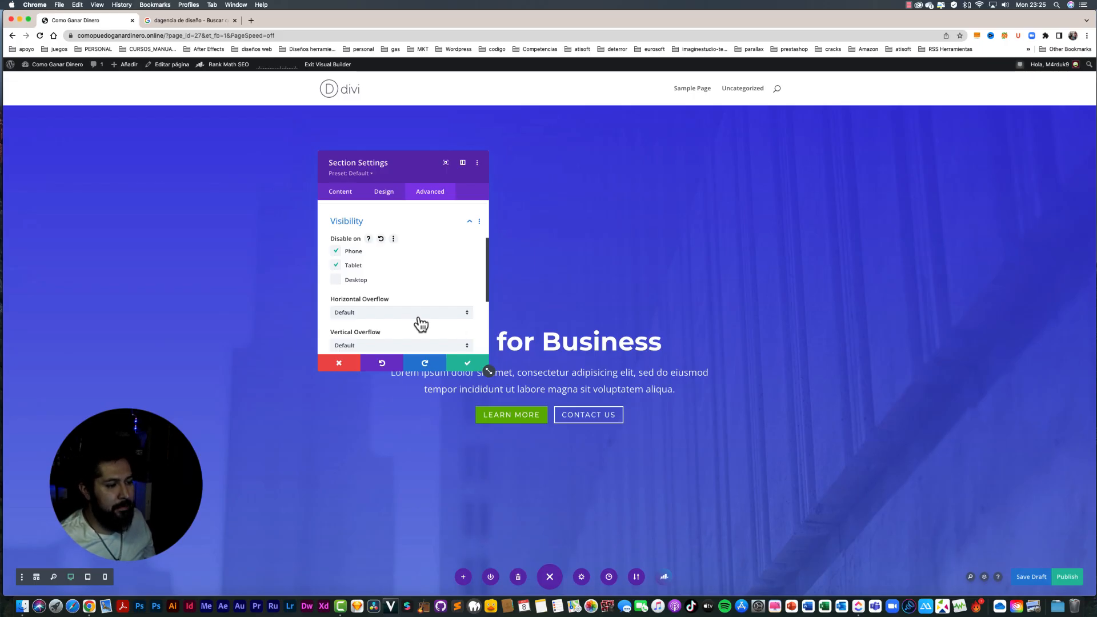
Step: Review the section's Transitions, Position and Scroll Effects options in its Advanced settings
scroll(394, 324, down, 4)
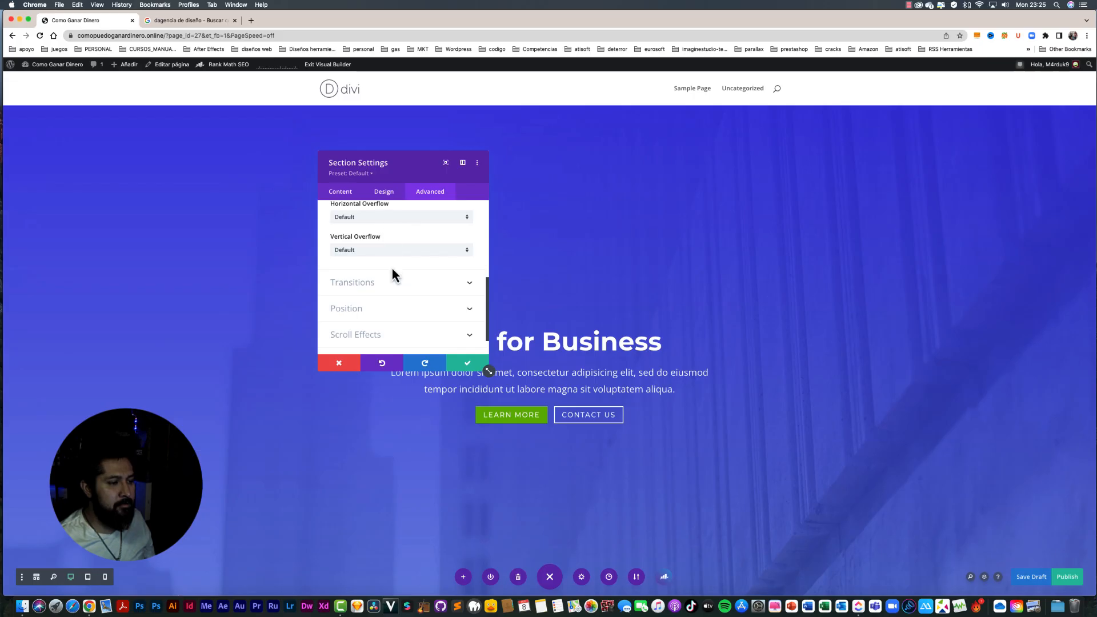
scroll(399, 299, down, 2)
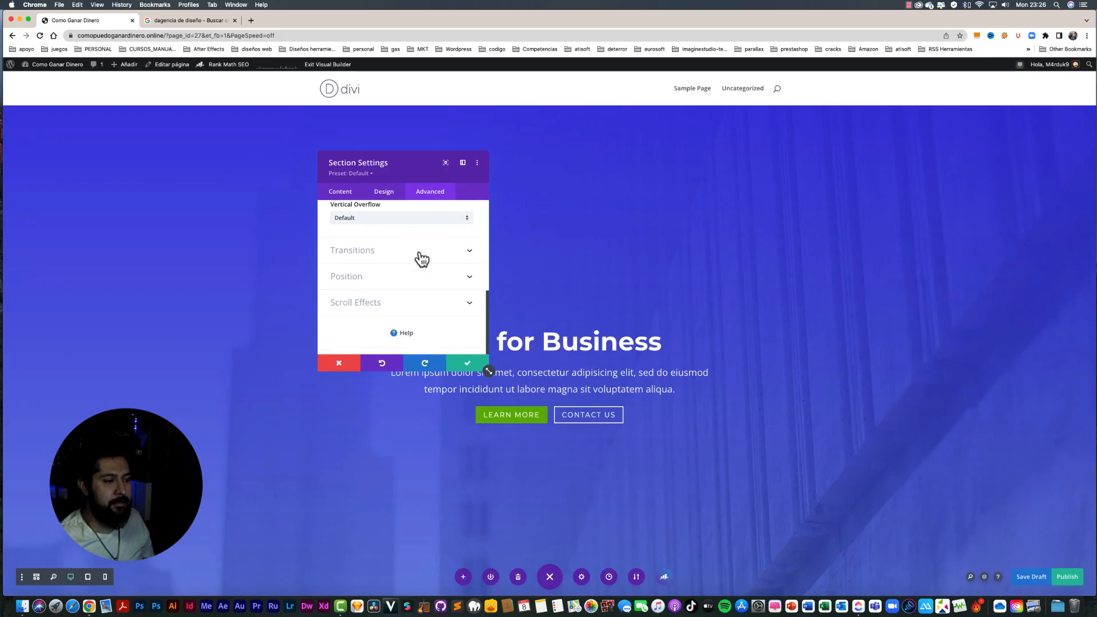
click(422, 254)
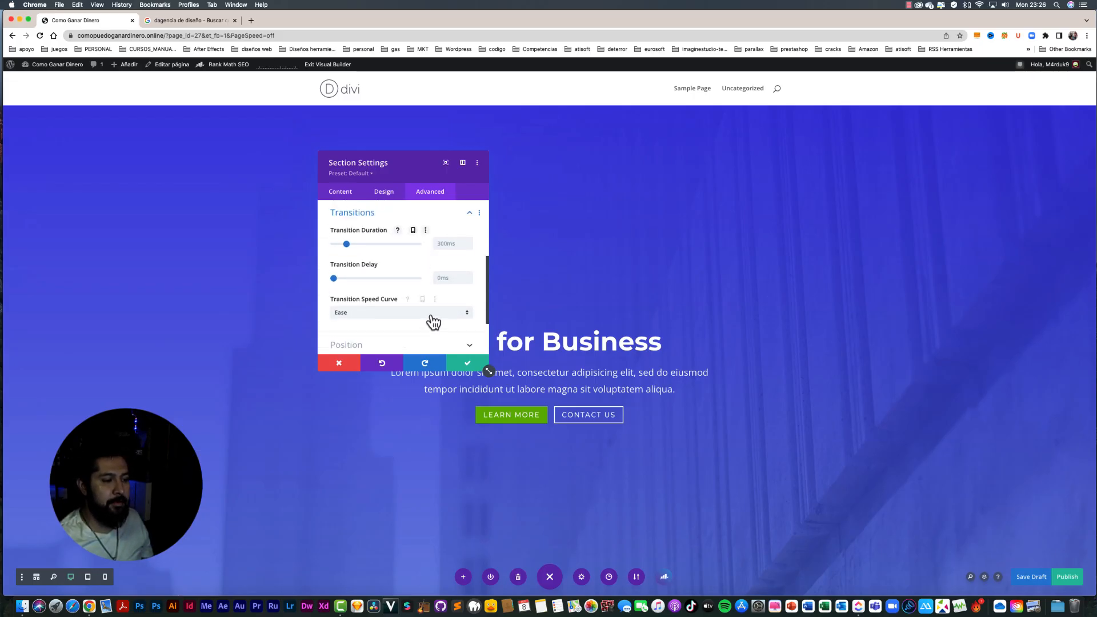
scroll(432, 321, down, 3)
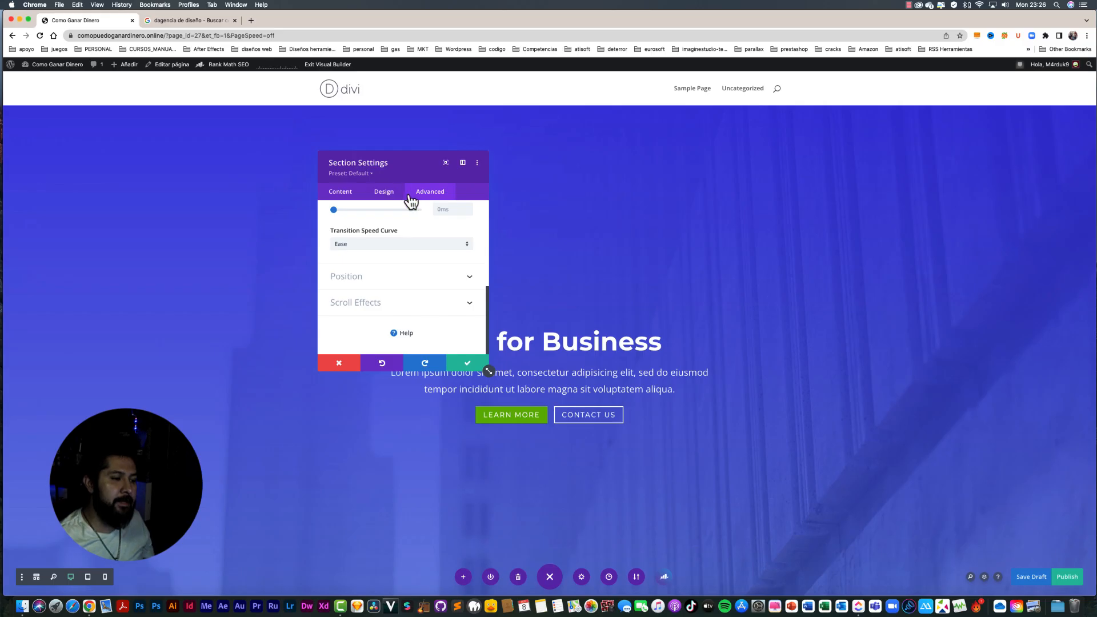
click(383, 194)
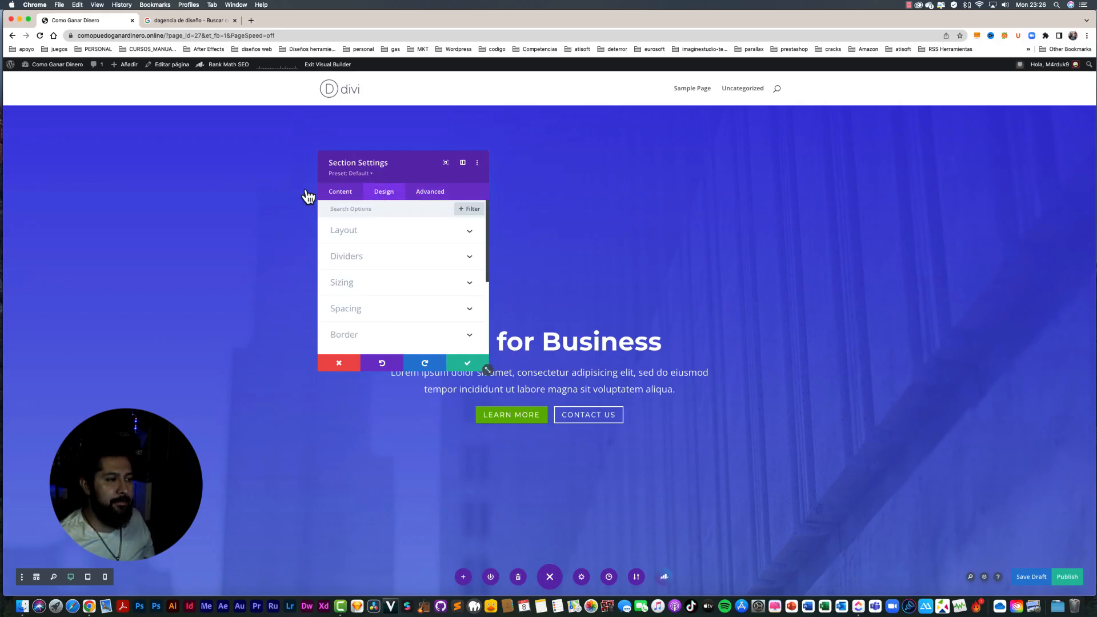
click(437, 195)
scroll(421, 280, down, 10)
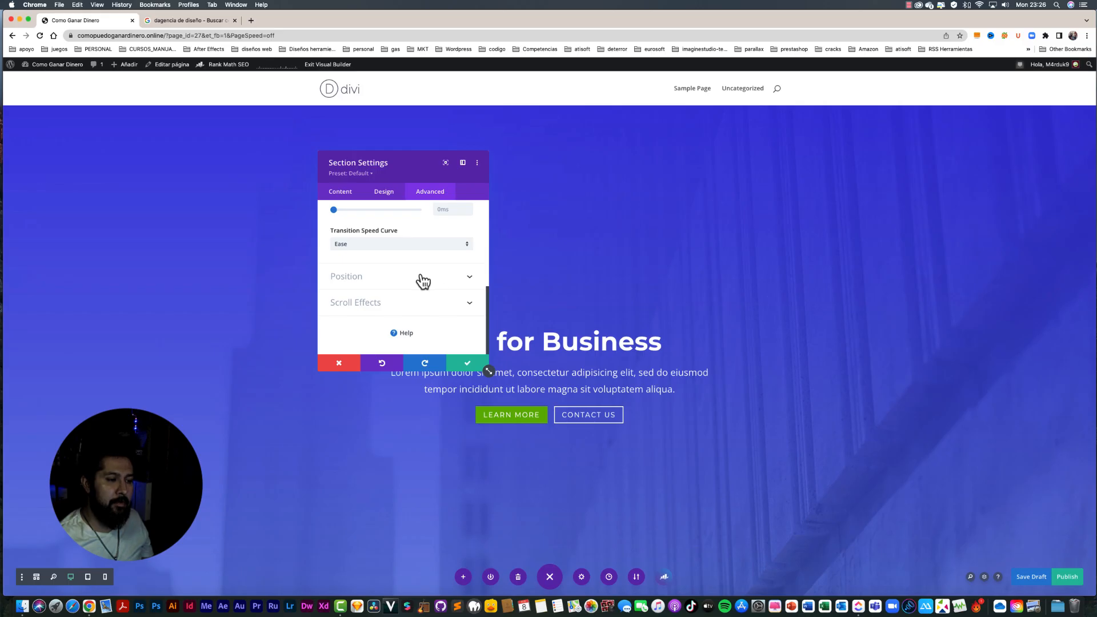
click(445, 282)
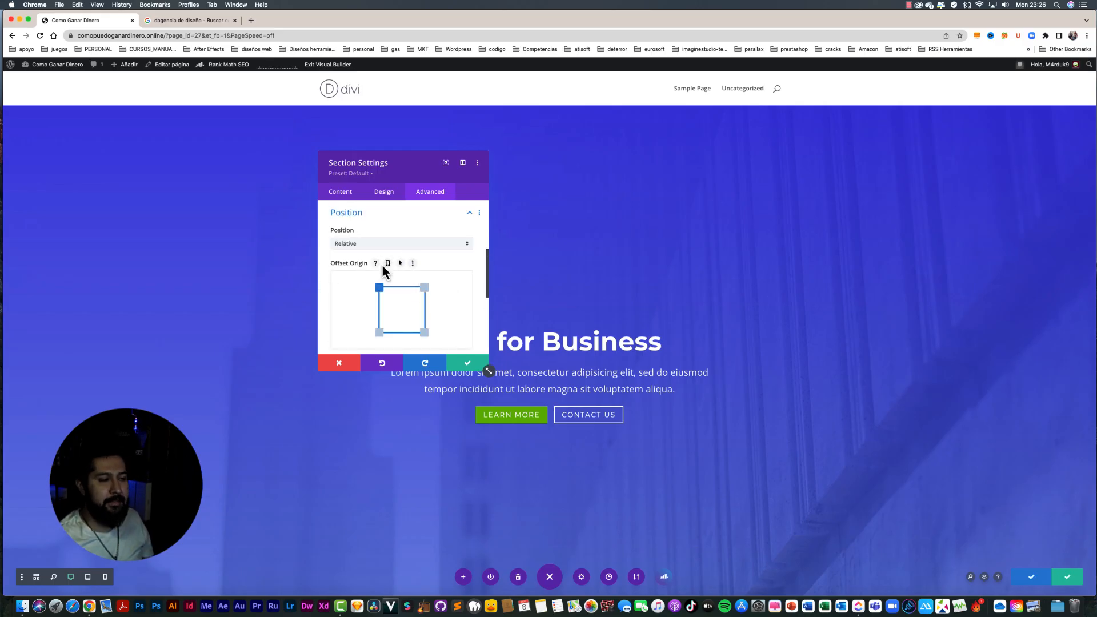
scroll(427, 297, down, 10)
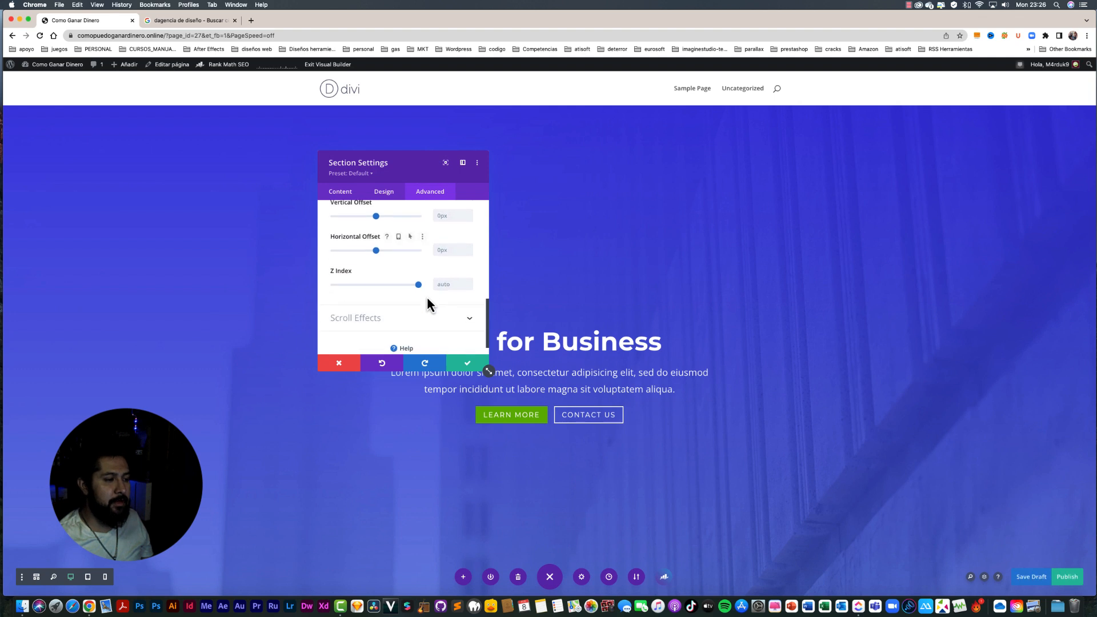
scroll(425, 311, up, 2)
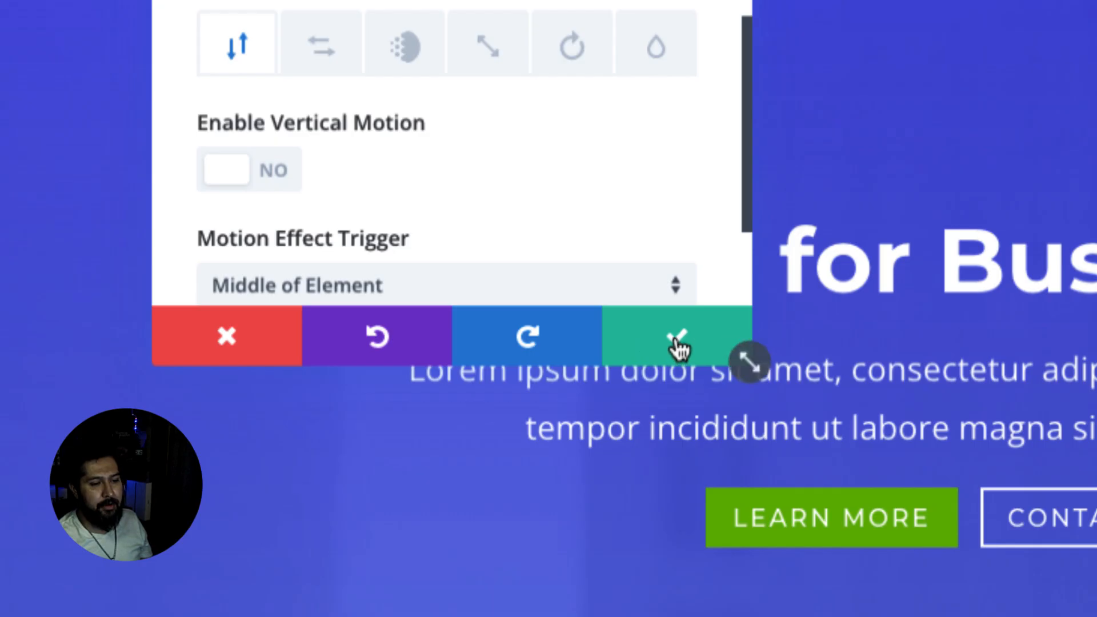
Step: Accept the section settings and save the page as a draft
click(677, 343)
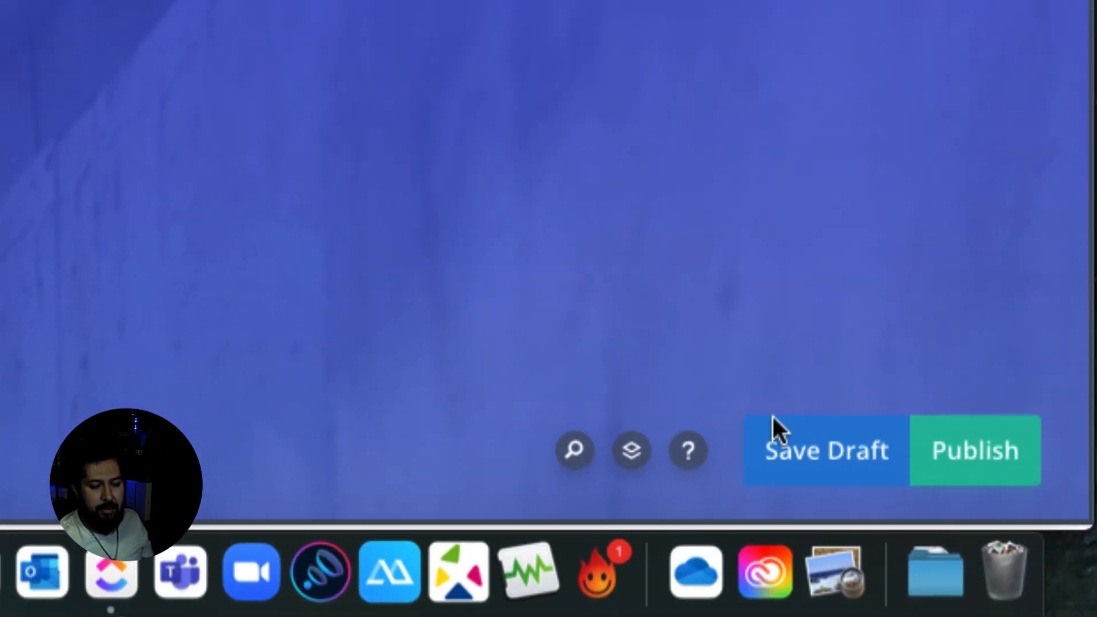
click(817, 450)
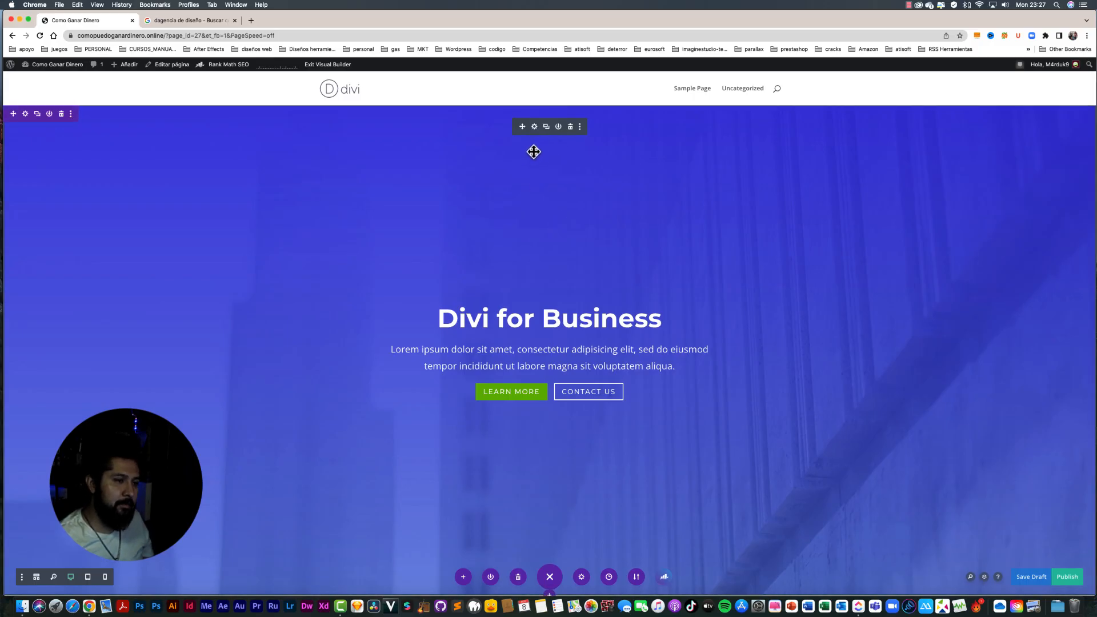
Step: Open the fullwidth header module's settings, move the dialog clear of the heading, and set the title to "Como ganar dinero"
click(534, 127)
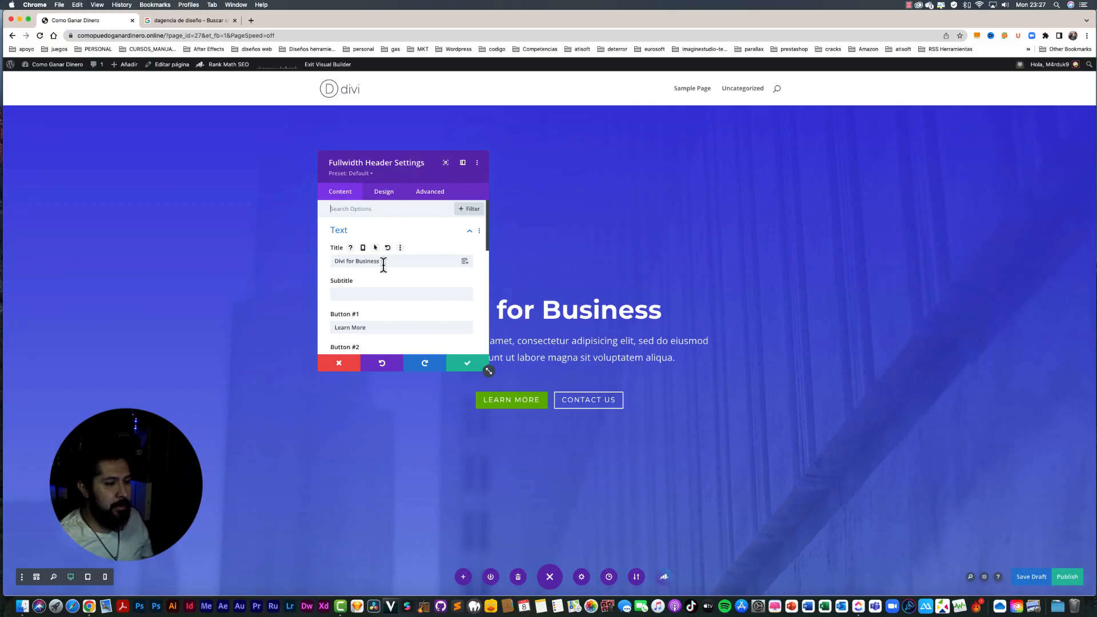
drag(384, 262, 316, 263)
drag(429, 162, 267, 177)
click(239, 277)
drag(239, 278, 159, 278)
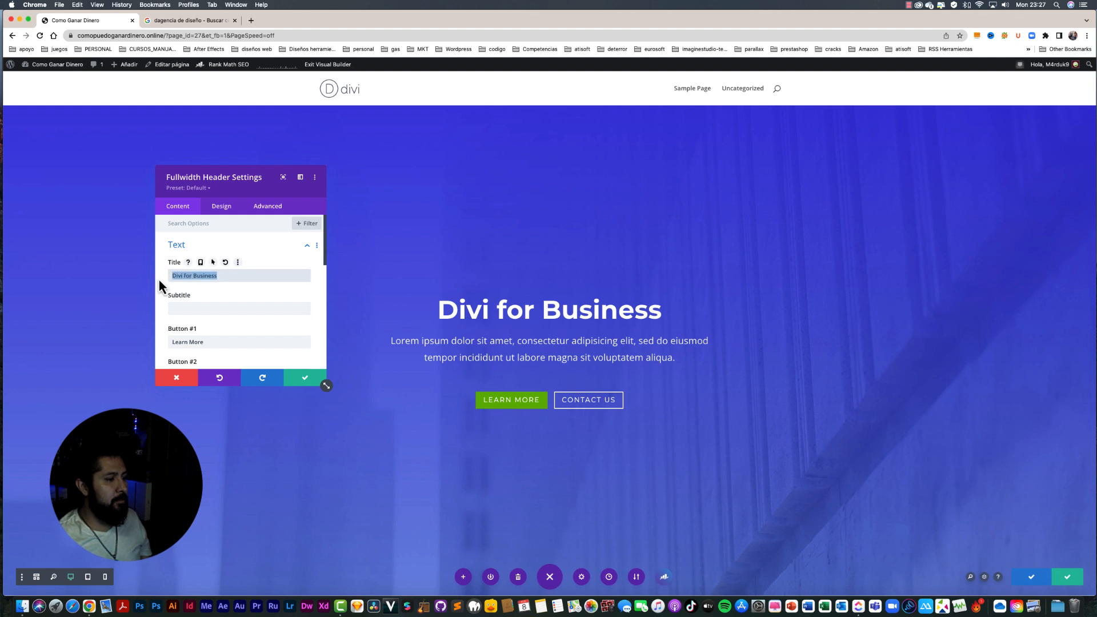
text(Co)
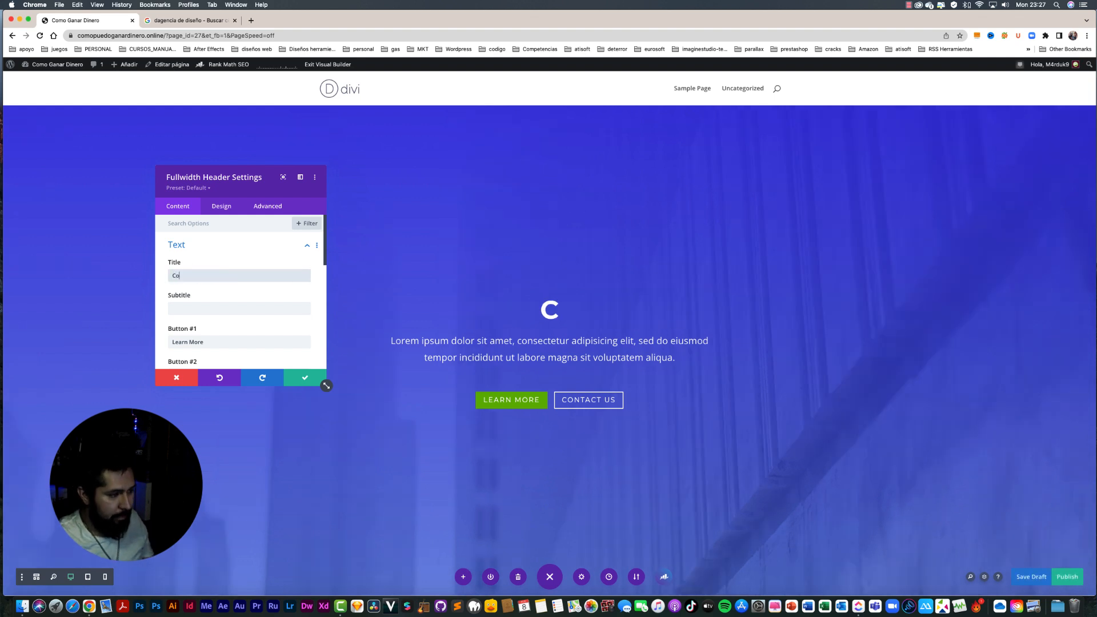
text(mo ganar dinero)
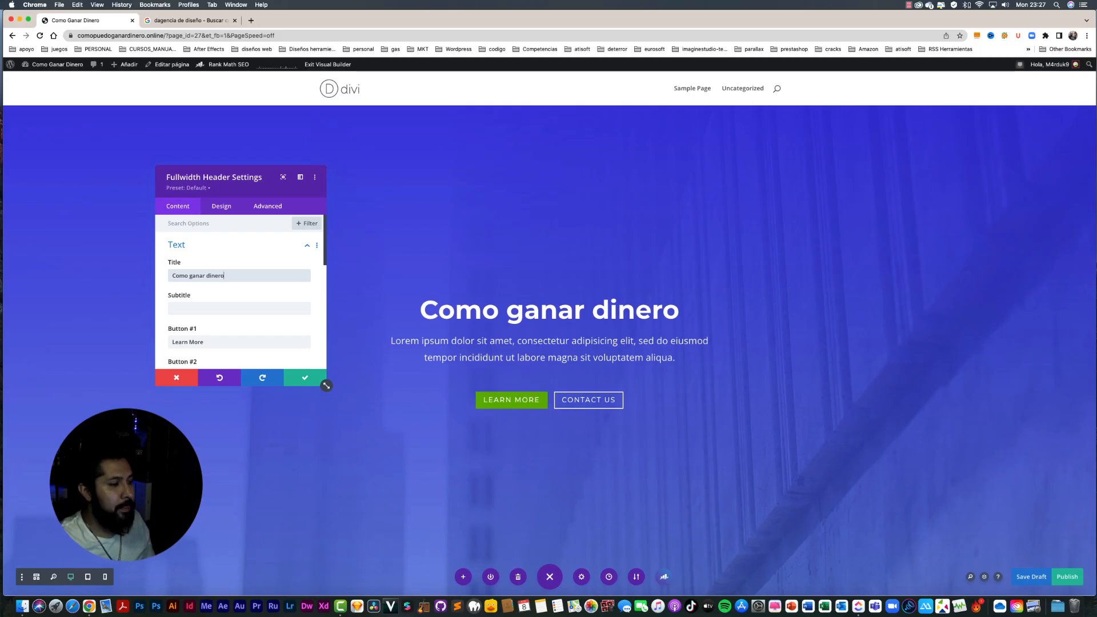
Step: Set the fullwidth header's subtitle to "directamente en Línea"
scroll(215, 347, down, 1)
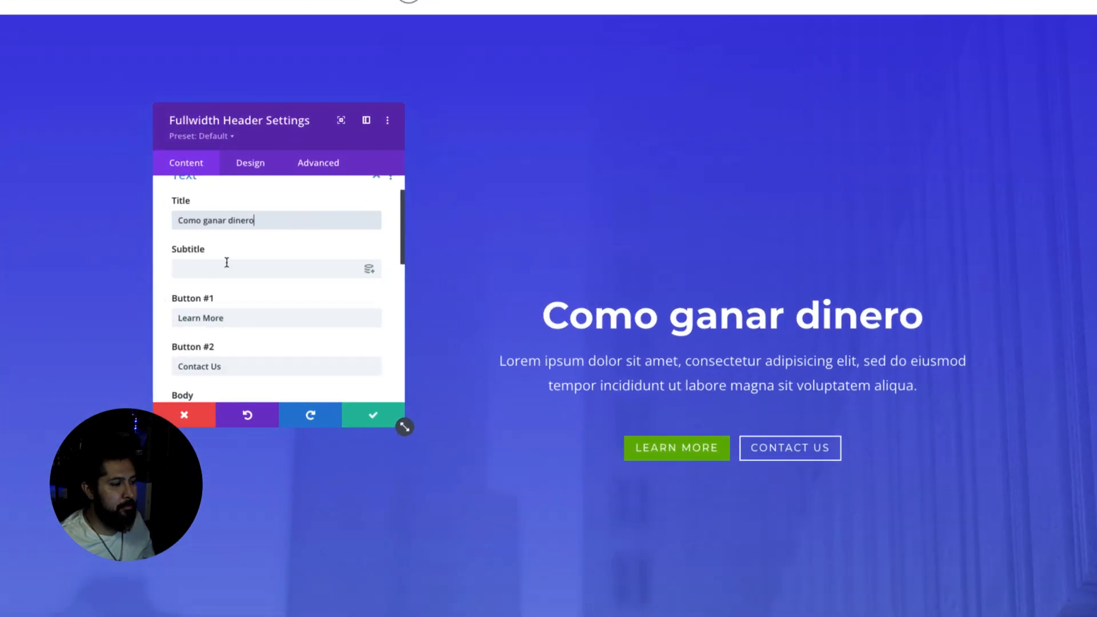
click(227, 263)
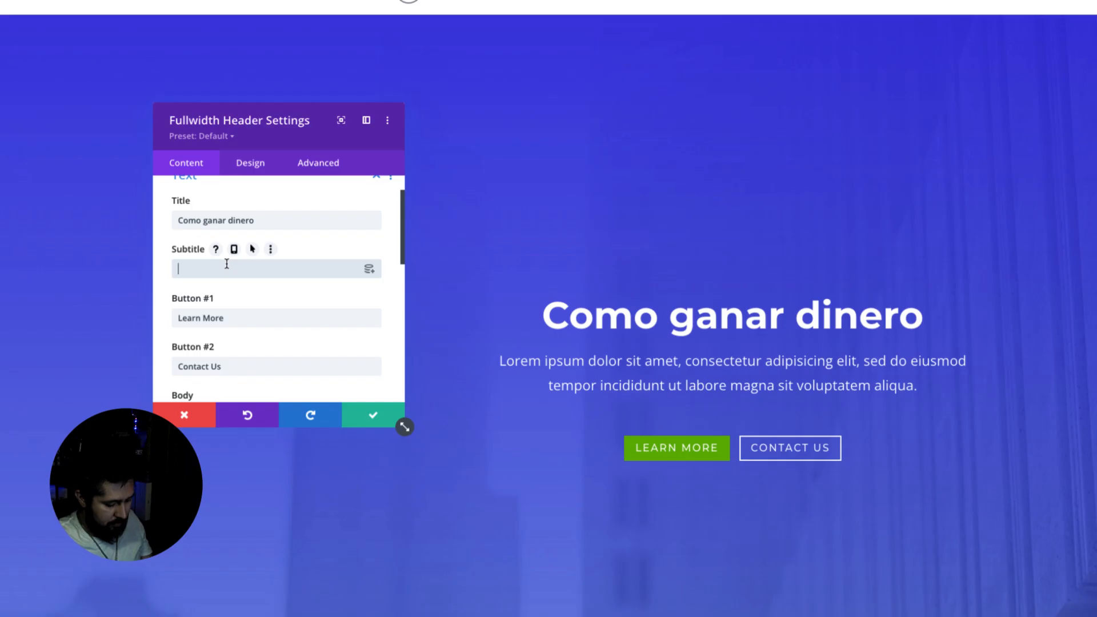
text(directamente en)
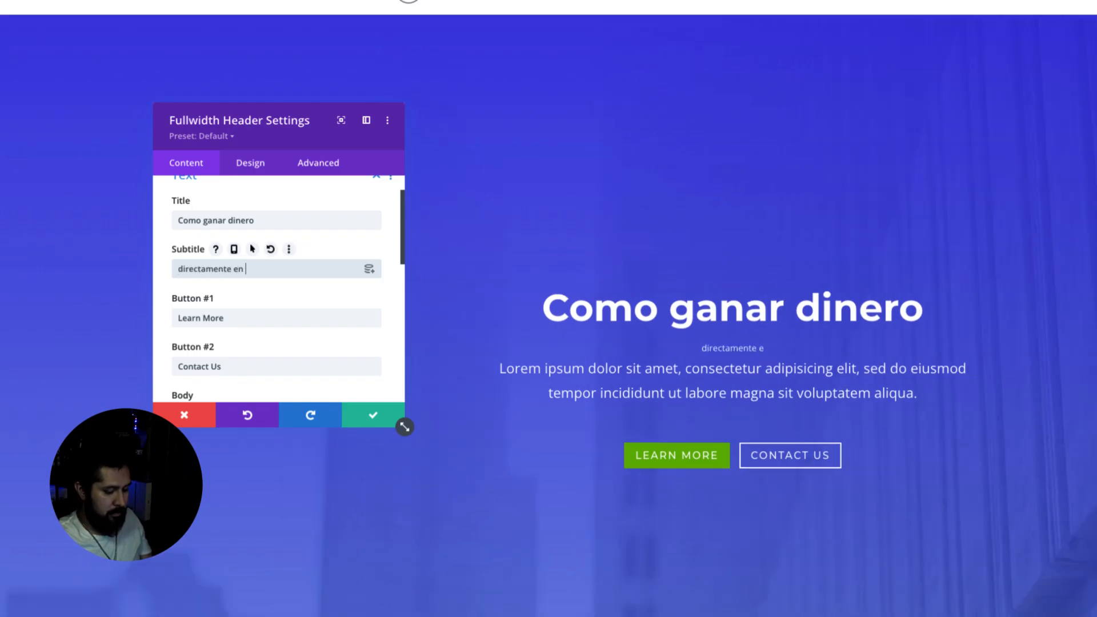
key(BackSpace)
text(Línea)
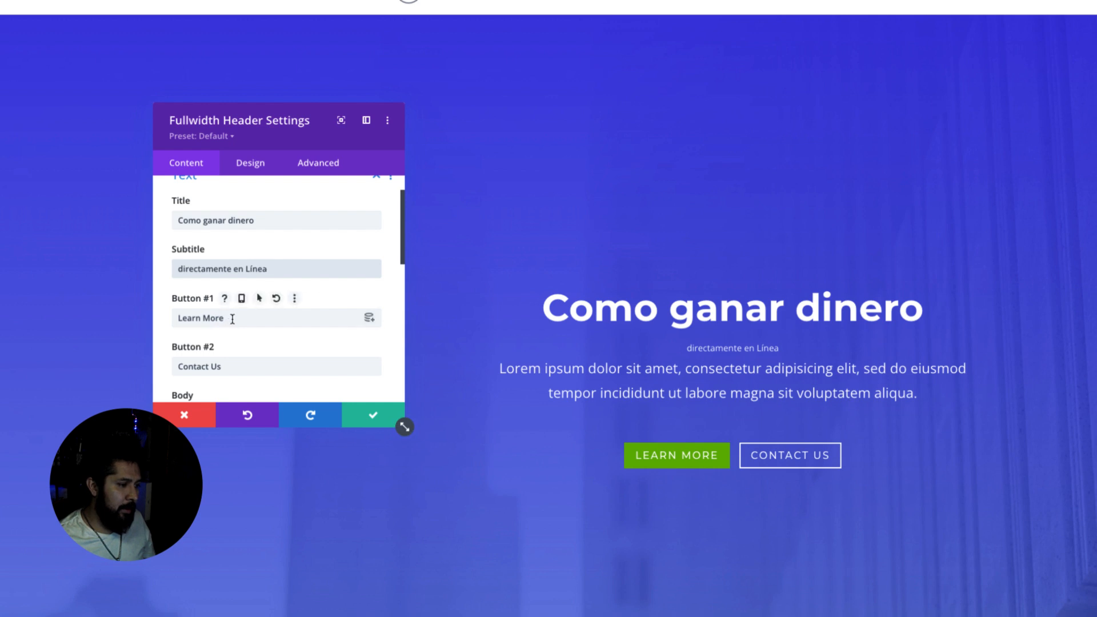
Step: Replace the header's placeholder body text with "Esta es una pagina muiestra para la clase"
drag(225, 318, 176, 317)
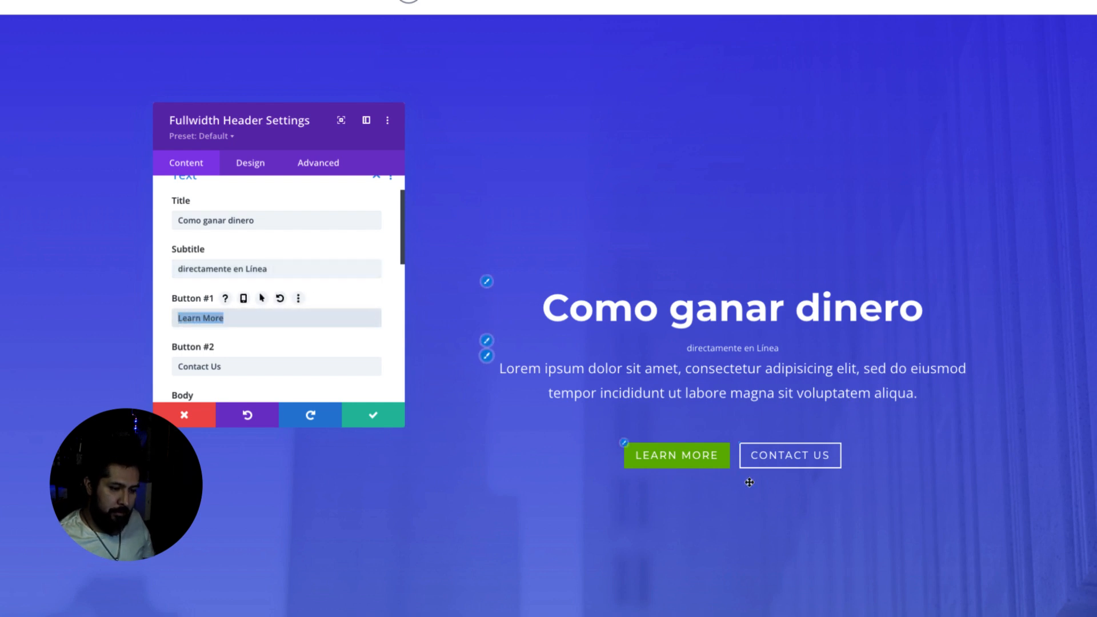
drag(226, 366, 174, 367)
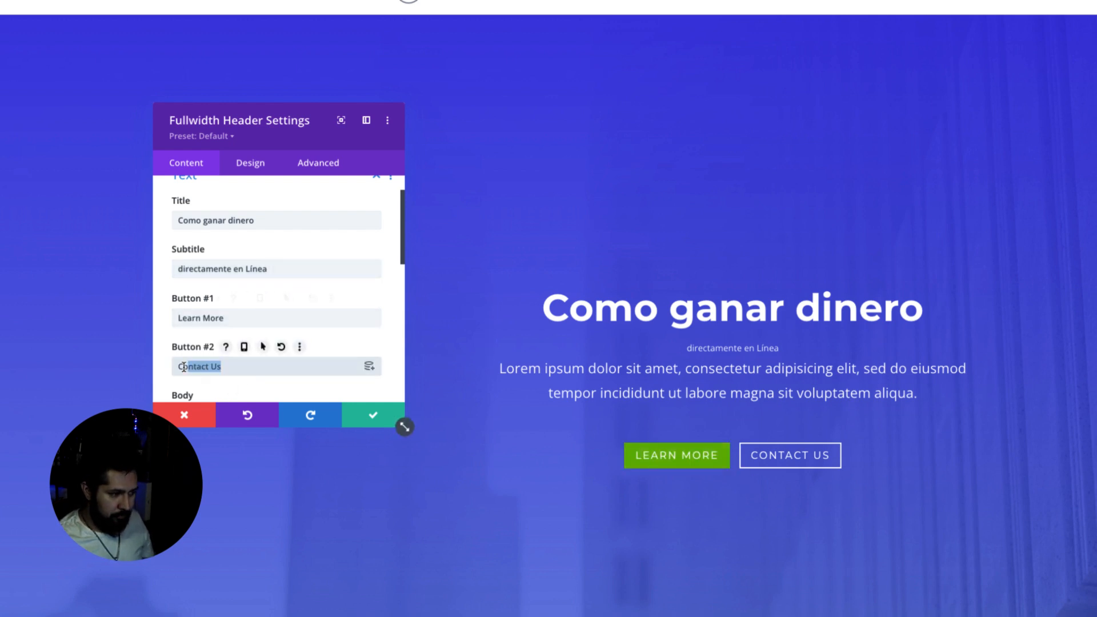
scroll(182, 369, down, 3)
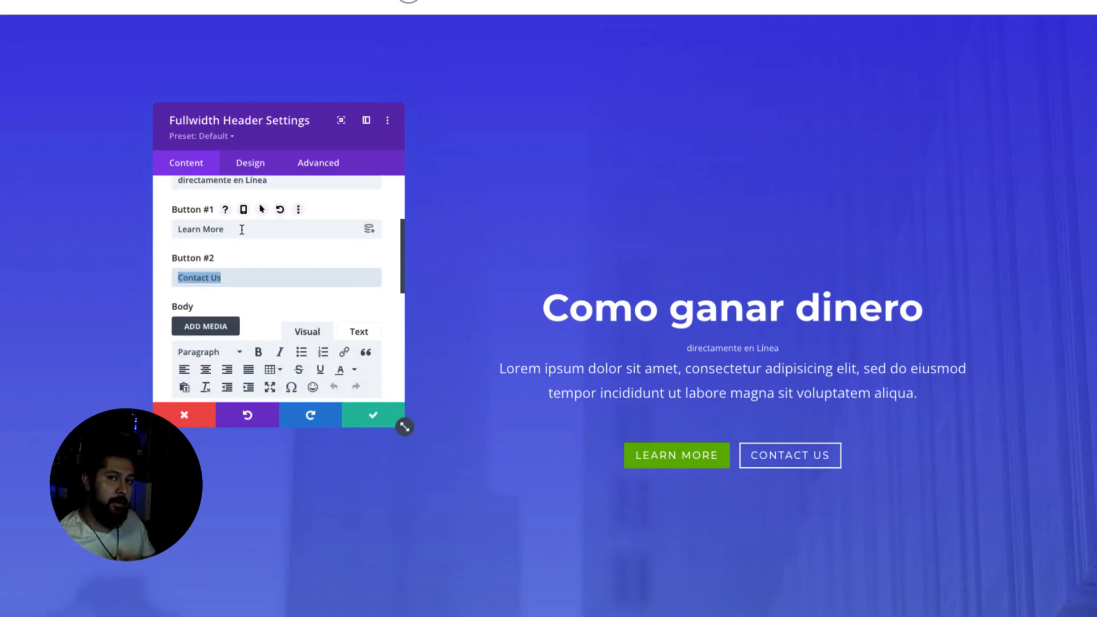
scroll(270, 316, down, 3)
scroll(269, 316, up, 1)
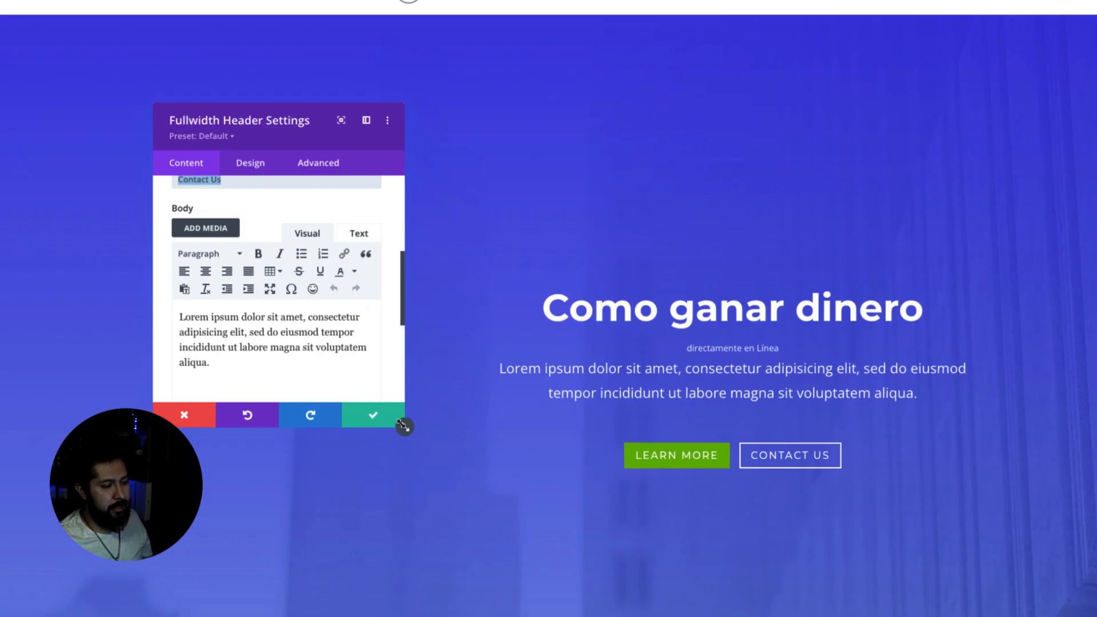
click(224, 360)
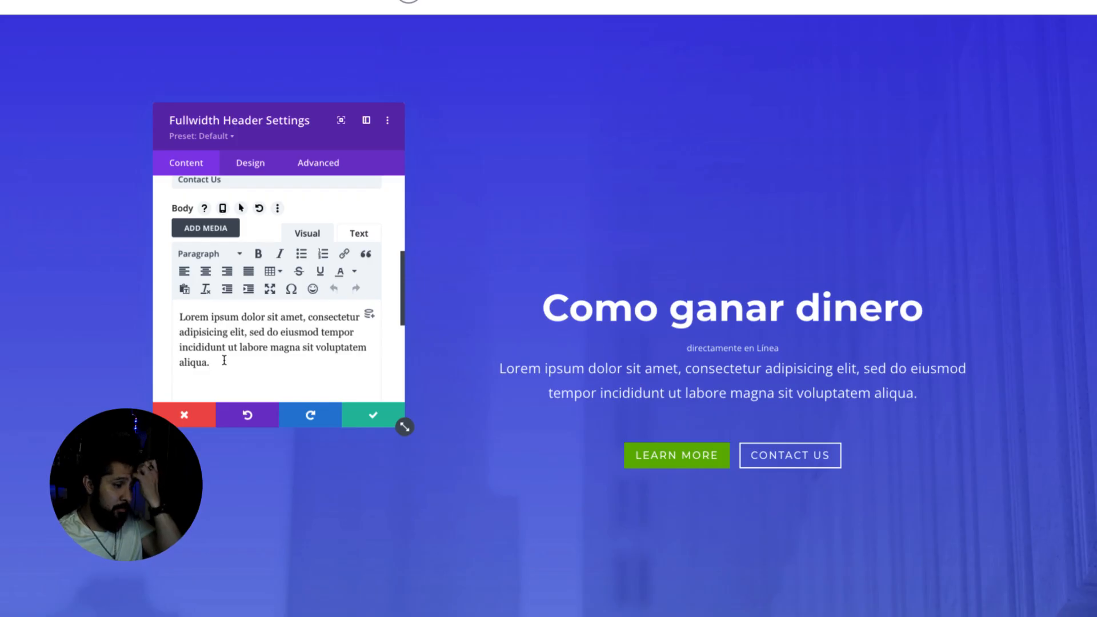
drag(224, 361, 180, 319)
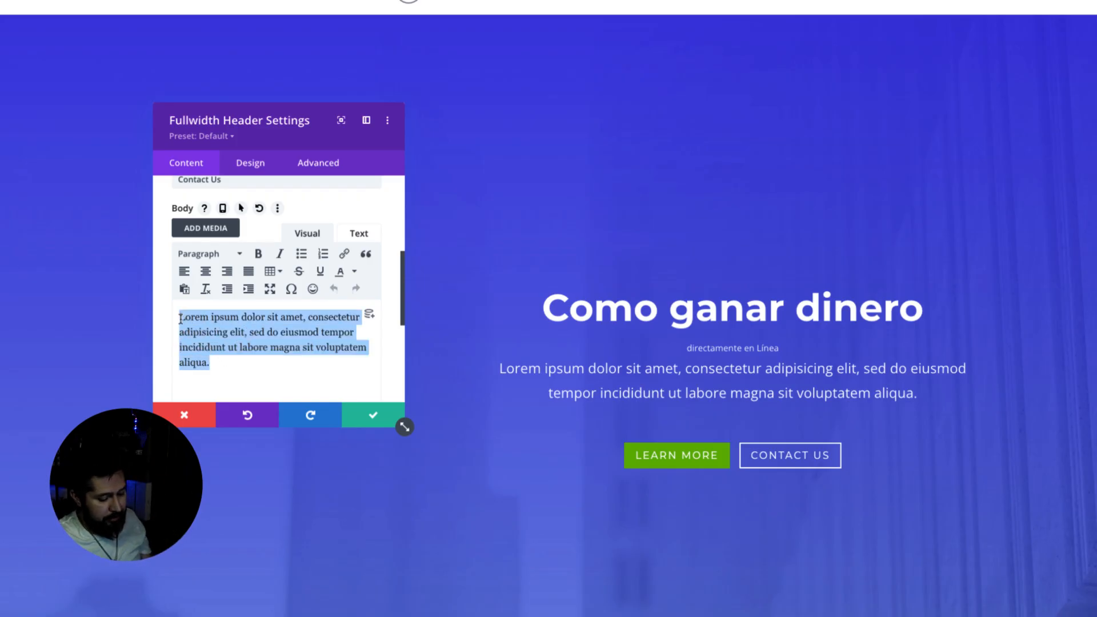
text(Et)
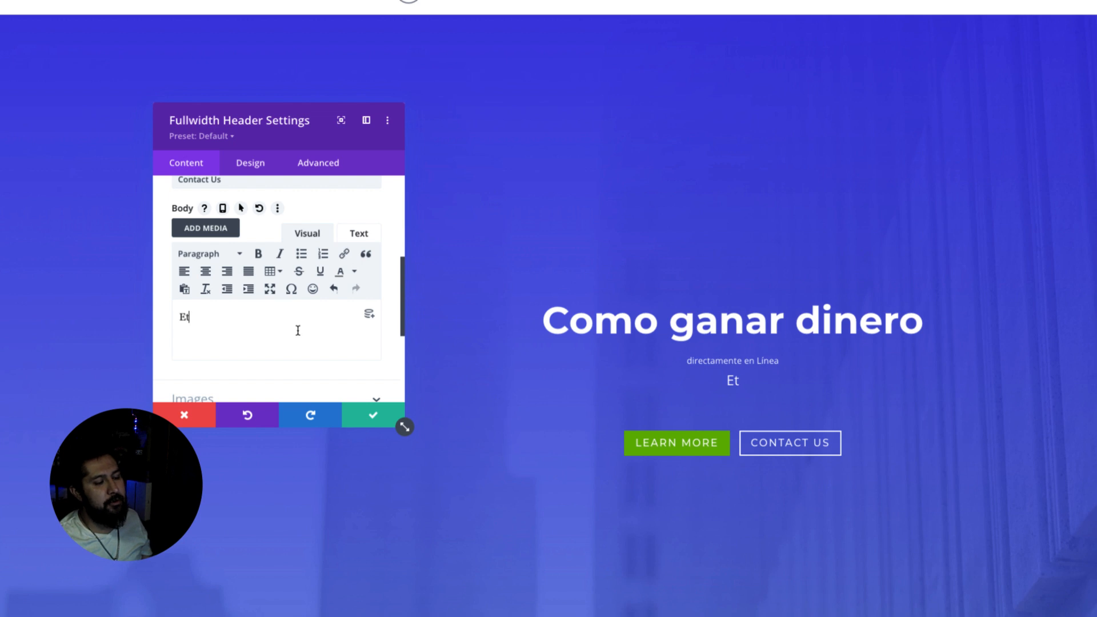
key(BackSpace)
text(sta es una pagina muiestra para la clase)
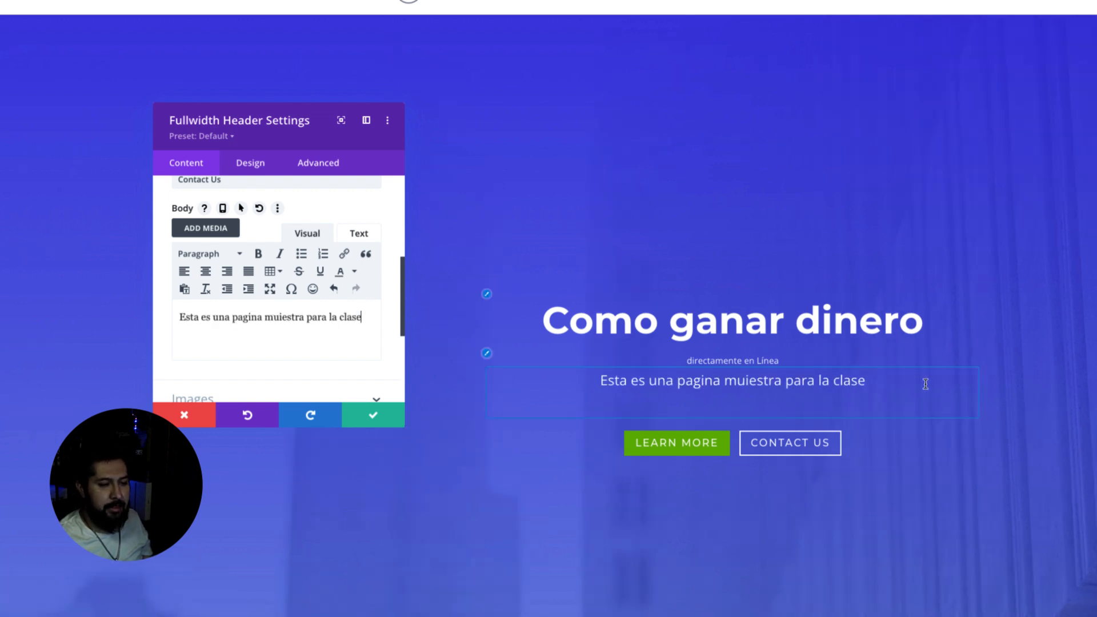
Step: Review the header's Images and Link options, enlarging the settings dialog and moving it clear of the heading
scroll(334, 349, down, 1)
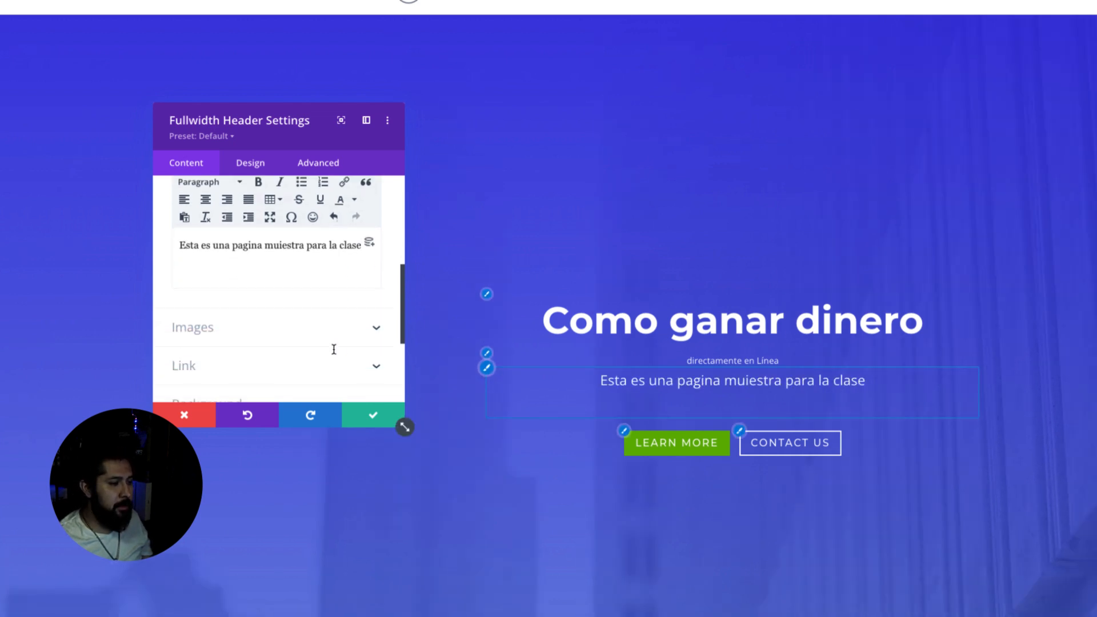
click(351, 326)
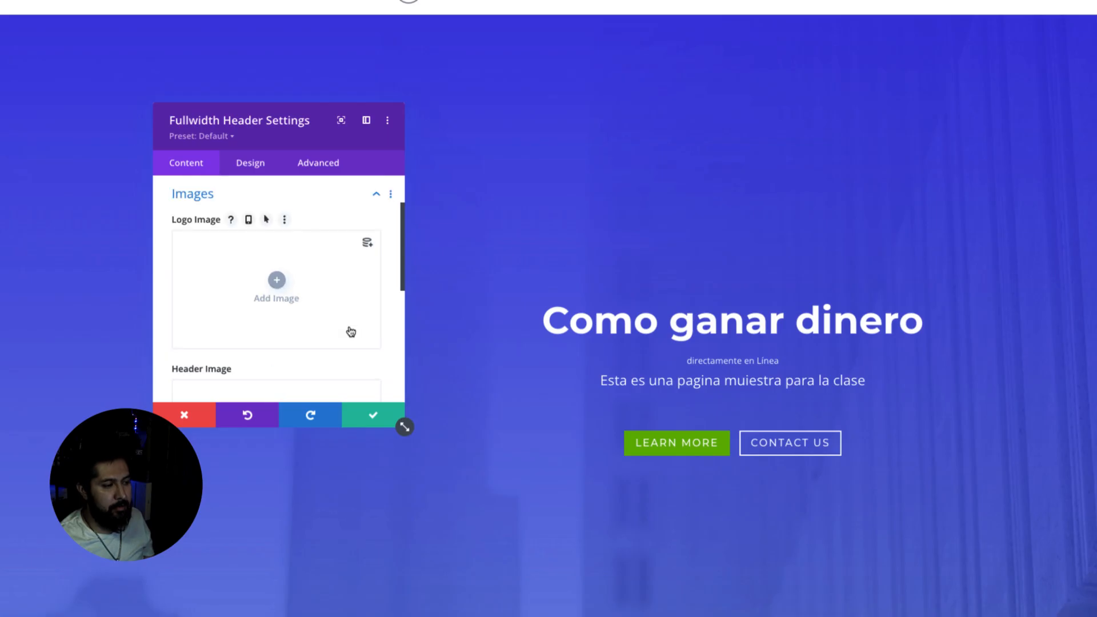
scroll(317, 323, down, 3)
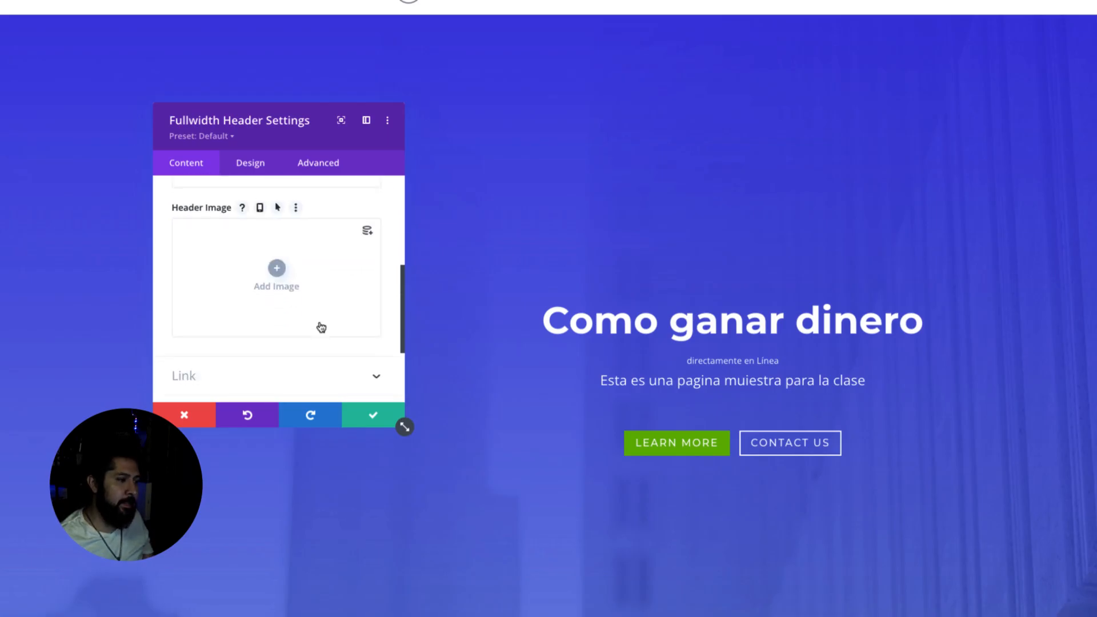
scroll(320, 326, down, 2)
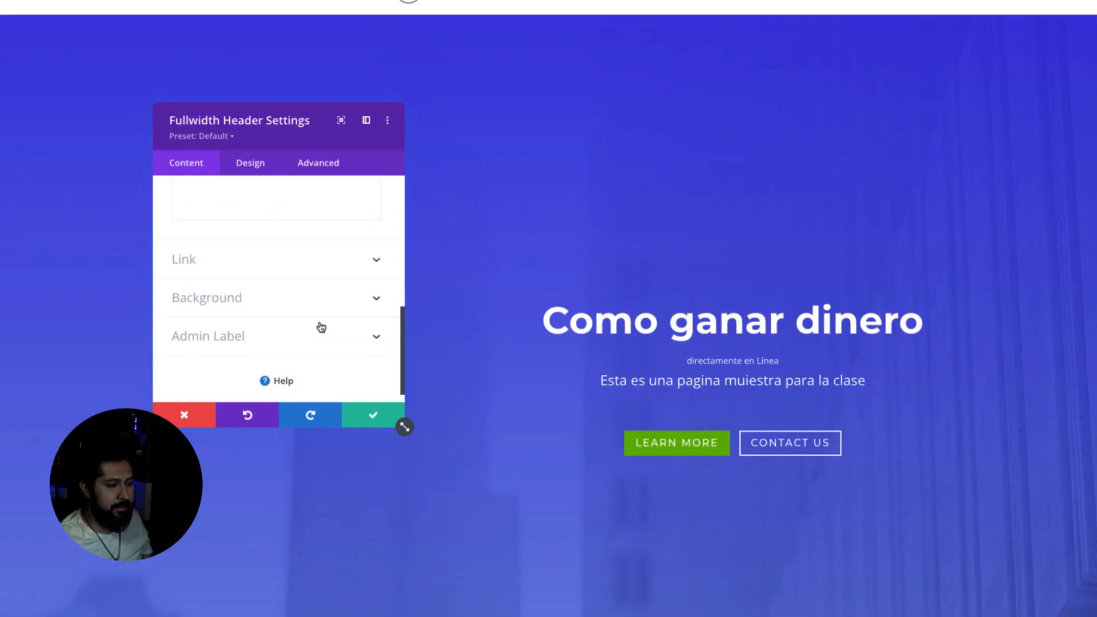
click(368, 249)
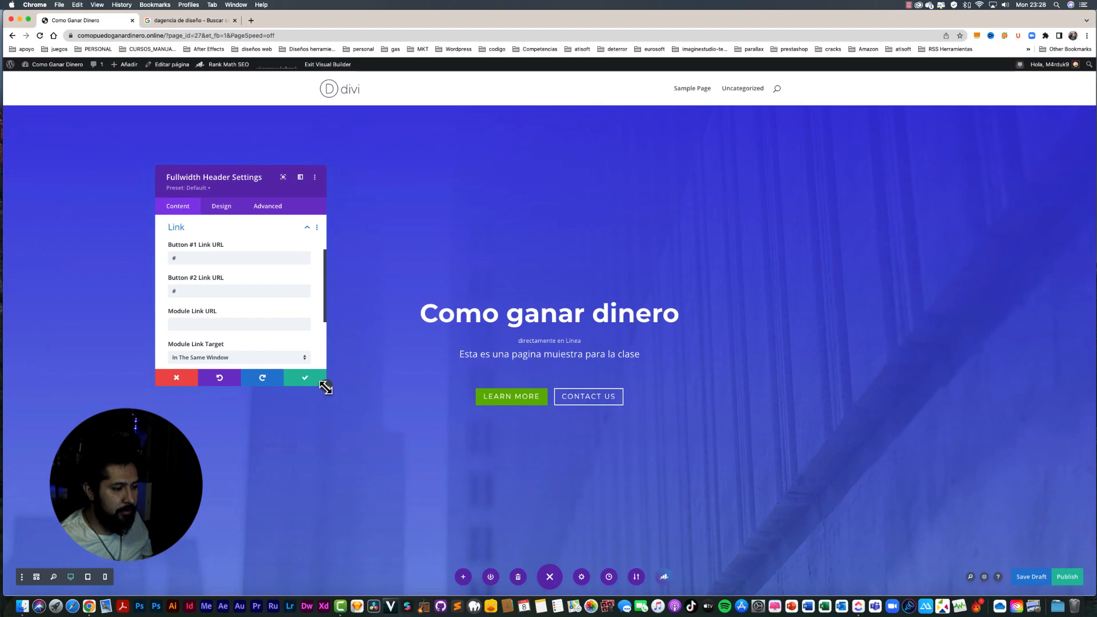
drag(326, 388, 447, 493)
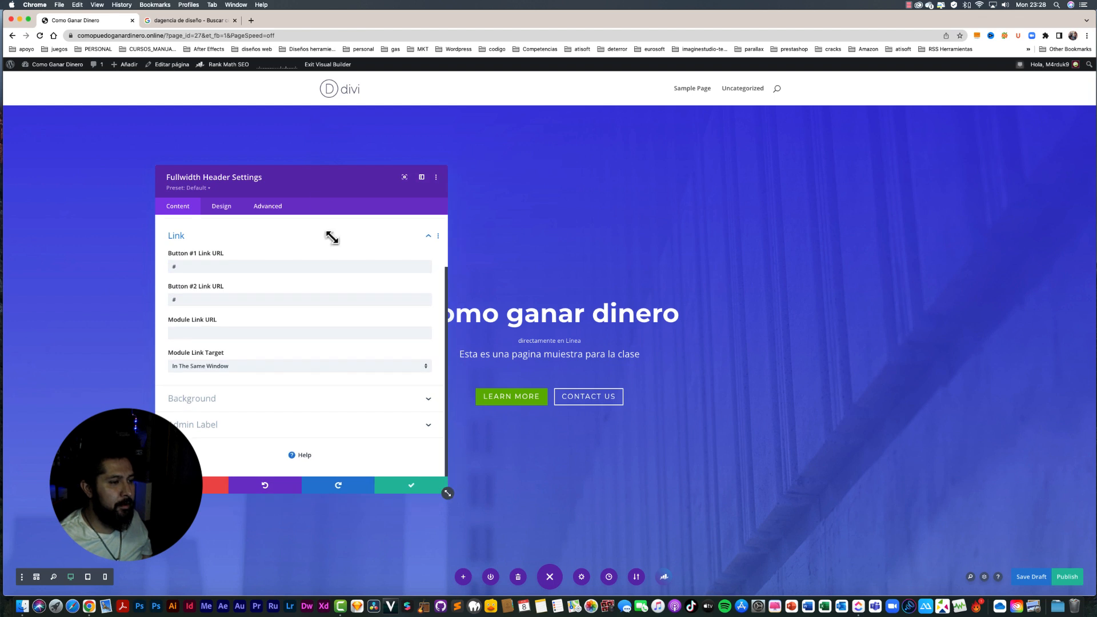
drag(321, 171, 249, 137)
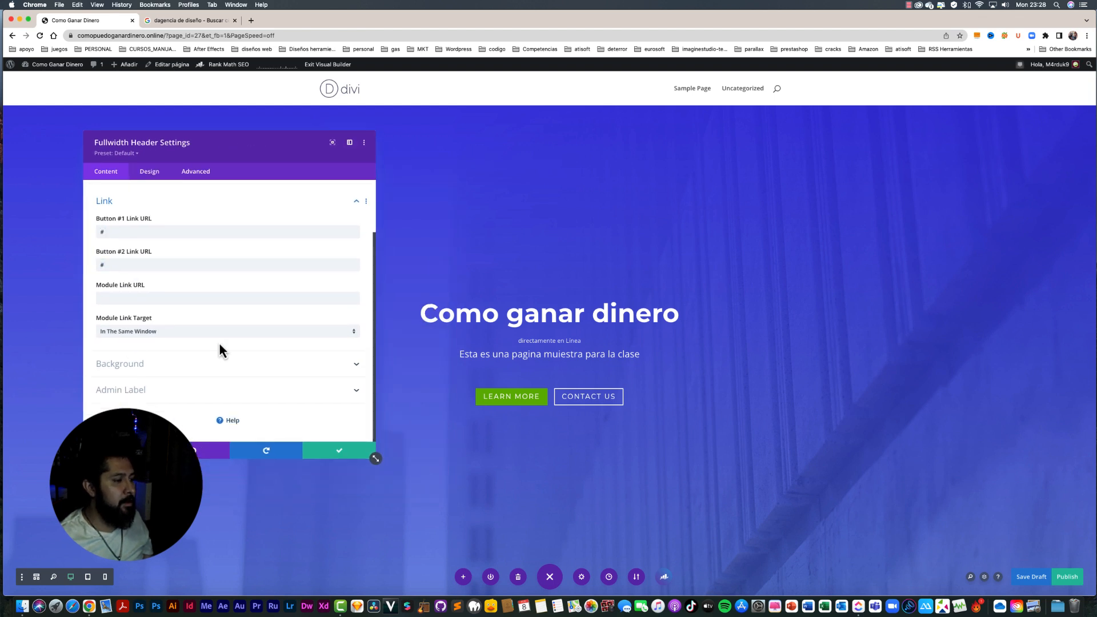
Step: In the header's background gradient, change the first gradient stop's colour to dark green
click(187, 364)
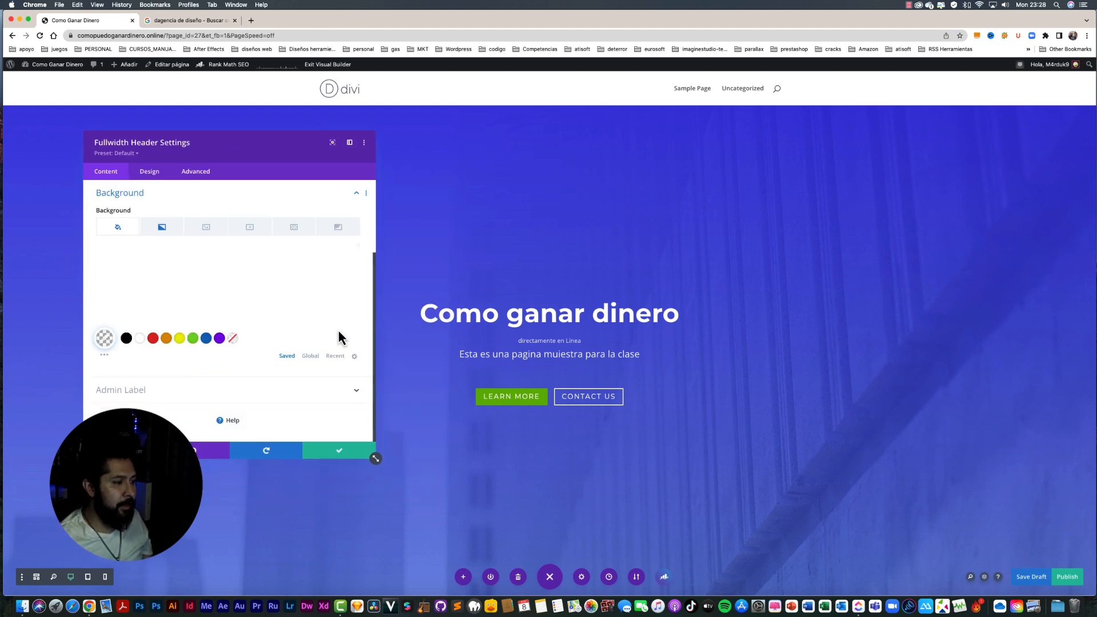
click(161, 230)
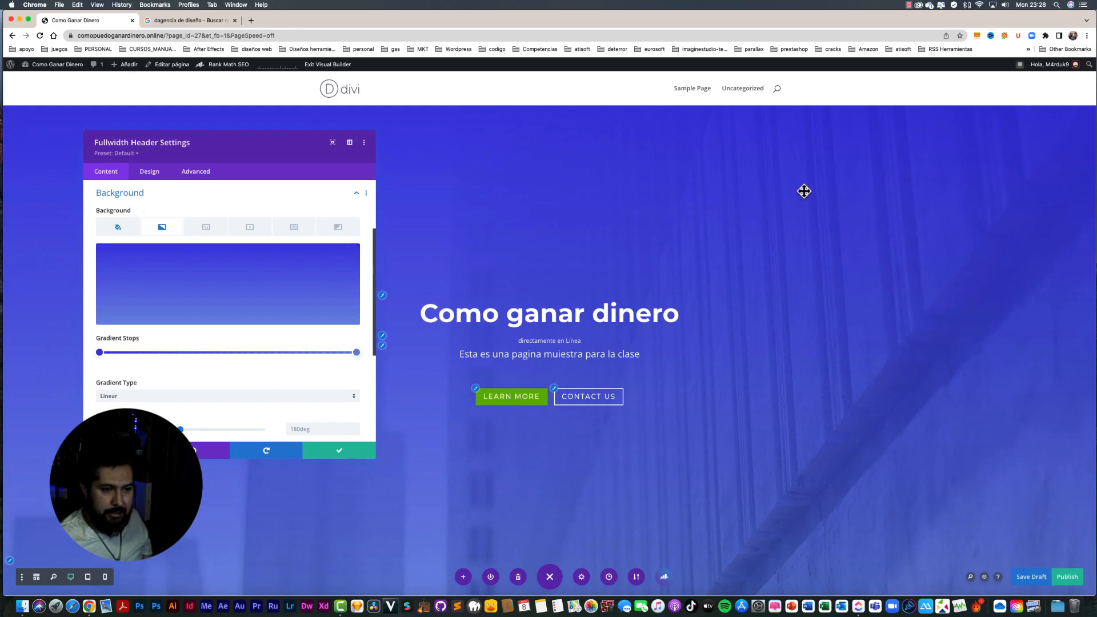
click(99, 353)
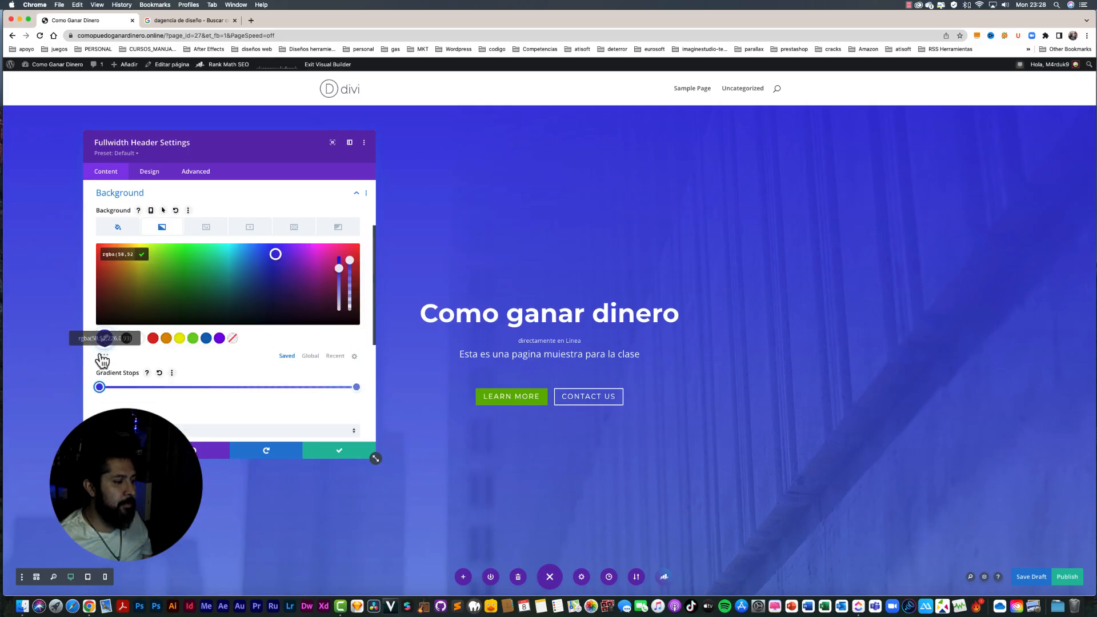
click(193, 279)
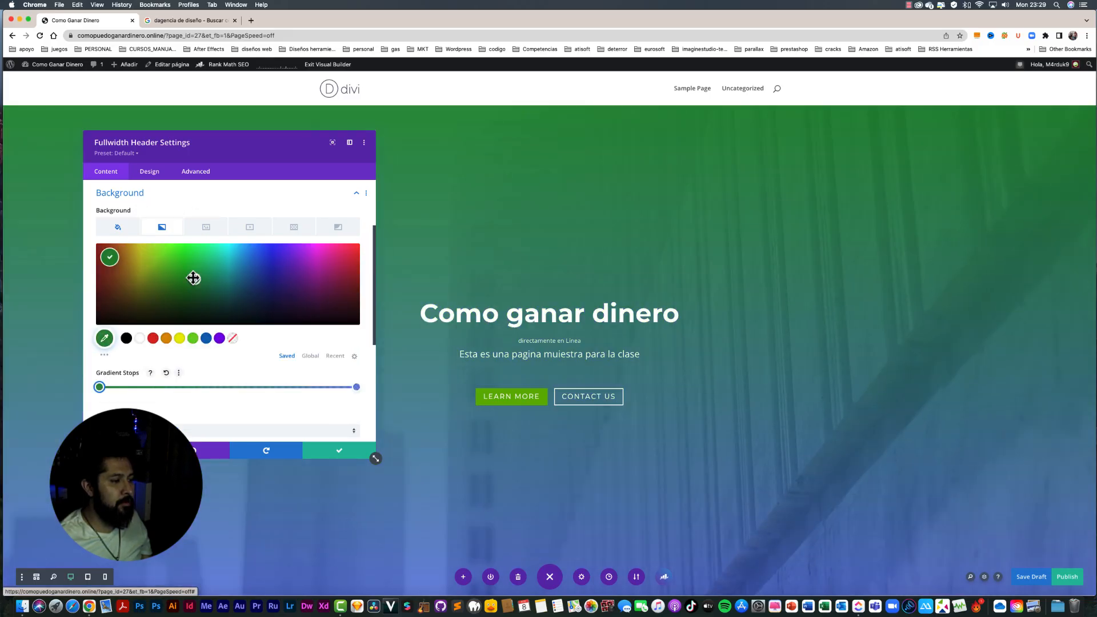
click(334, 376)
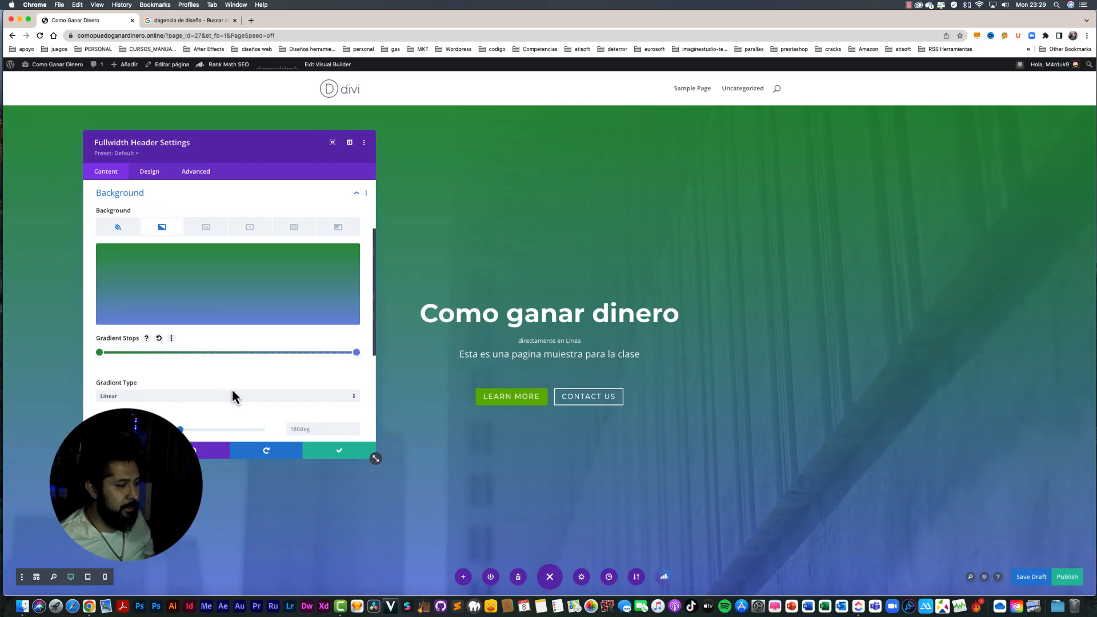
Step: Set the background gradient type to Circular and check the remaining gradient options
scroll(232, 389, down, 3)
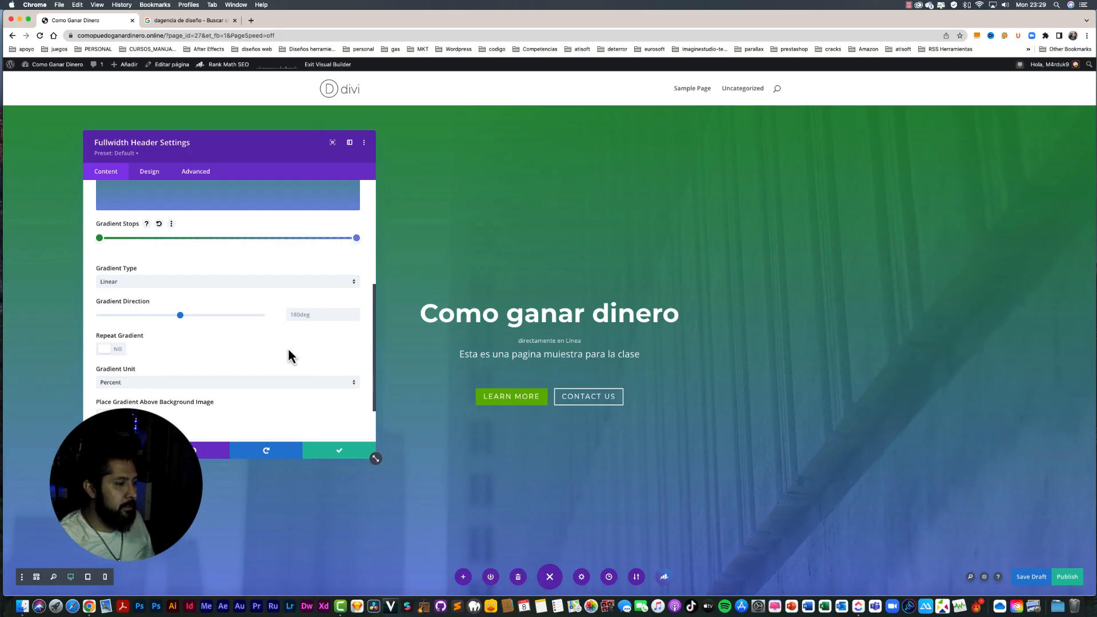
click(277, 285)
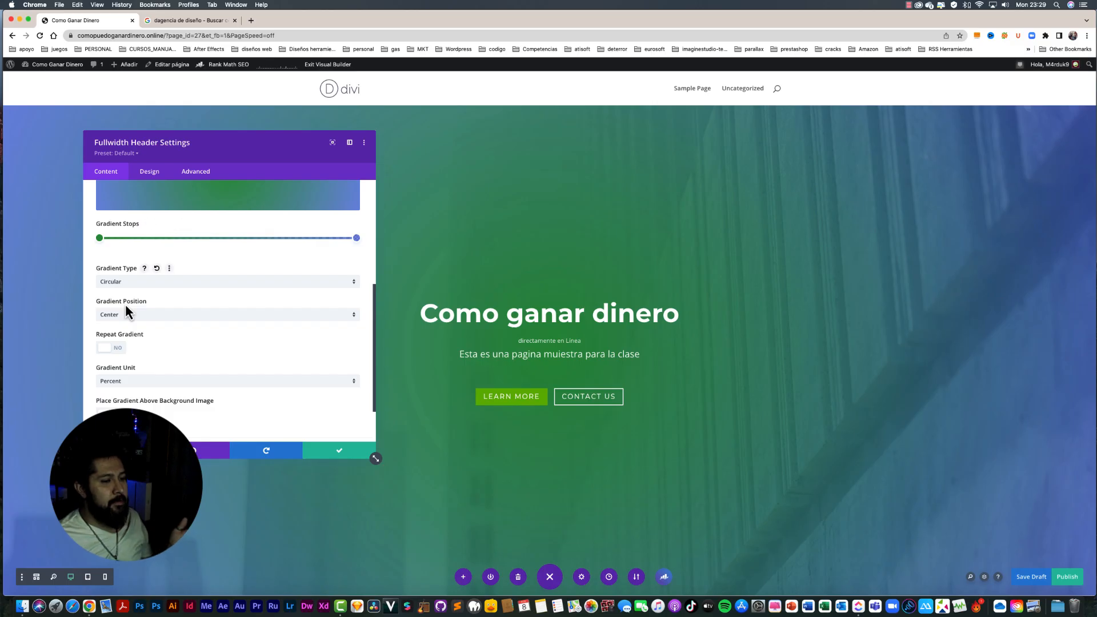
scroll(234, 332, down, 2)
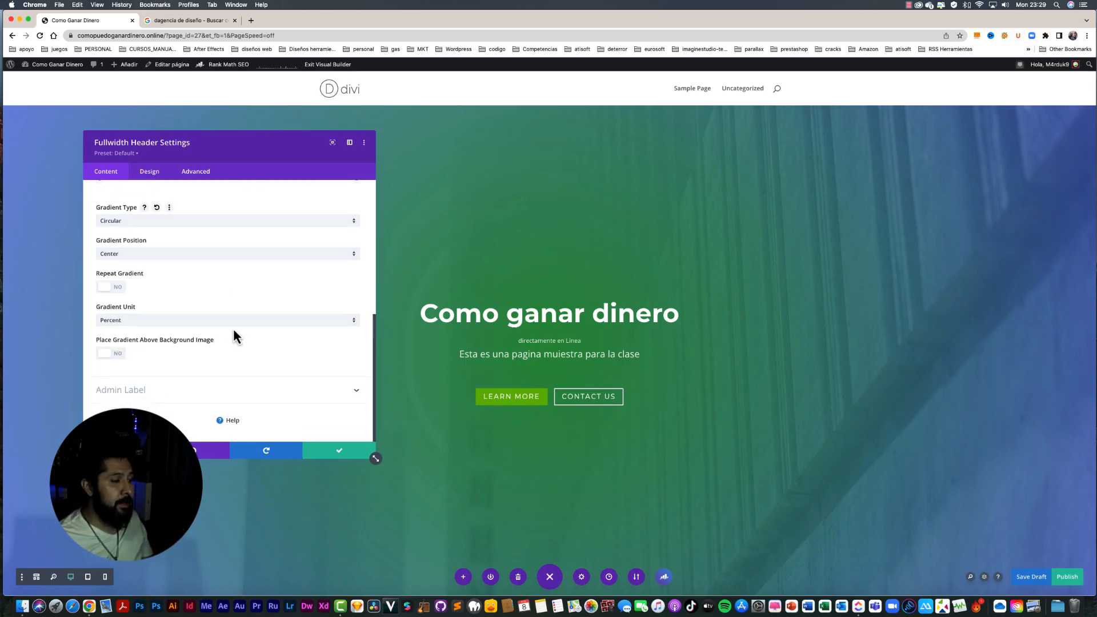
Step: Look through the option groups in the header module's Design settings
click(160, 175)
click(104, 176)
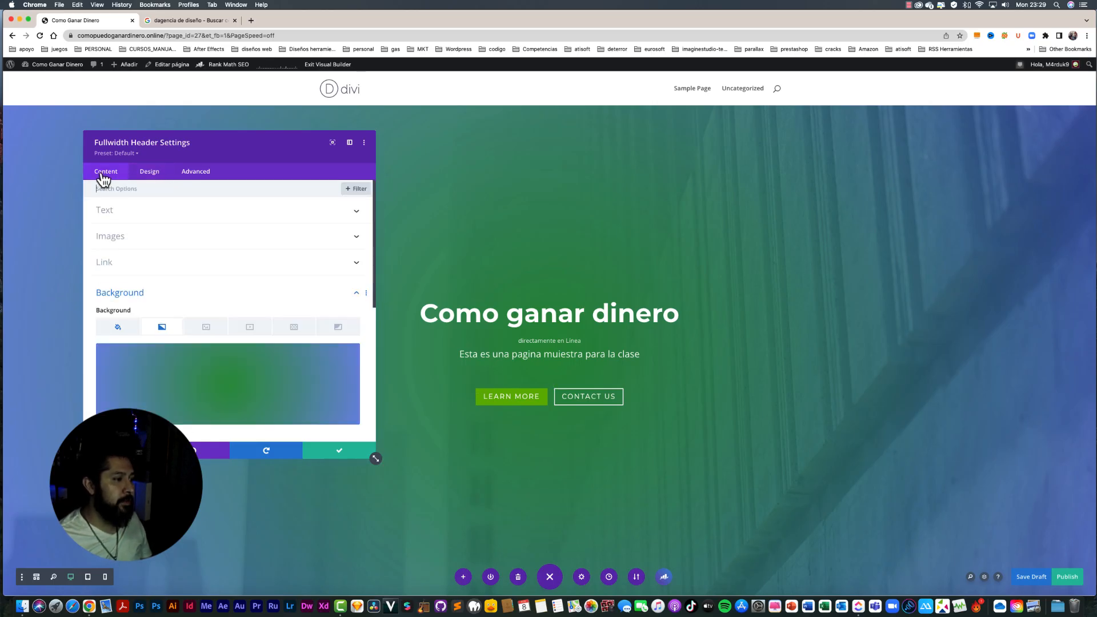
click(149, 174)
scroll(186, 313, down, 4)
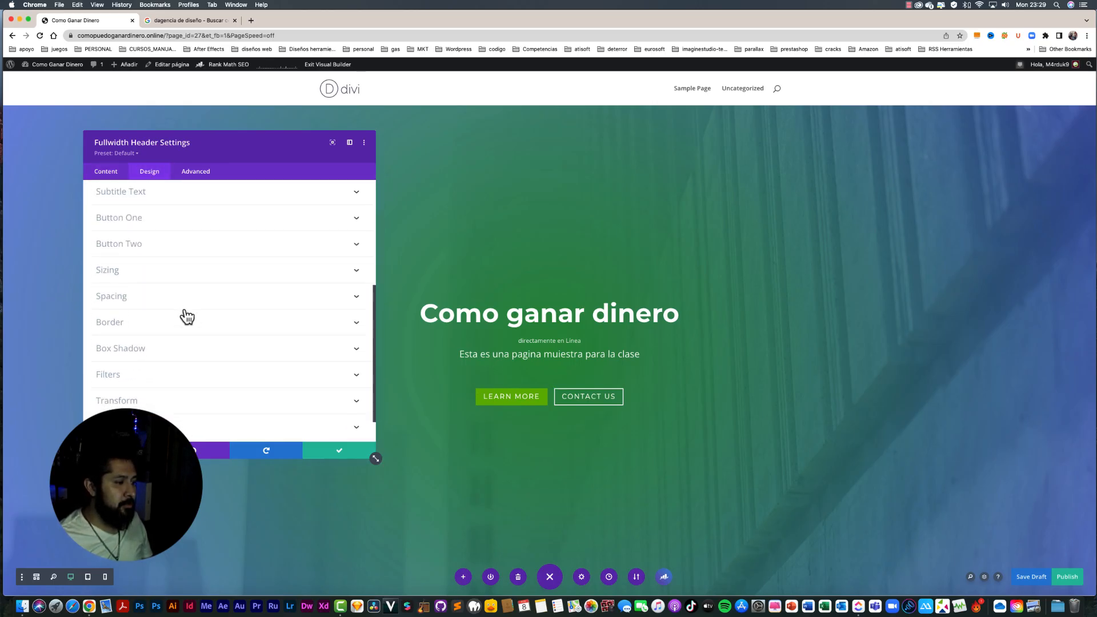
scroll(186, 316, up, 5)
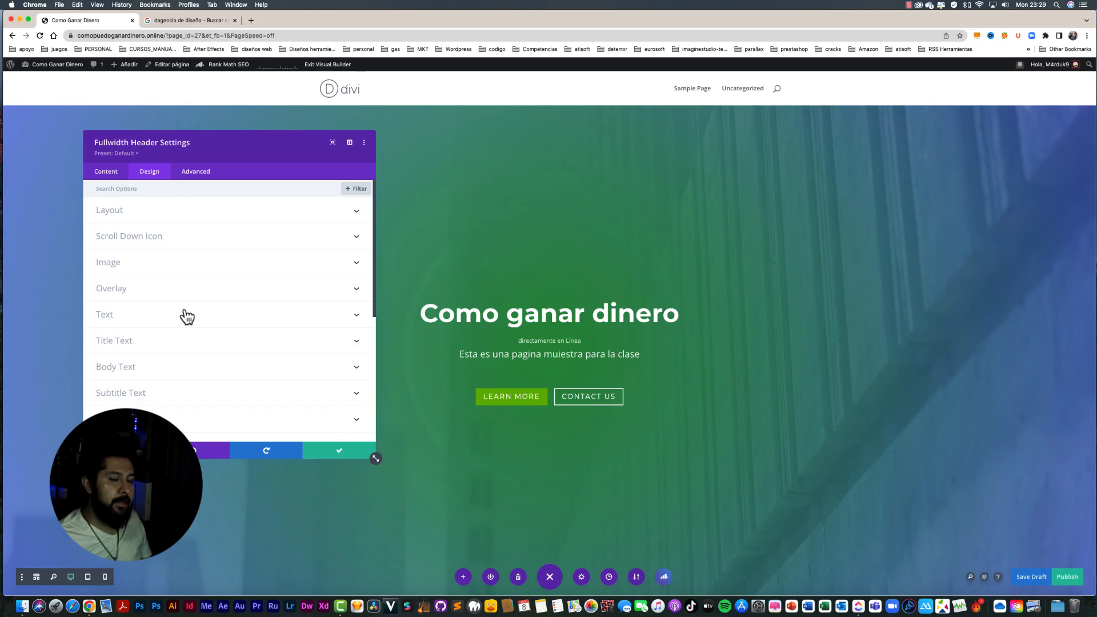
scroll(186, 316, down, 1)
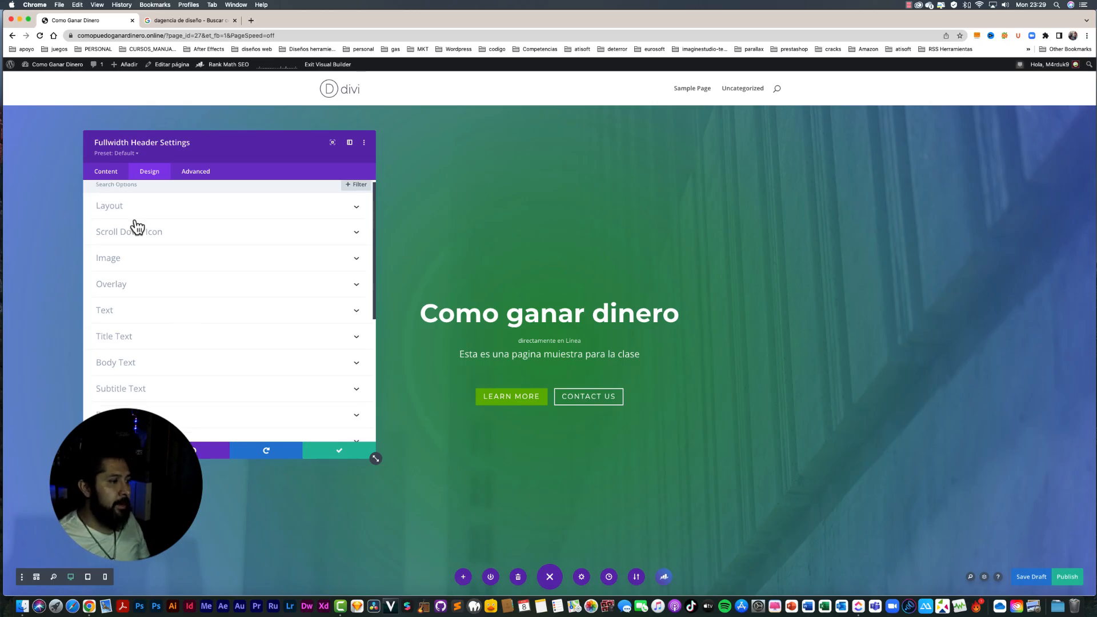
scroll(105, 218, up, 1)
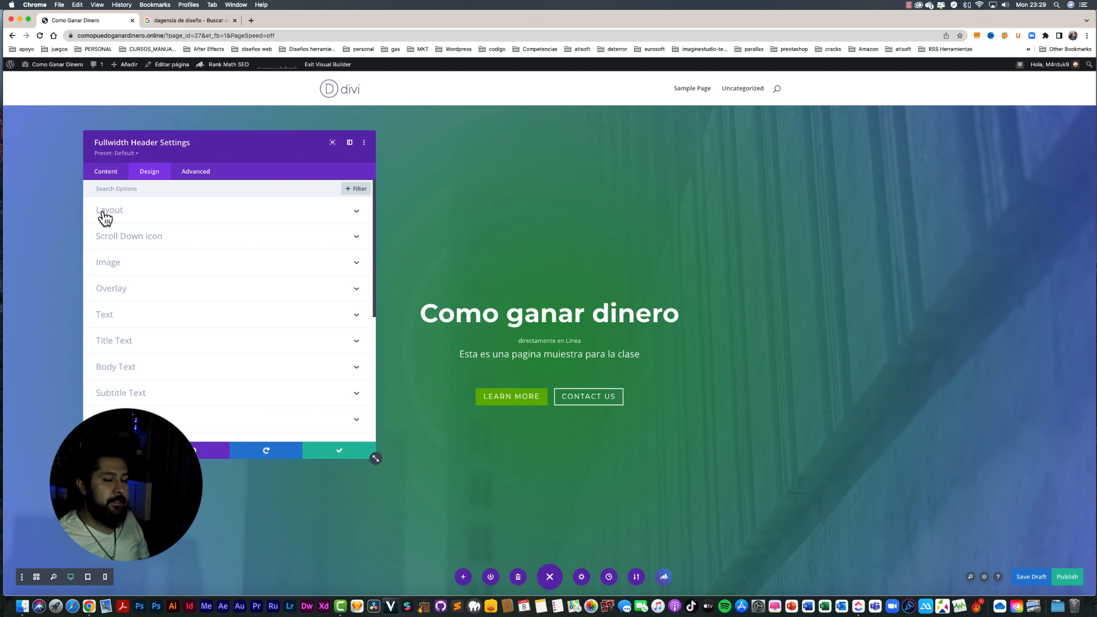
Step: In the header's Layout options, try left alignment for the text and logo, and switch it to right alignment
click(104, 217)
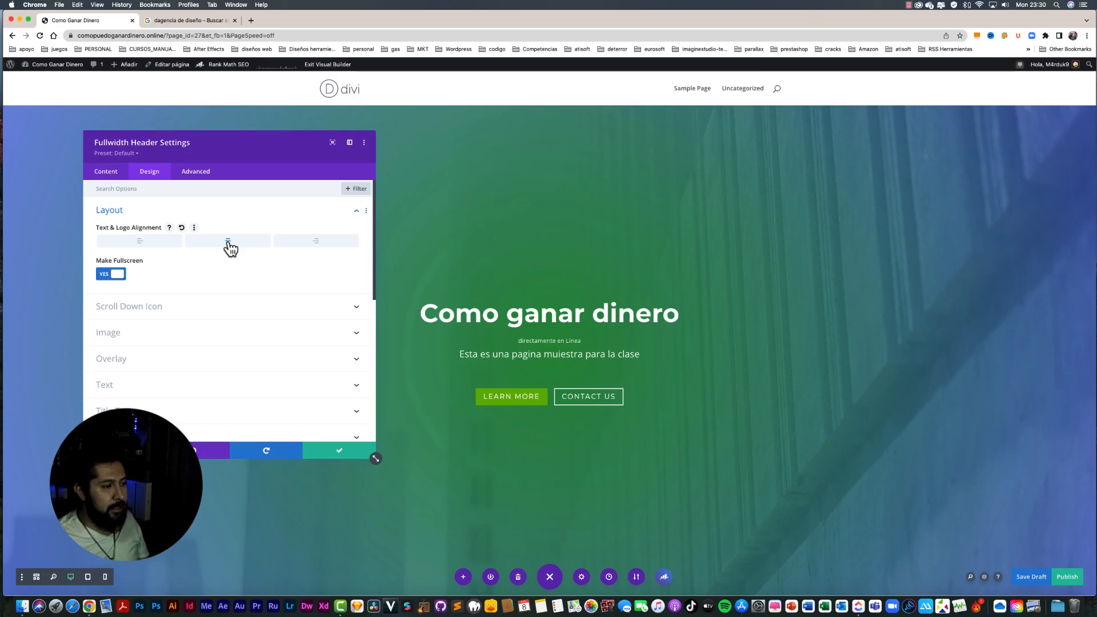
click(138, 246)
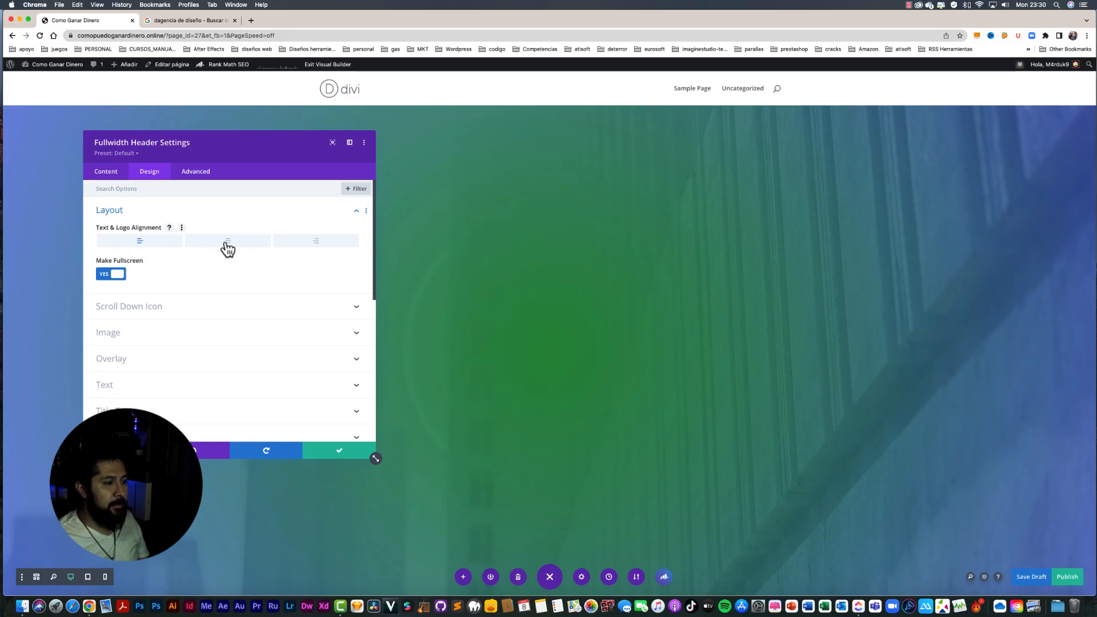
click(312, 250)
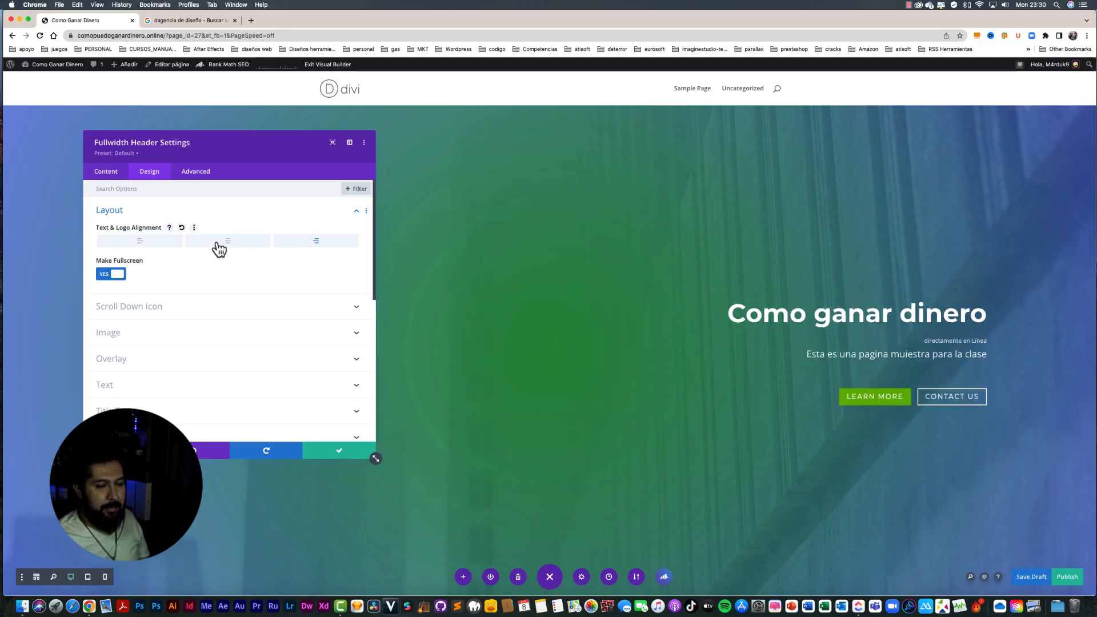
Step: Center the header's text and logo alignment, and review the Scroll Down Icon options
click(219, 249)
click(147, 313)
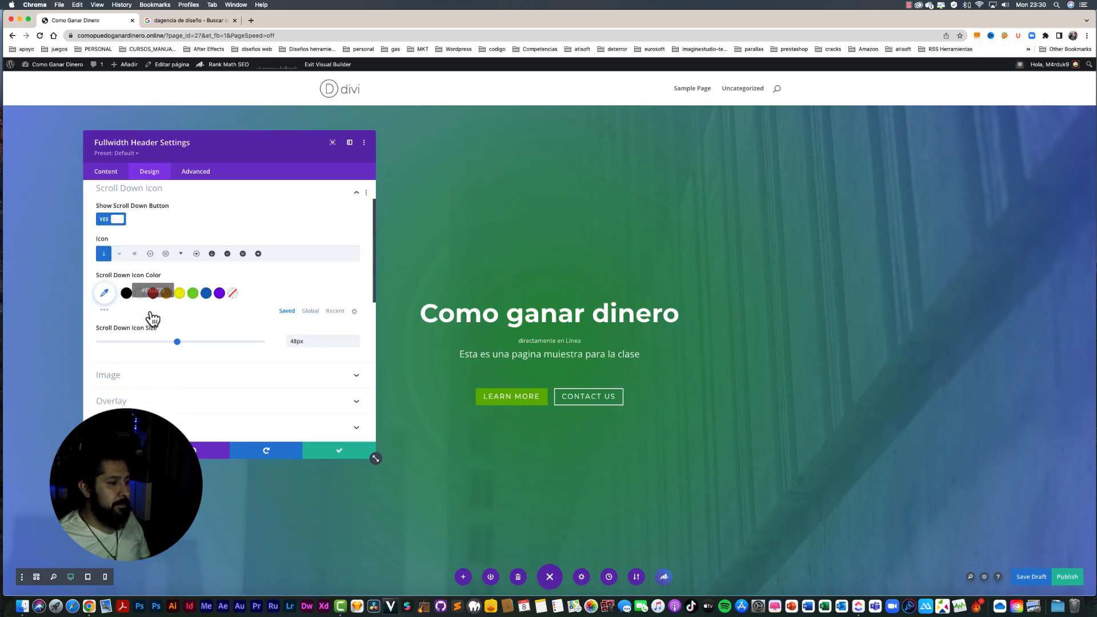
scroll(213, 360, down, 5)
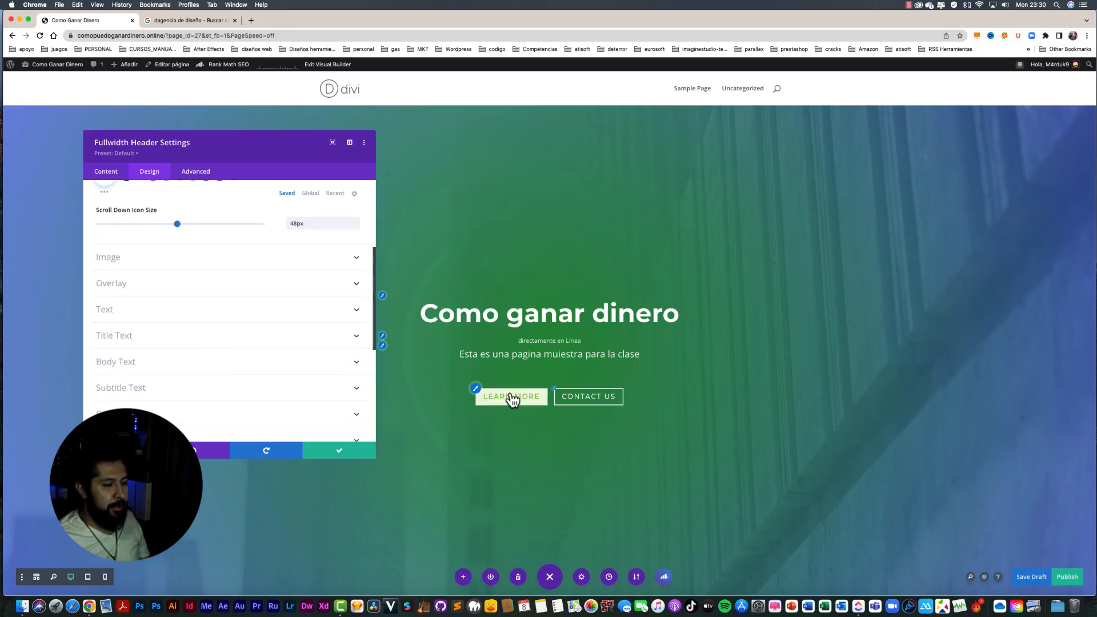
Step: Look through the header's Image options, including alignment, rounded corners, border styles, box shadow and colour filters
click(137, 261)
scroll(525, 452, down, 3)
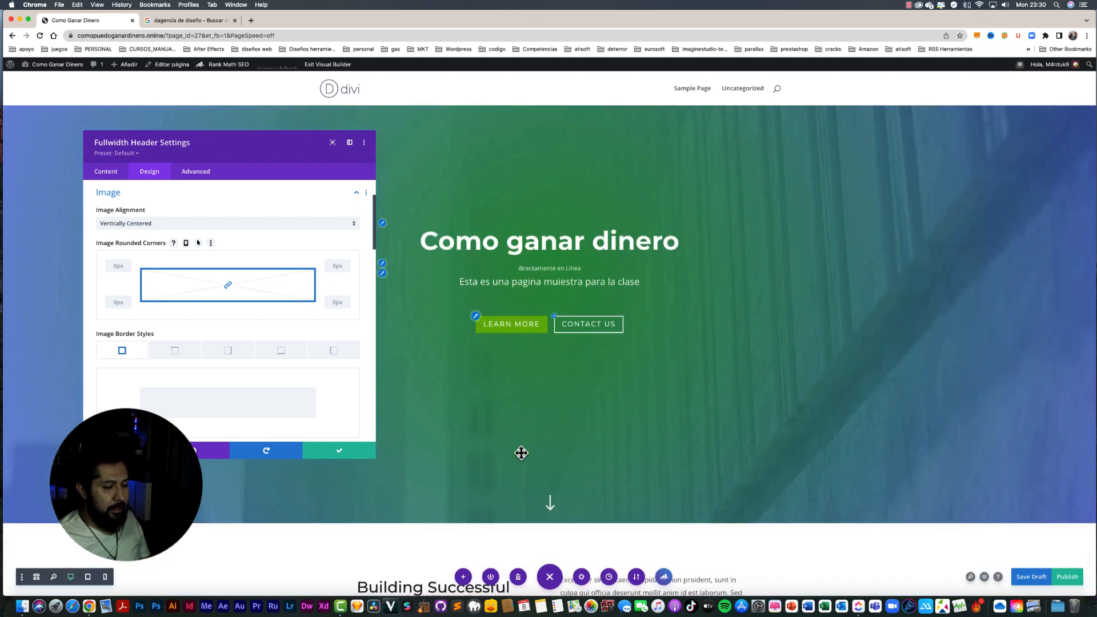
scroll(171, 297, up, 2)
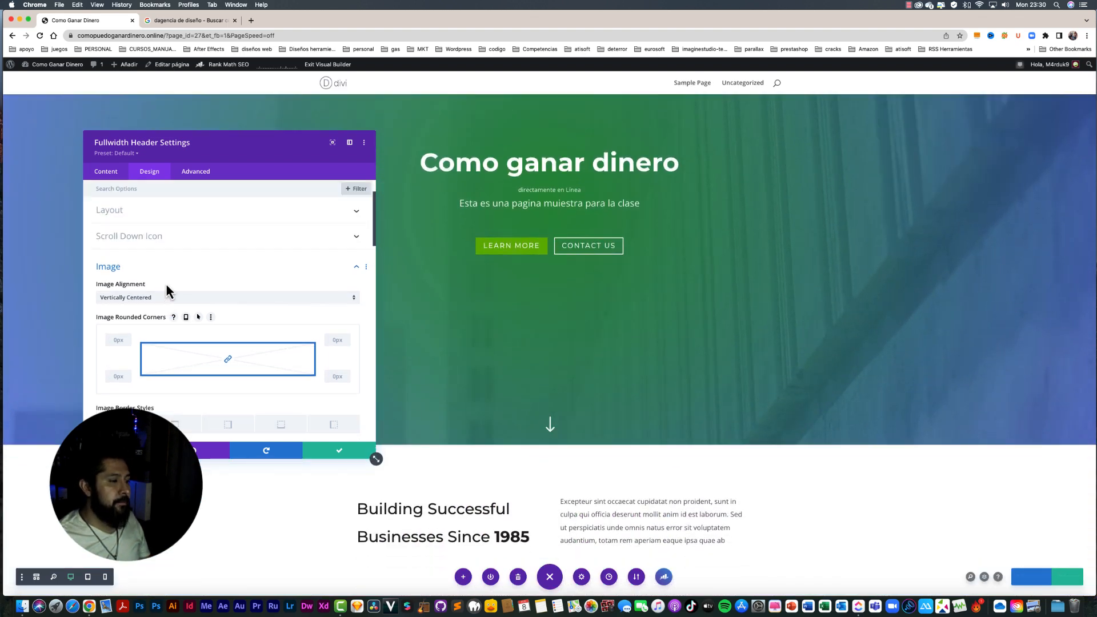
scroll(188, 377, down, 5)
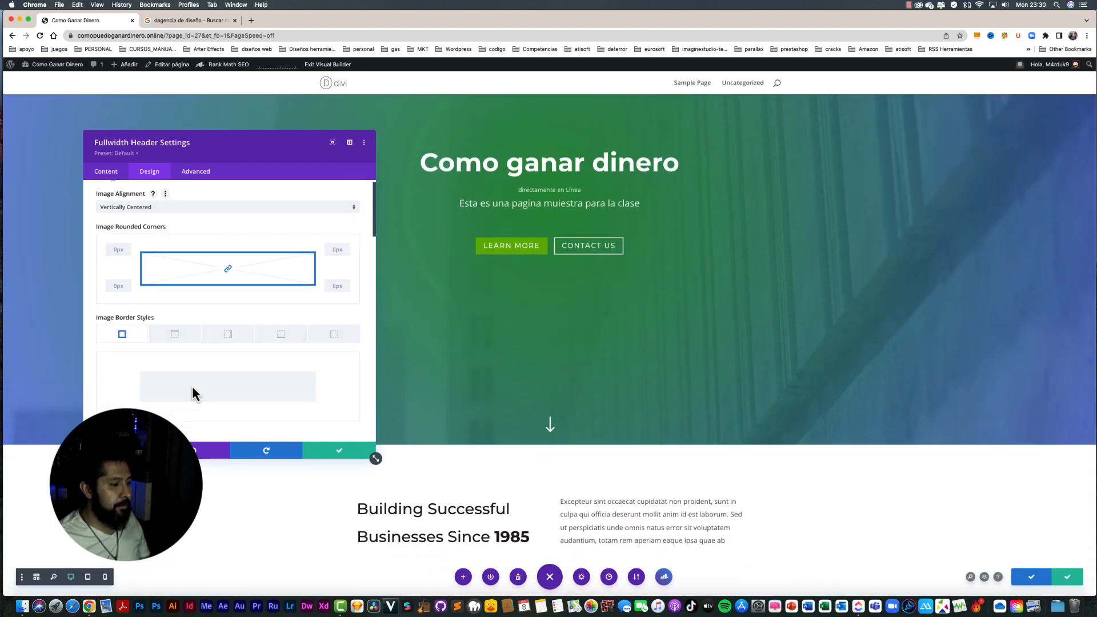
scroll(193, 388, down, 10)
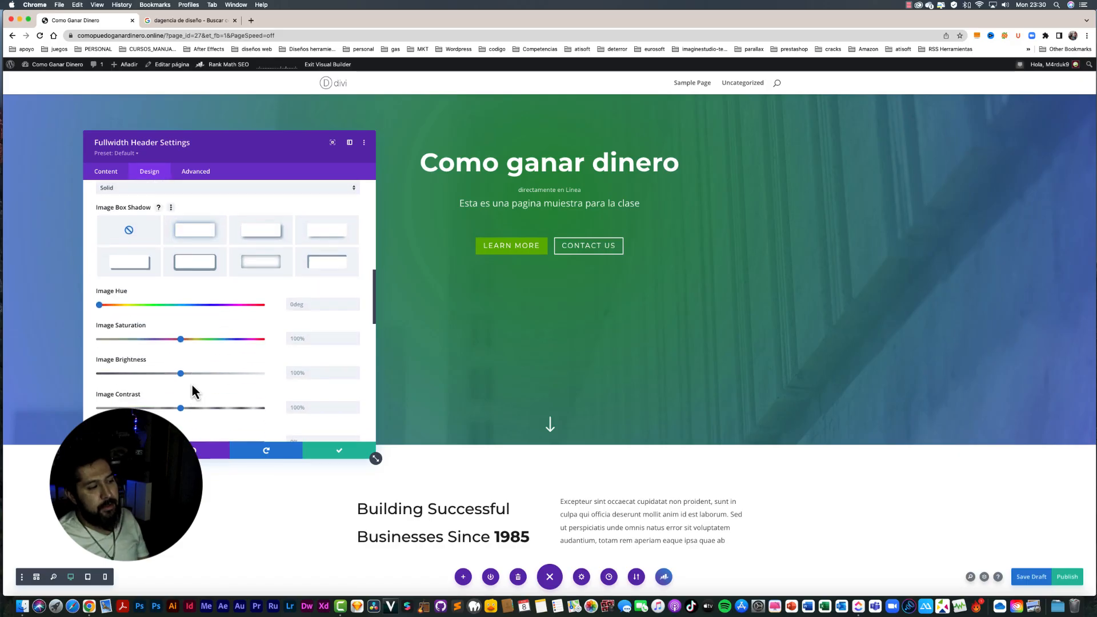
scroll(193, 391, down, 3)
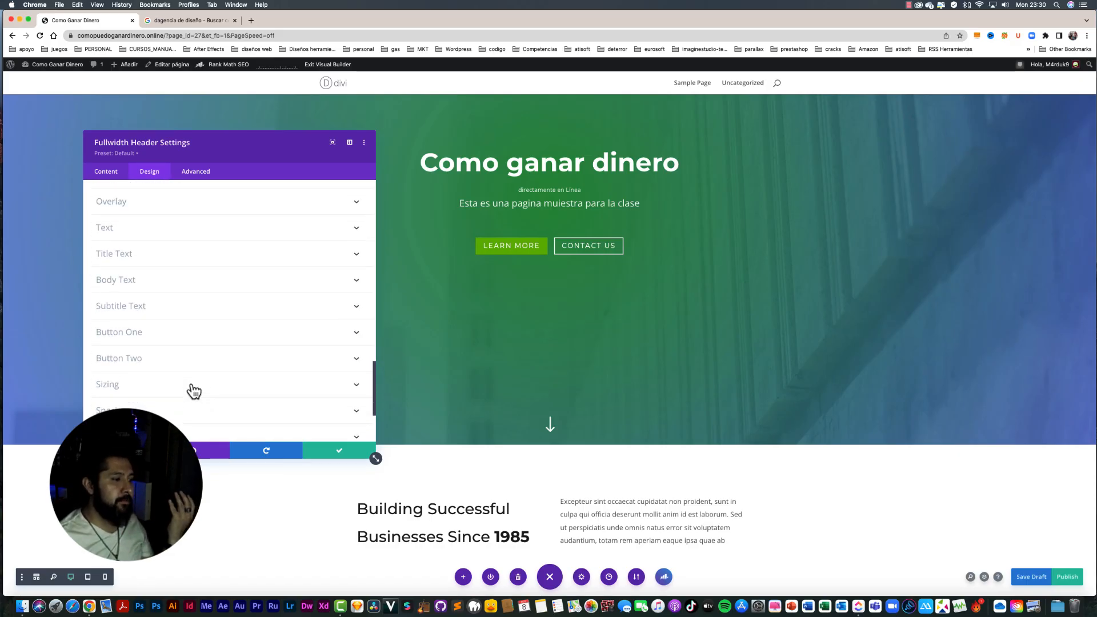
scroll(194, 390, up, 1)
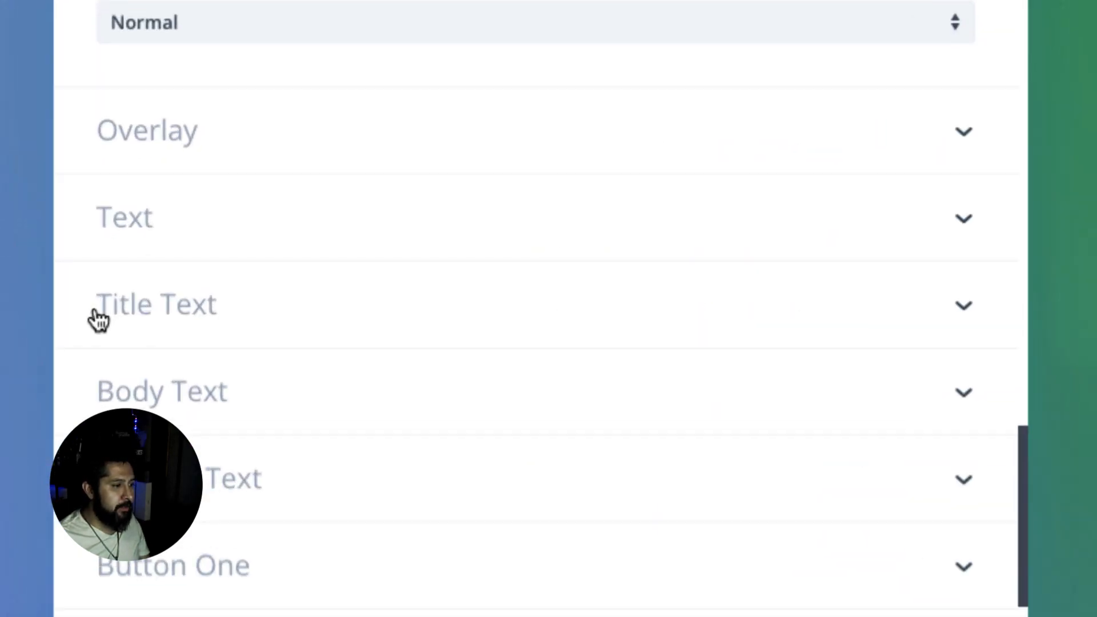
Step: Change the header's title text colour to yellow and set the title text size to 67px
click(207, 323)
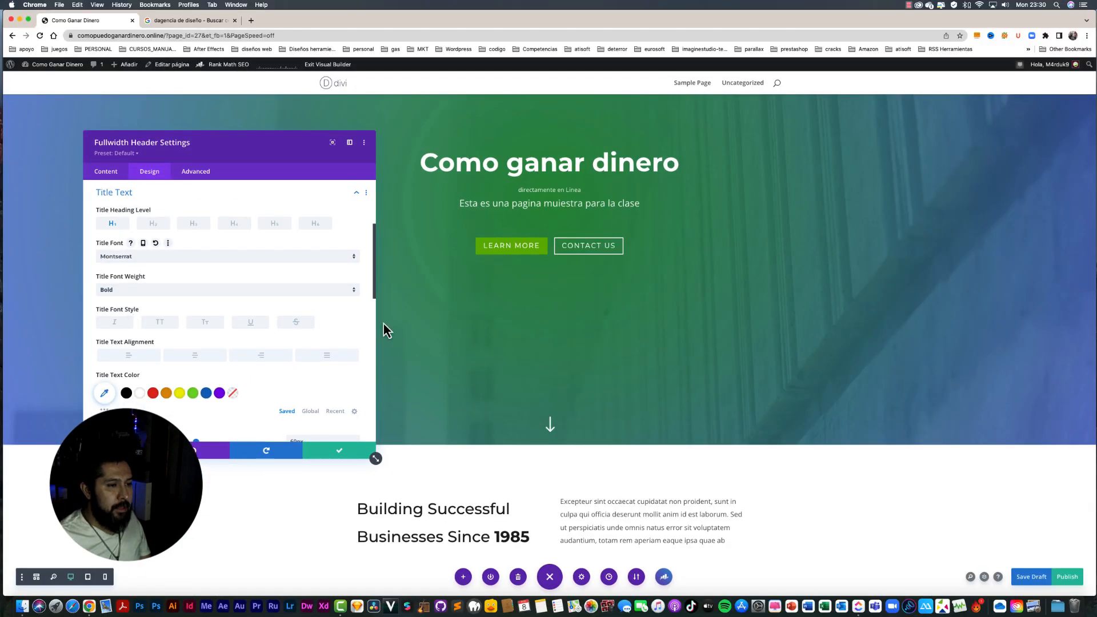
click(181, 394)
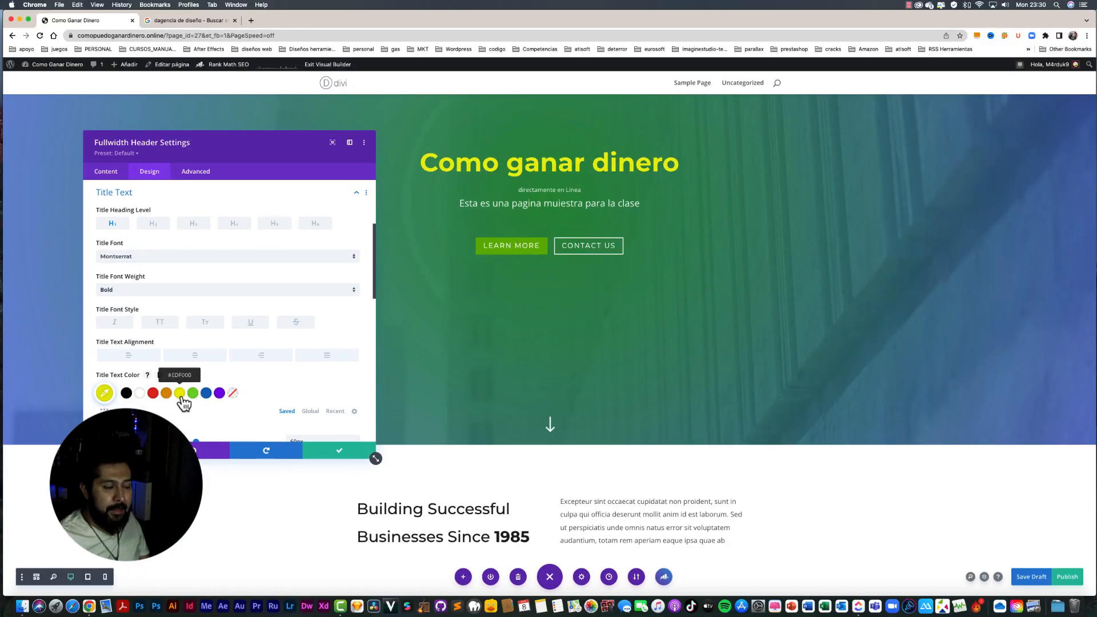
scroll(105, 394, down, 3)
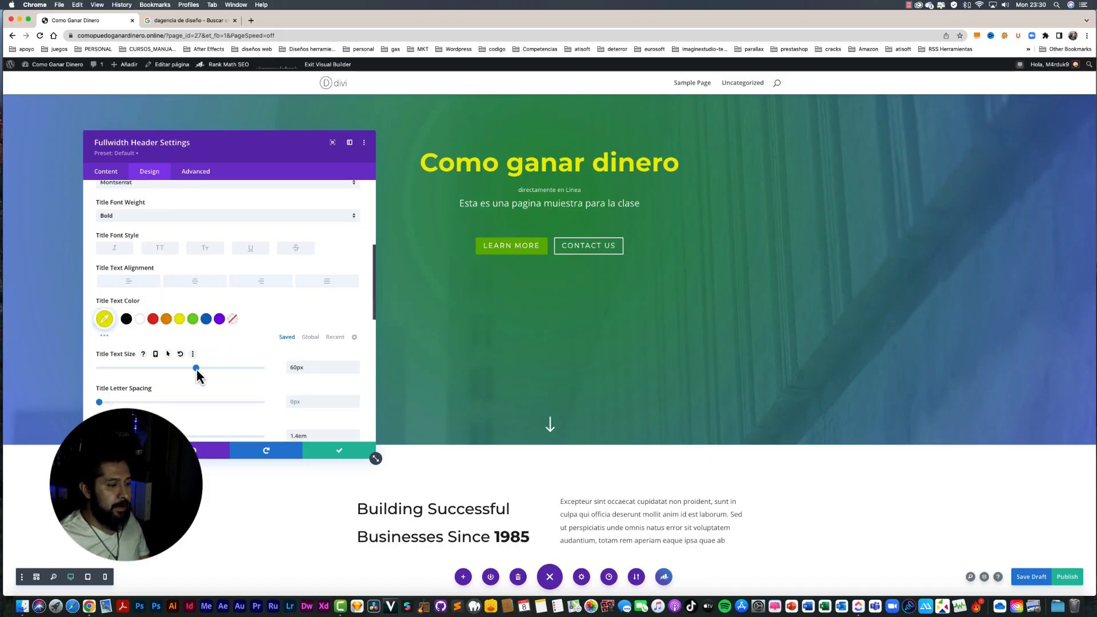
mouse_move(196, 369)
mouse_down()
mouse_move(163, 369)
mouse_move(208, 370)
mouse_up()
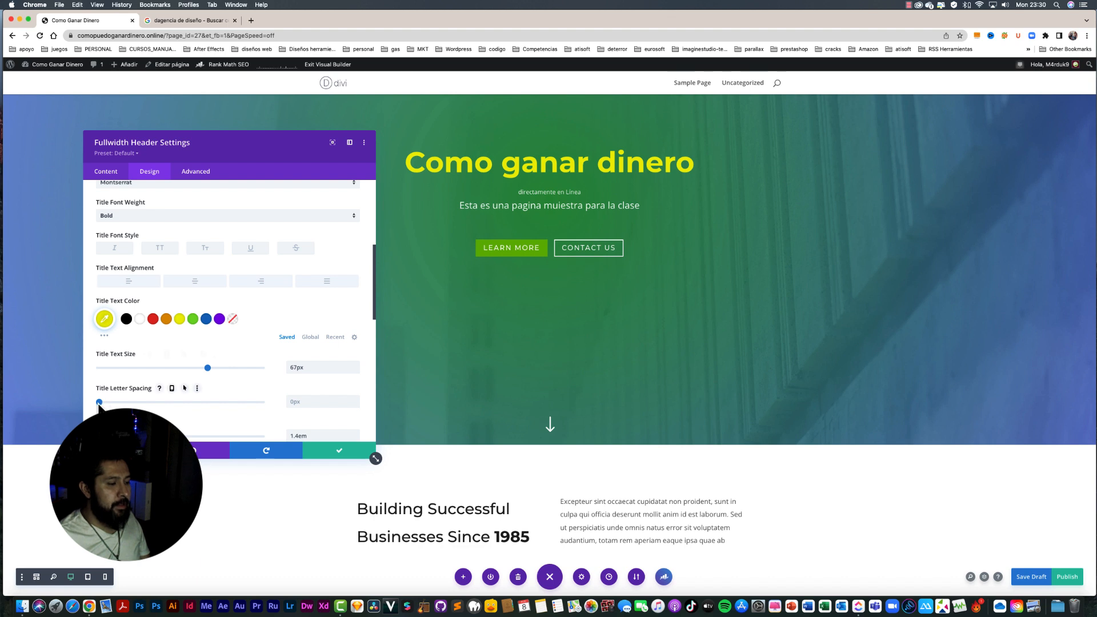
Step: Set the title letter spacing to 5px and apply the first text shadow style to the title
drag(114, 403, 107, 403)
scroll(164, 418, down, 2)
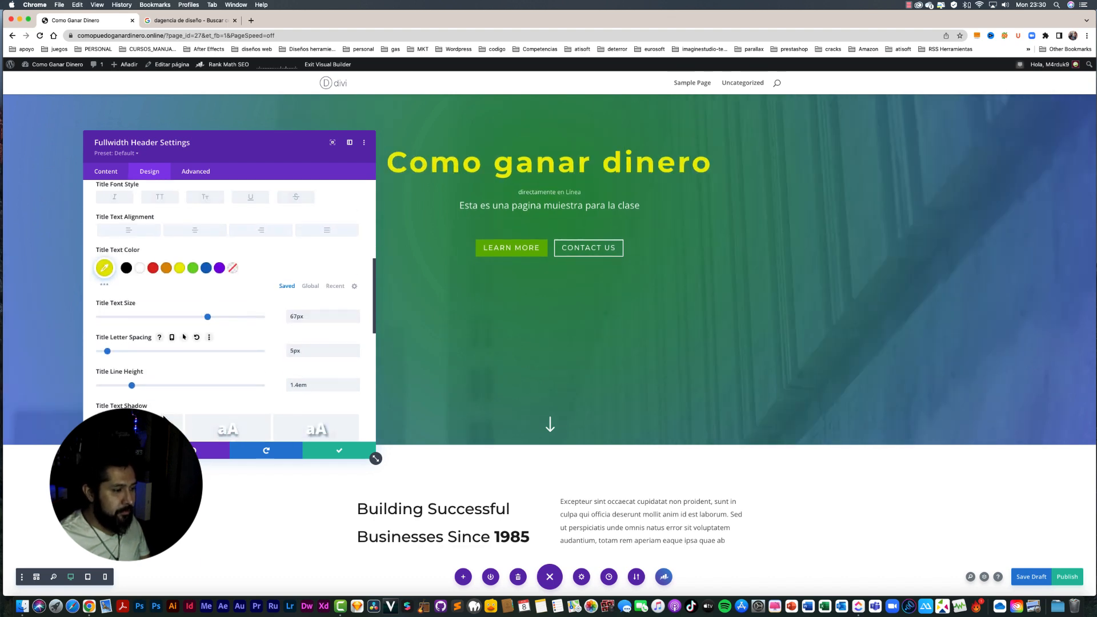
scroll(164, 420, down, 4)
click(246, 317)
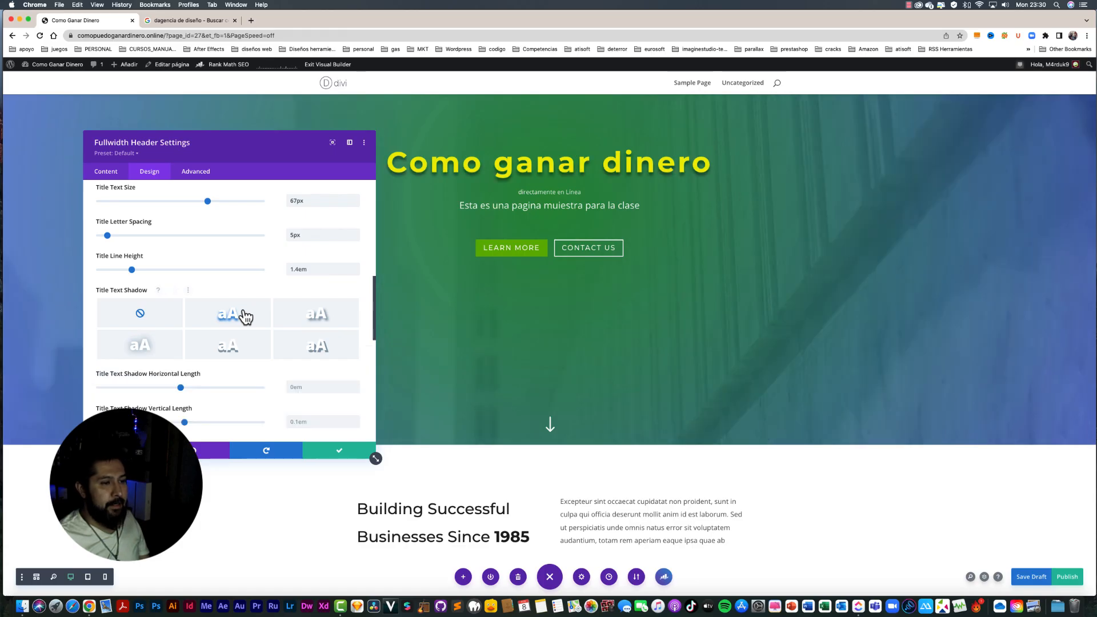
Step: Check the Body Text design options and compare them with the header's title, subtitle and body text content
scroll(201, 363, down, 5)
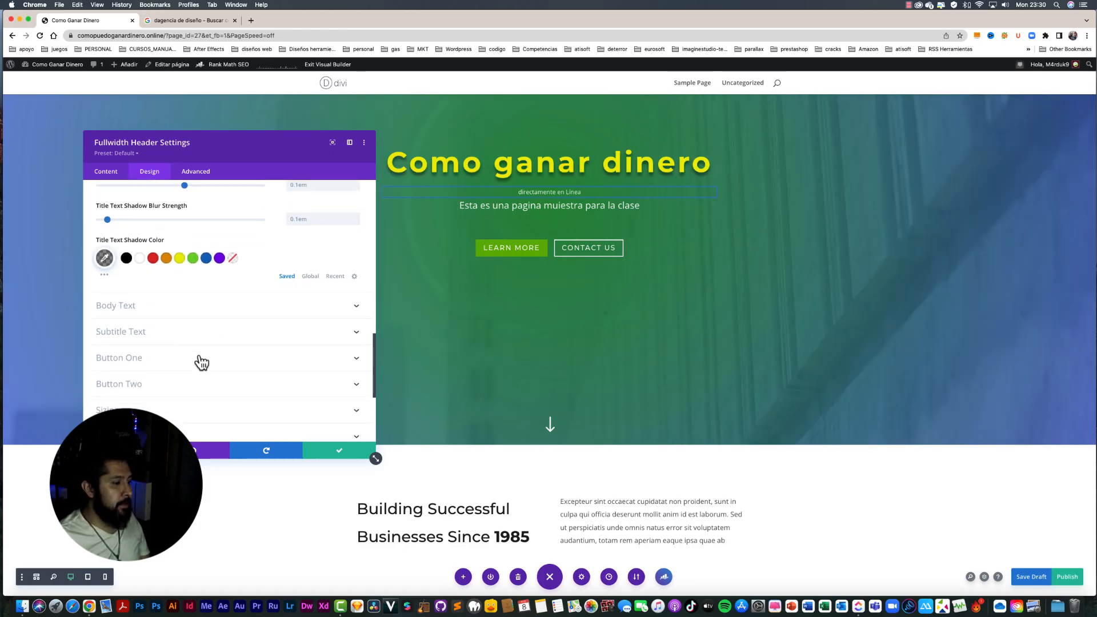
click(155, 308)
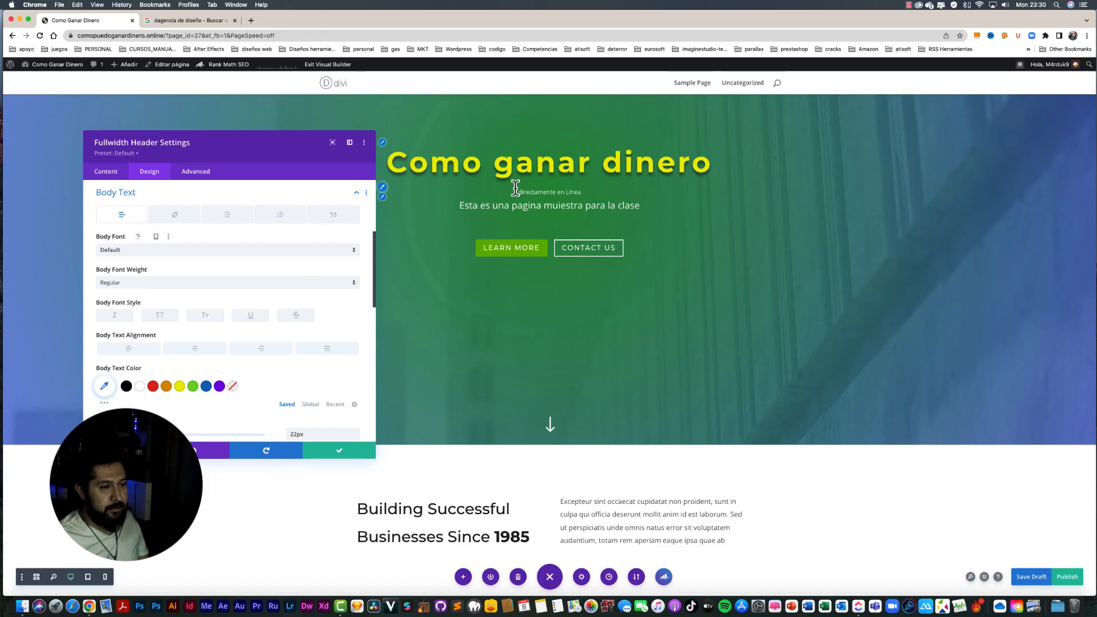
click(106, 173)
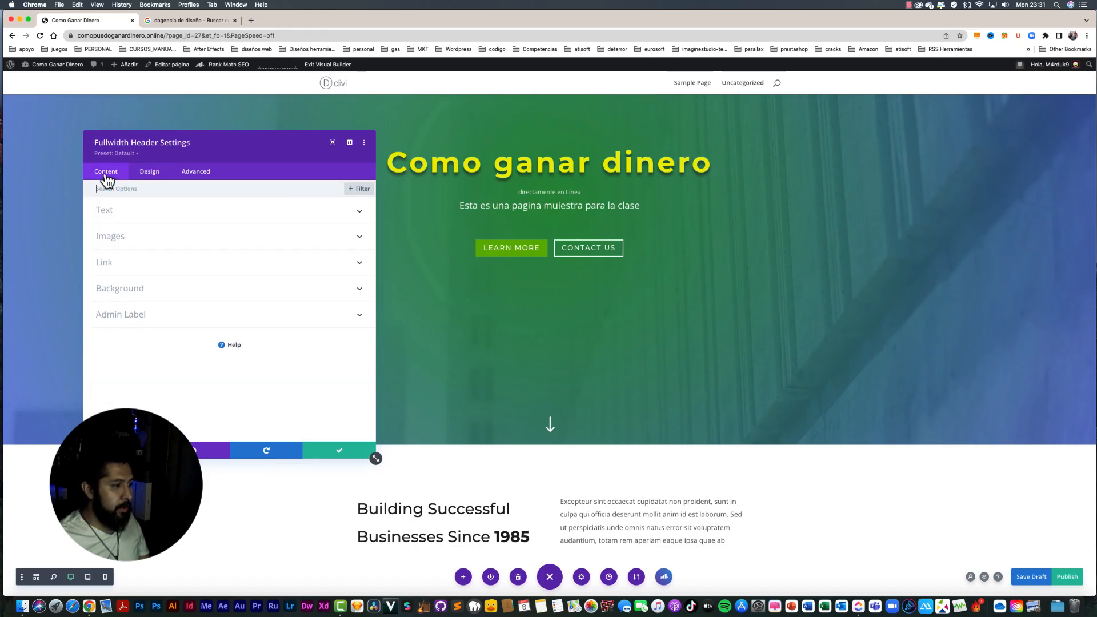
click(120, 219)
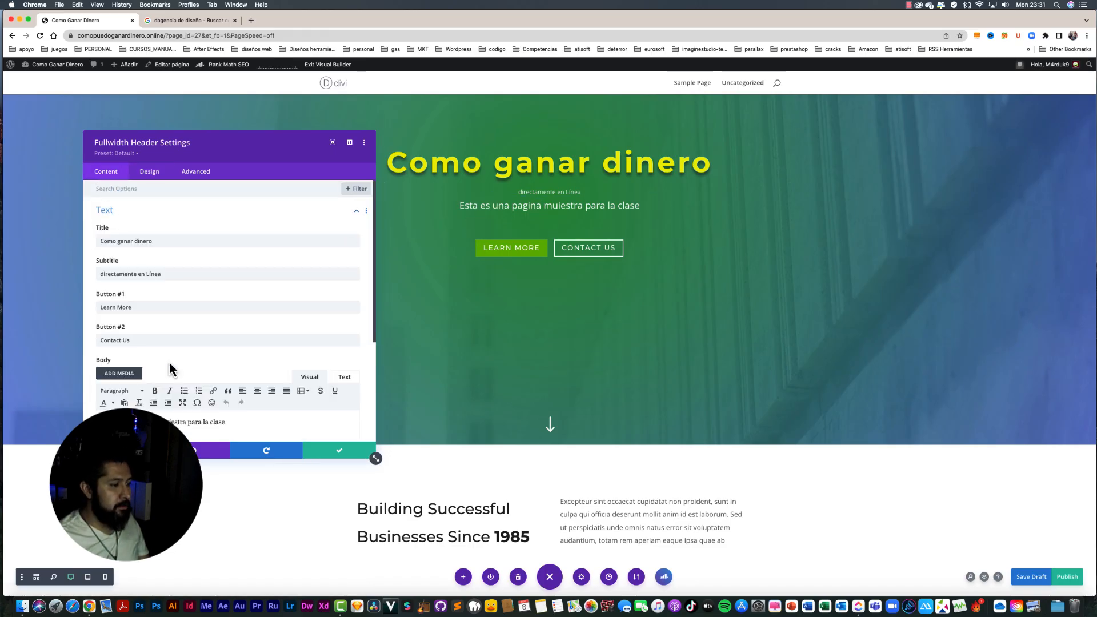
scroll(171, 372, down, 3)
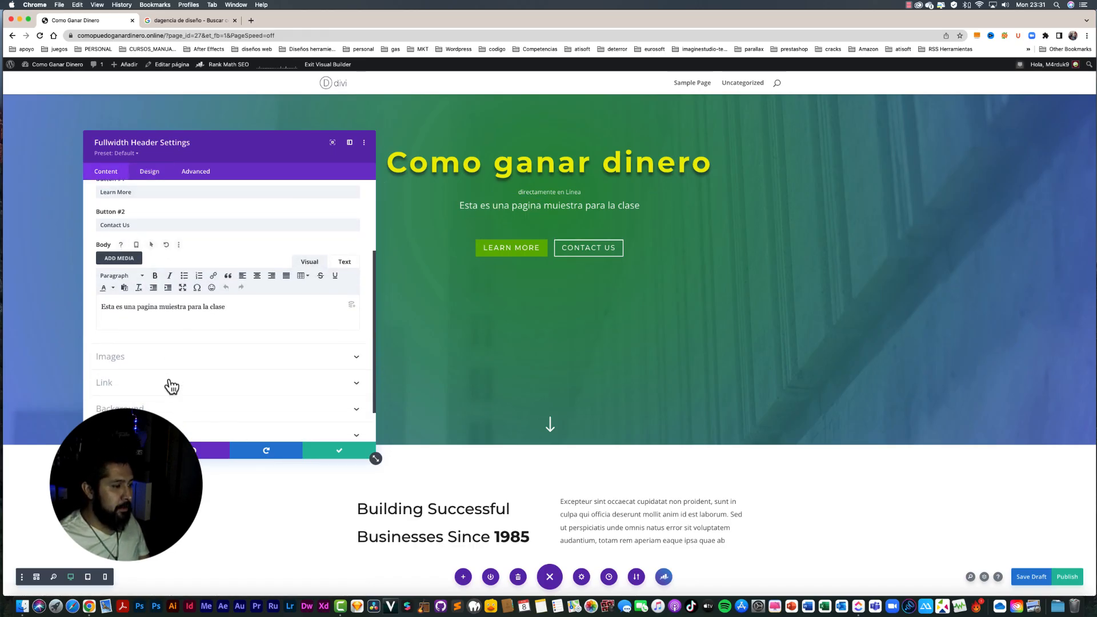
Step: In the Body Text design options, try orange and blue for the text colour, and settle on white
click(149, 173)
click(128, 367)
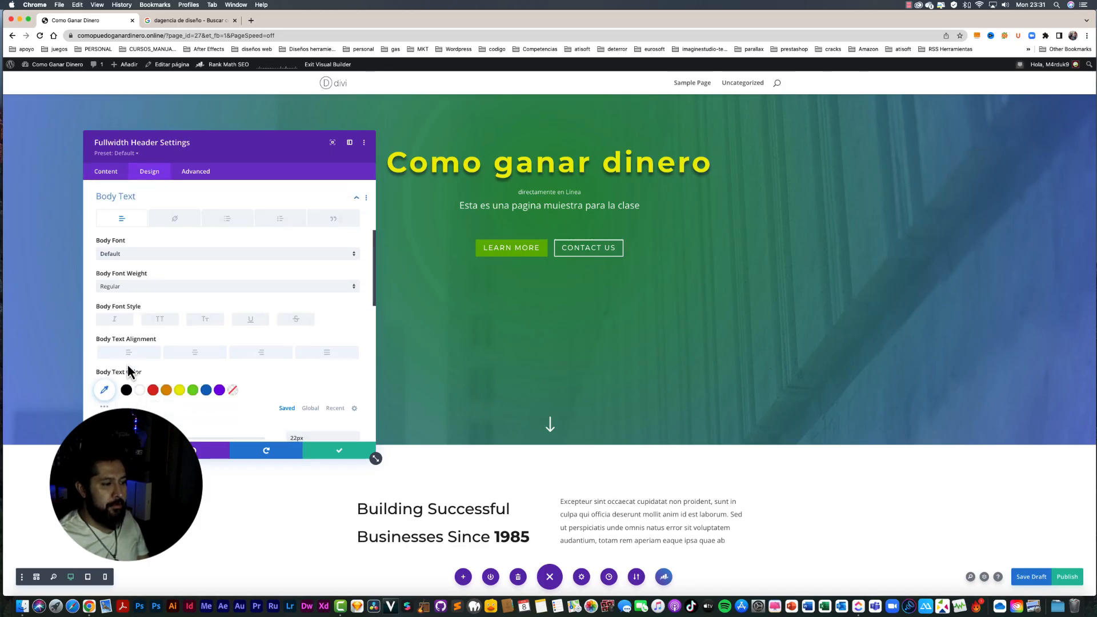
scroll(236, 403, down, 2)
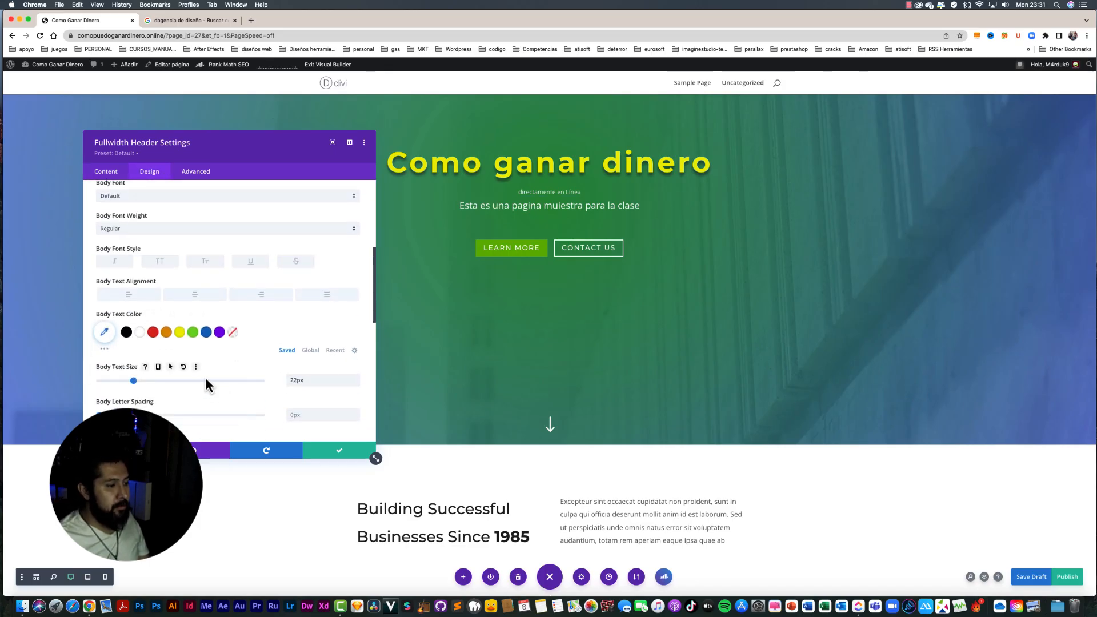
click(166, 333)
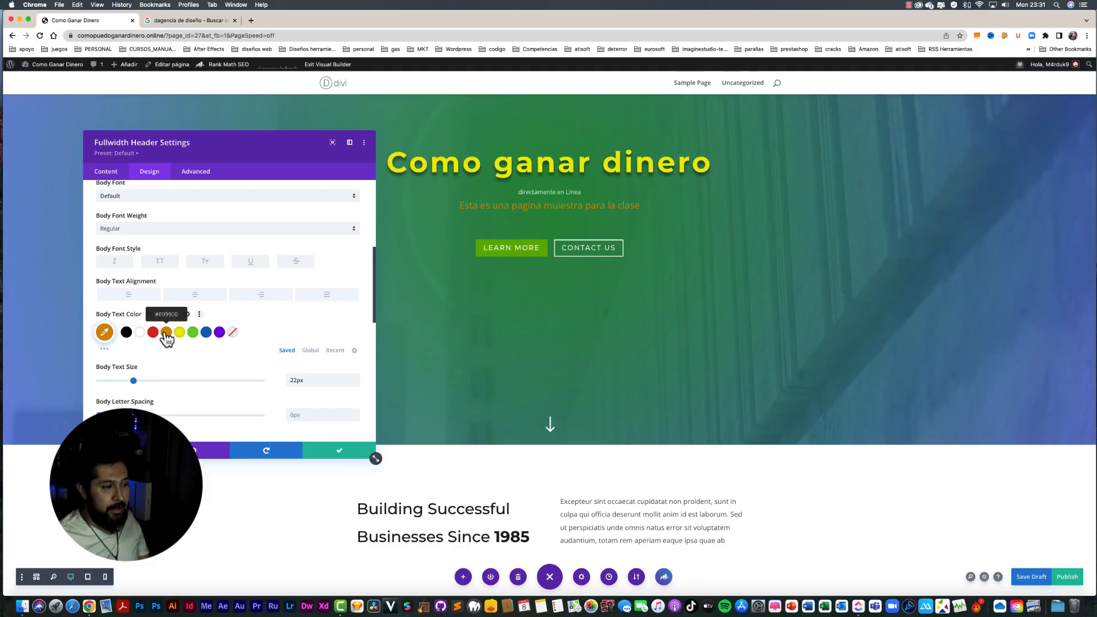
click(207, 334)
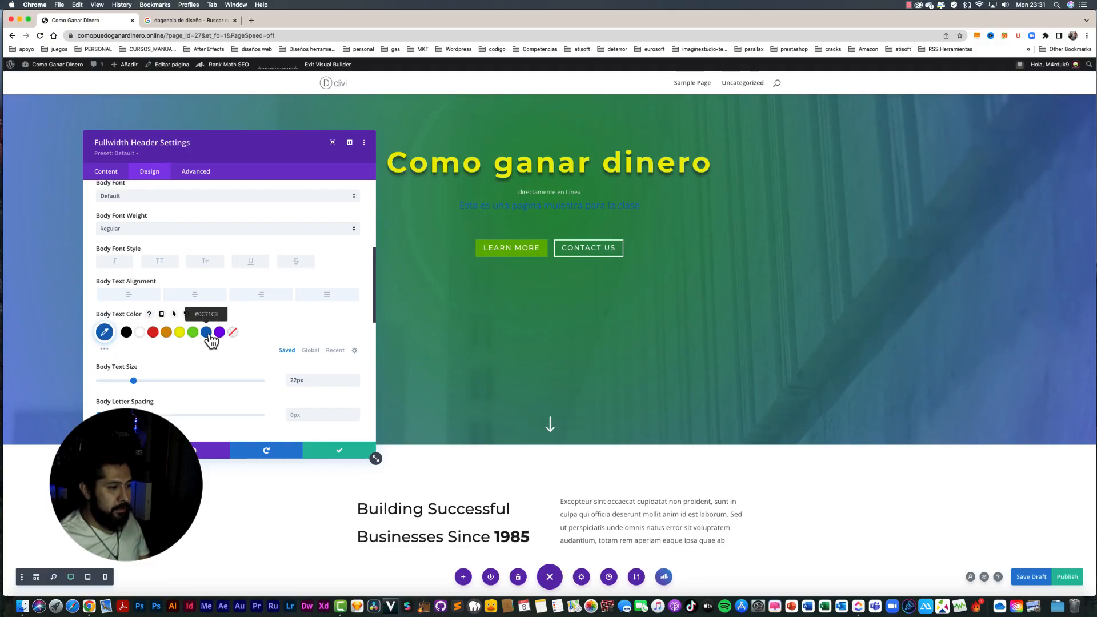
click(140, 333)
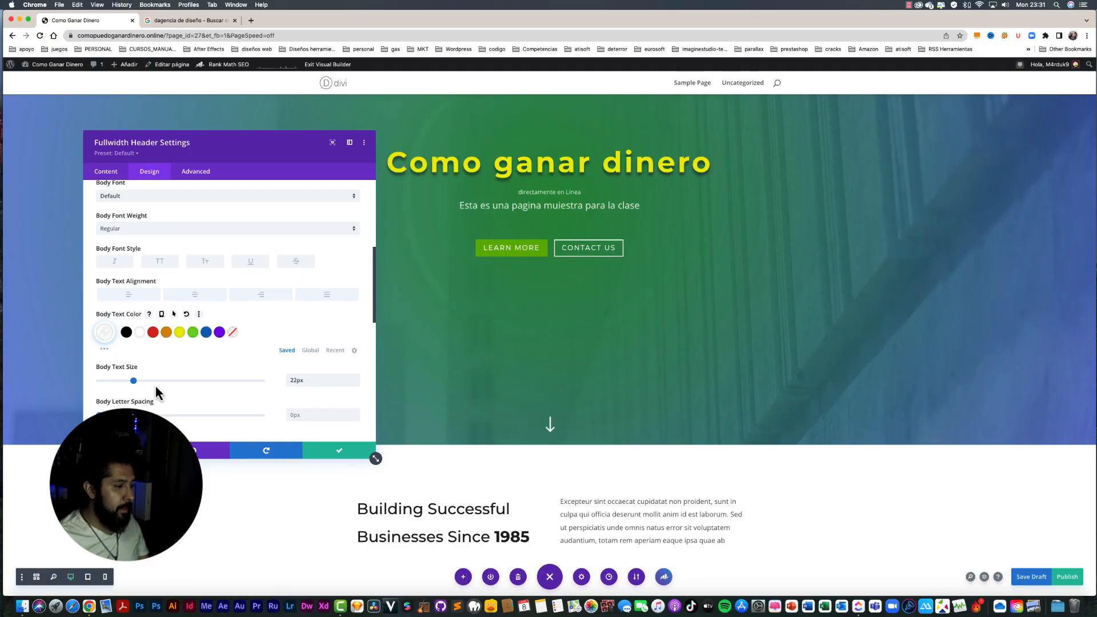
Step: In the Button One design options, try blue for the text colour and set it to white
scroll(158, 393, down, 10)
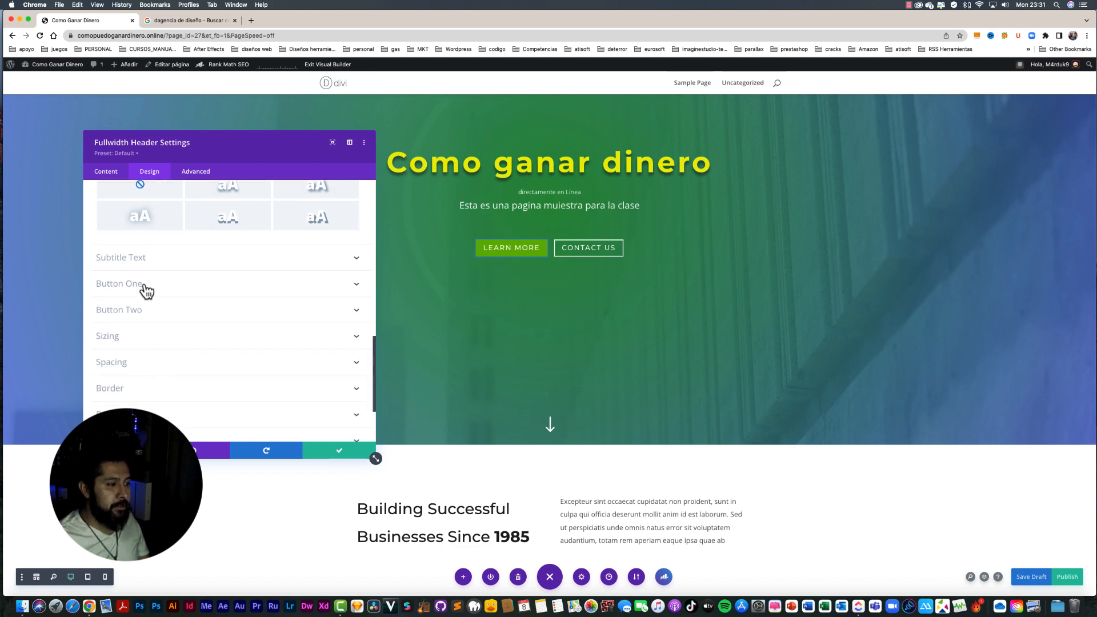
click(144, 285)
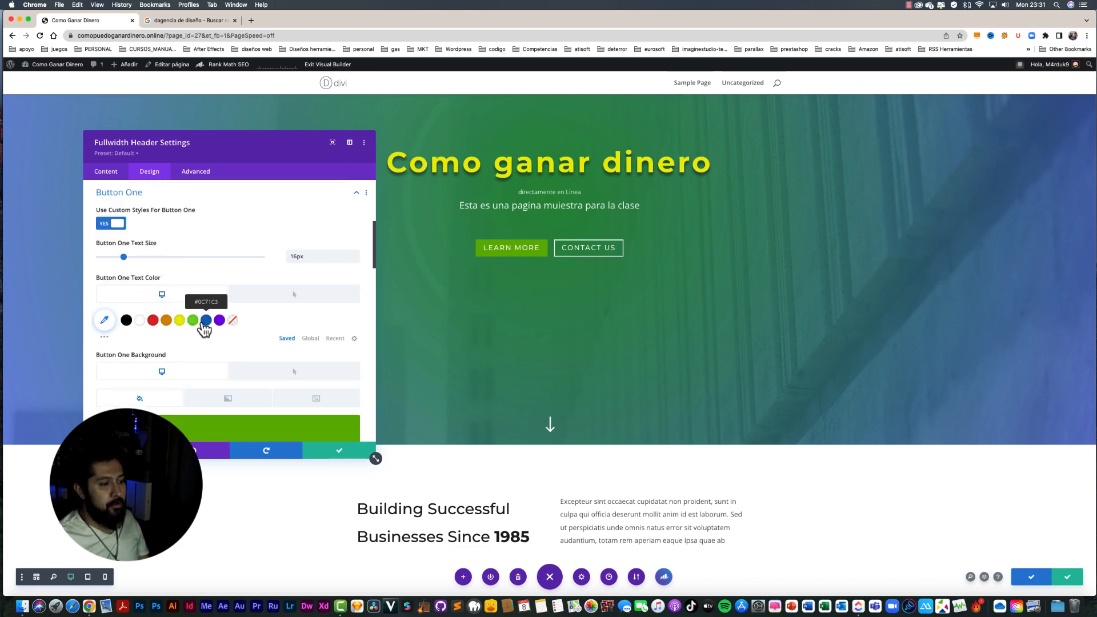
click(205, 322)
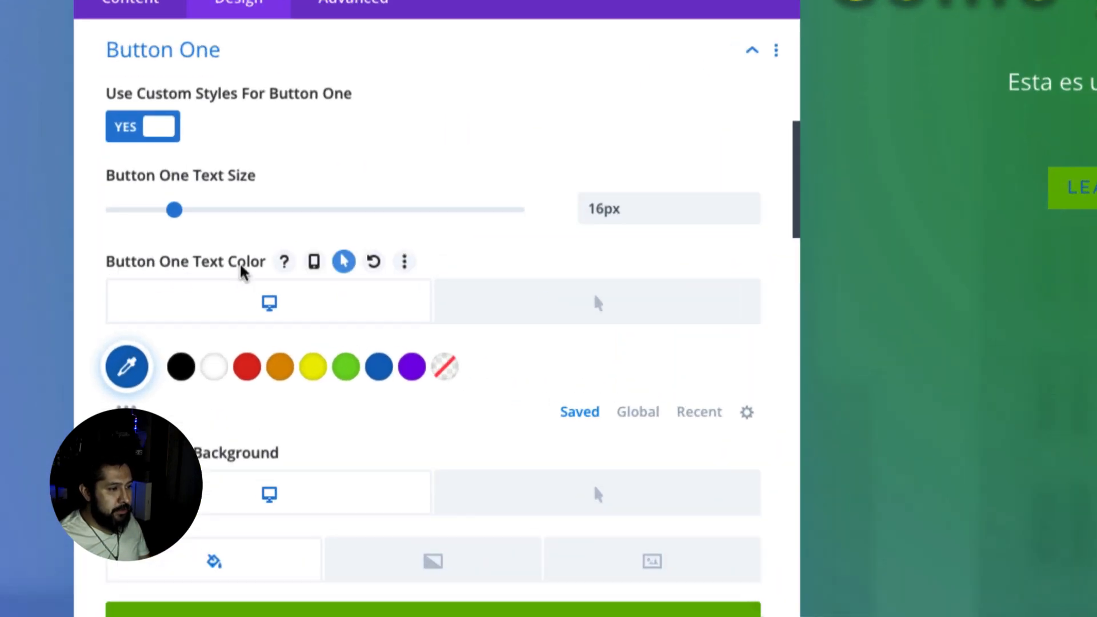
click(214, 375)
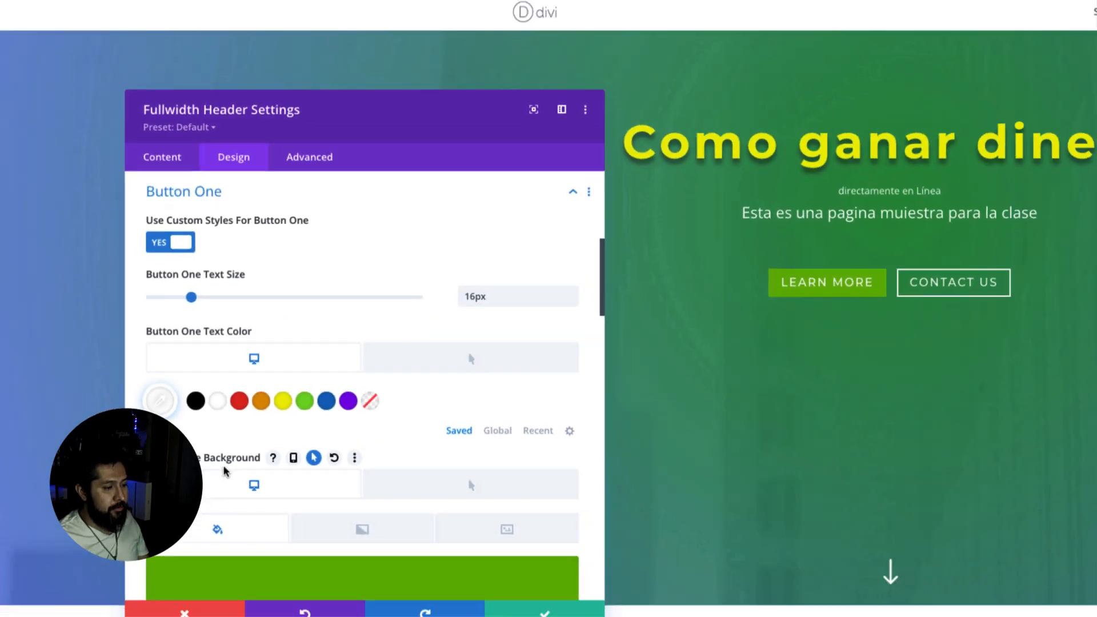
Step: Give Button One a blue #0C71C3 background and a 6px yellow border
scroll(278, 519, down, 5)
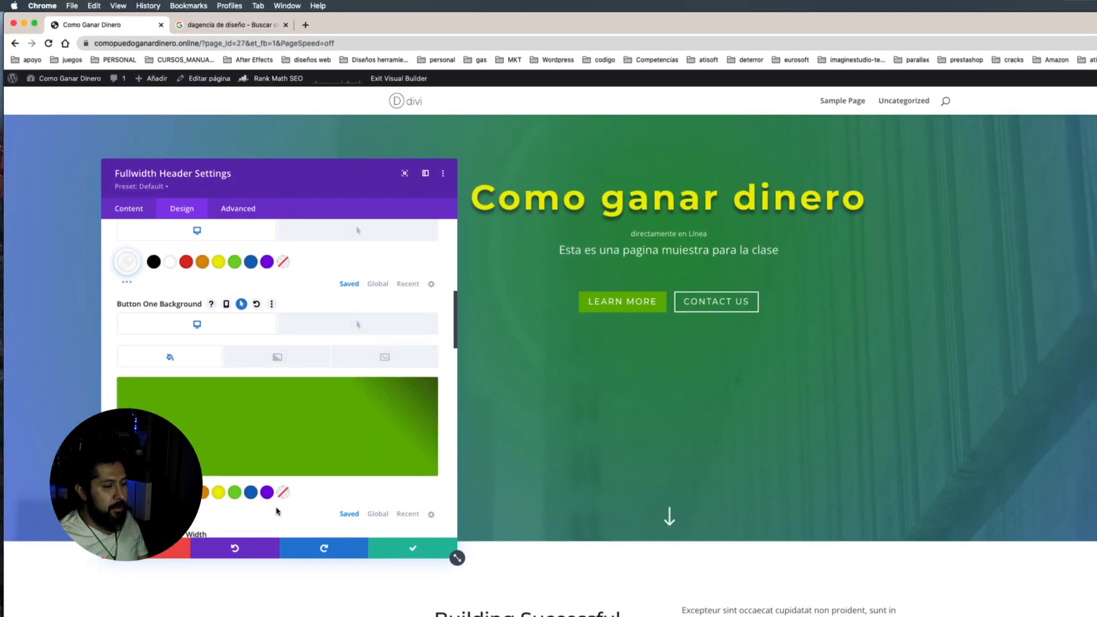
click(251, 488)
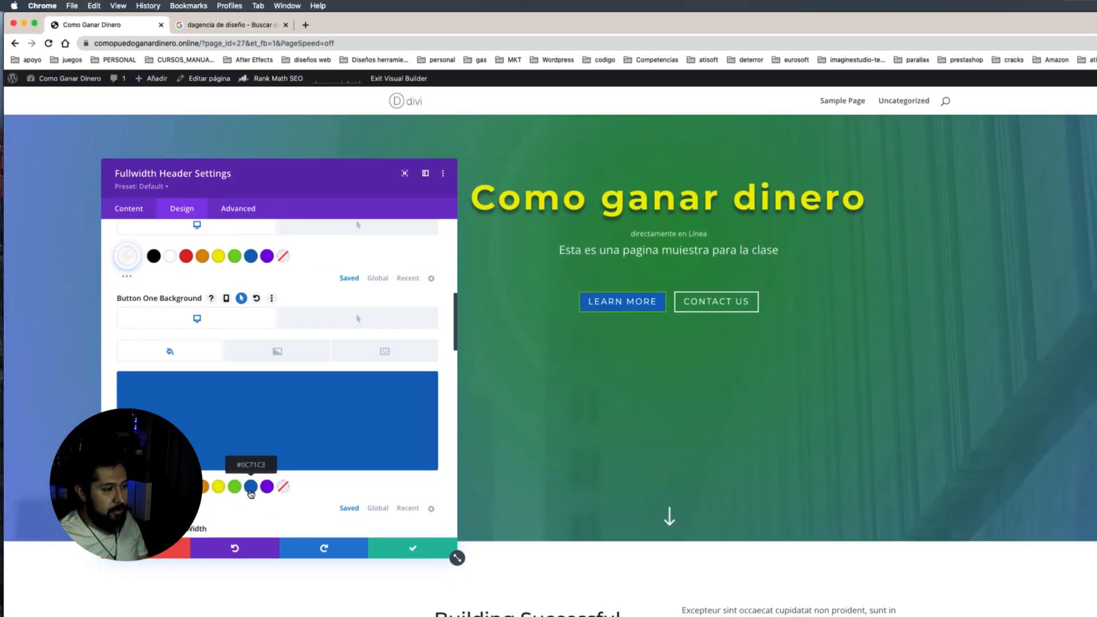
scroll(277, 446, down, 3)
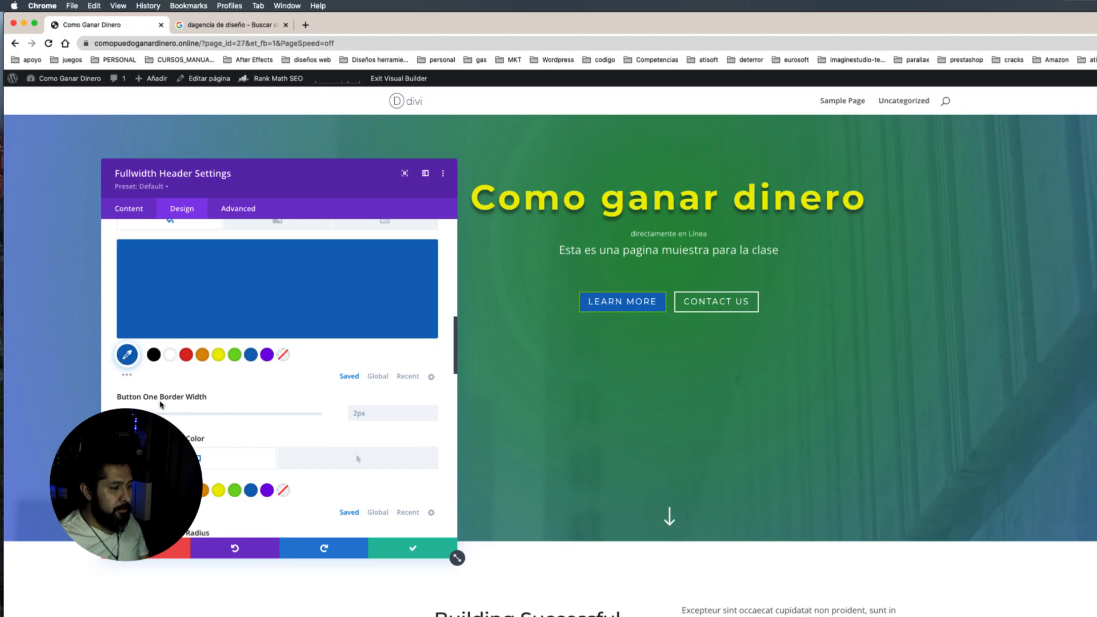
drag(126, 413, 136, 413)
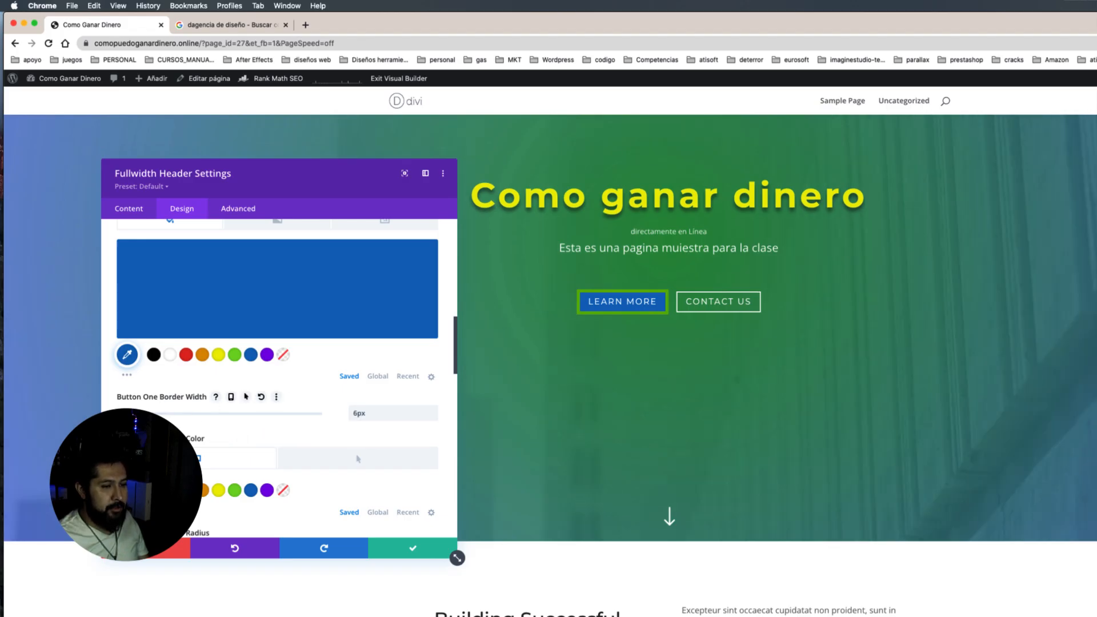
click(220, 491)
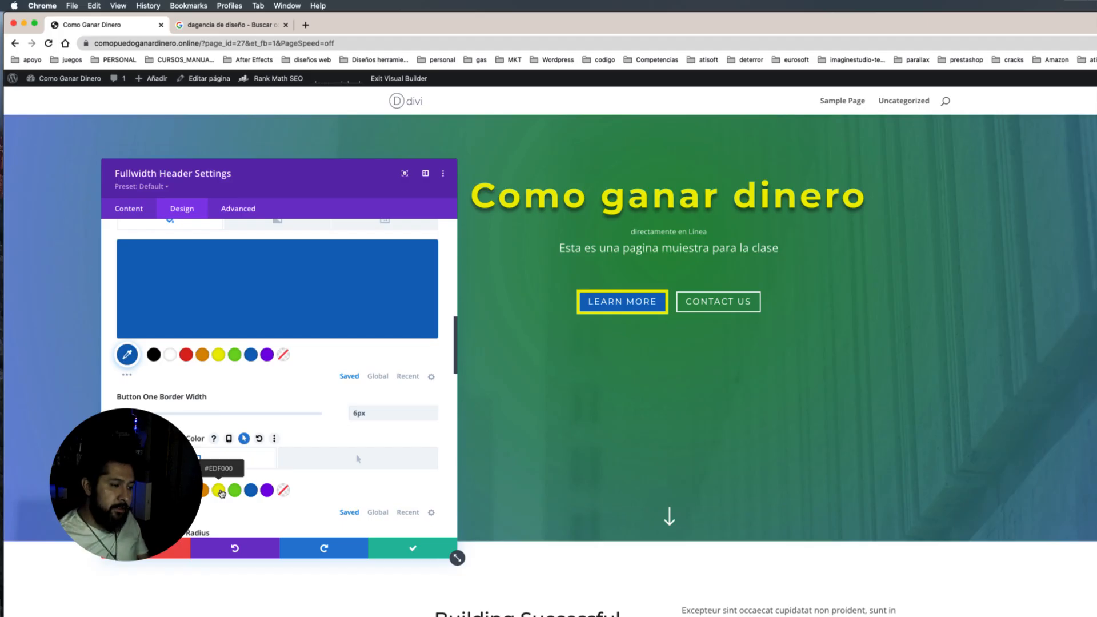
Step: Set Button One's hover background to purple and compare it with the desktop state
scroll(246, 320, up, 3)
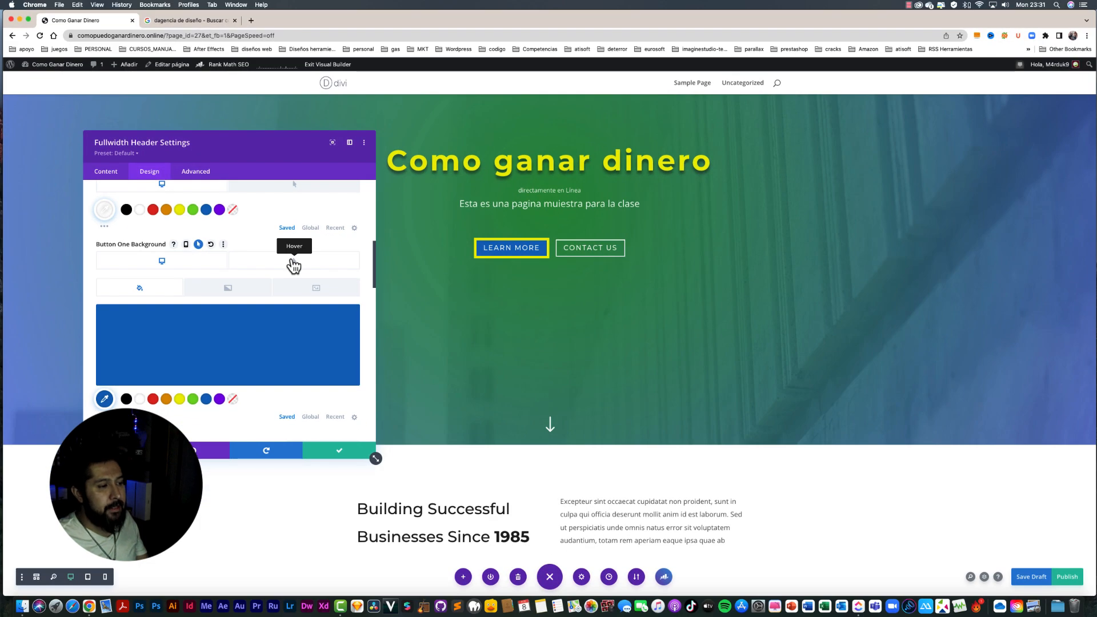
click(297, 267)
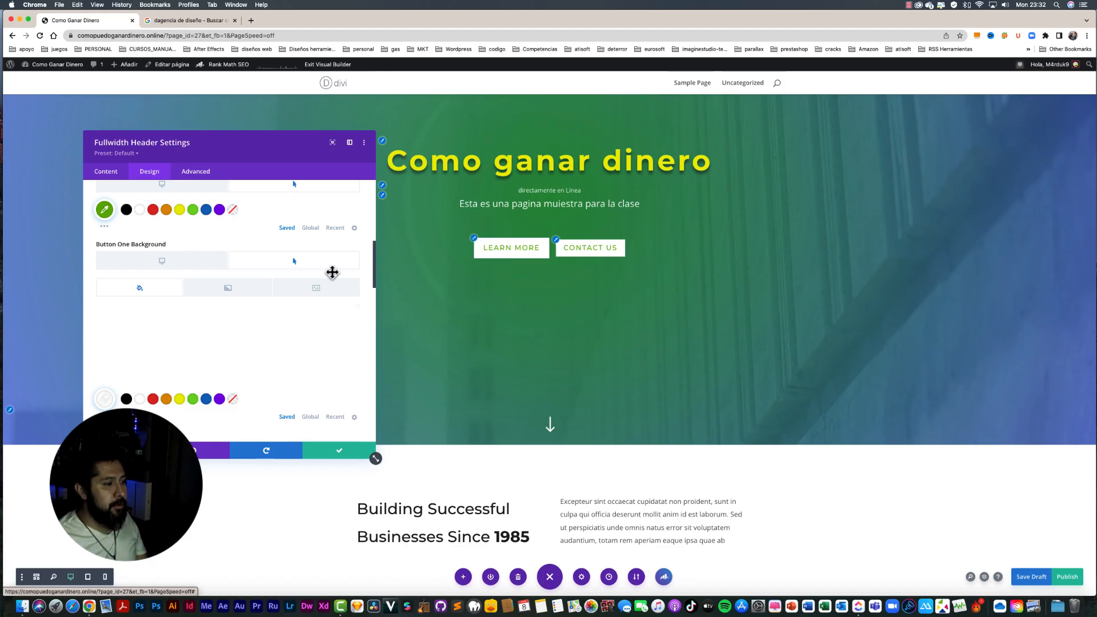
click(219, 399)
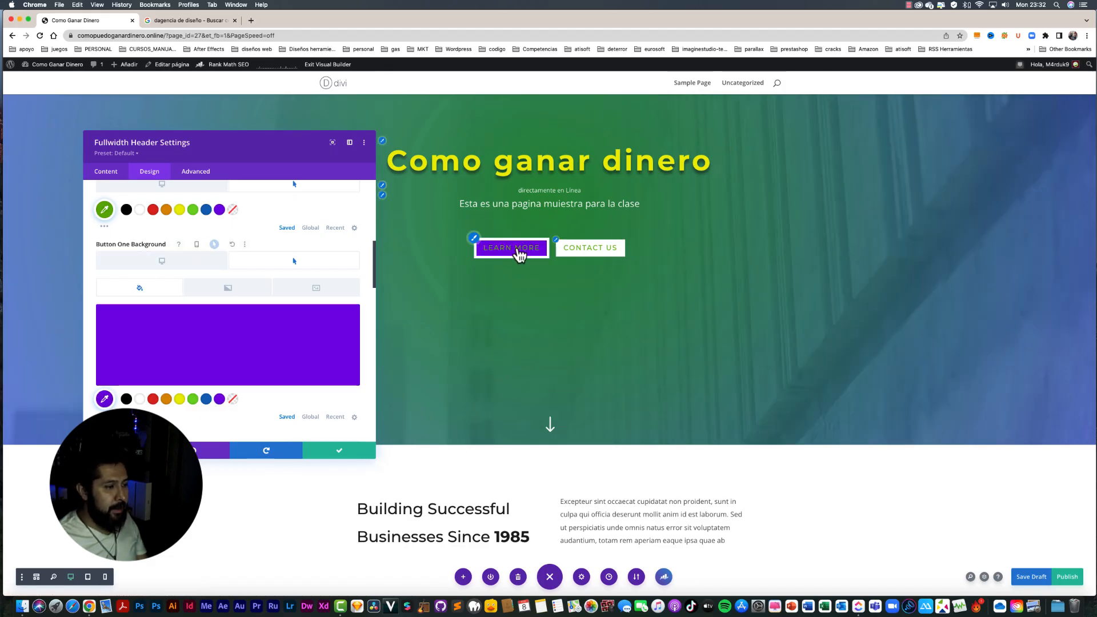
click(181, 273)
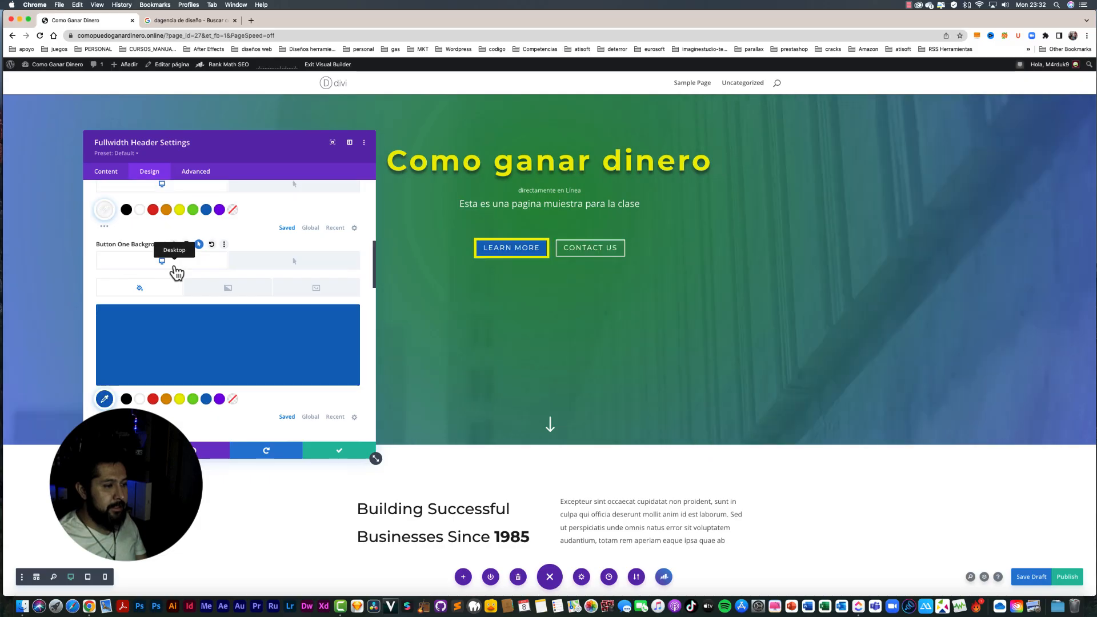
click(292, 268)
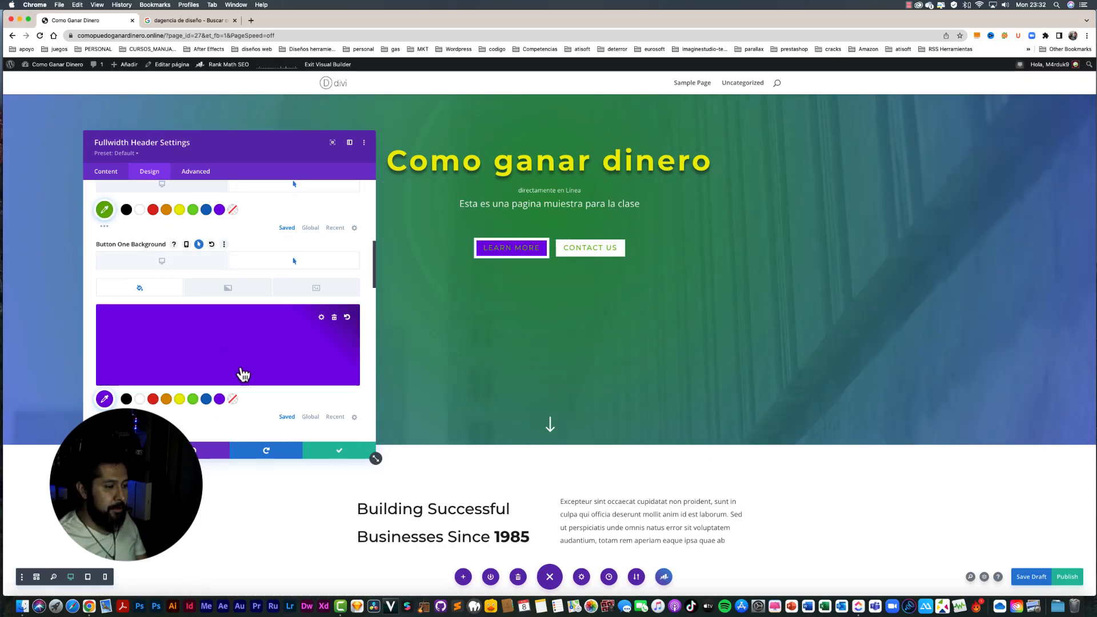
Step: Try the lower-right offset box shadow on Button One, and settle on the soft shadow preset that surrounds the button
scroll(240, 372, down, 5)
scroll(241, 366, down, 5)
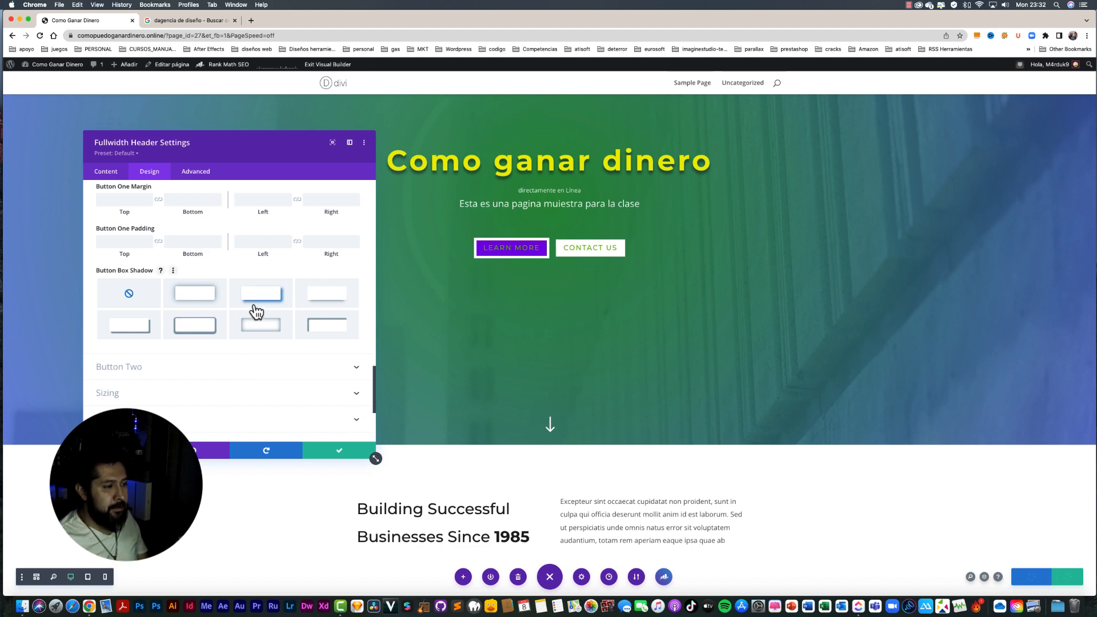
click(257, 312)
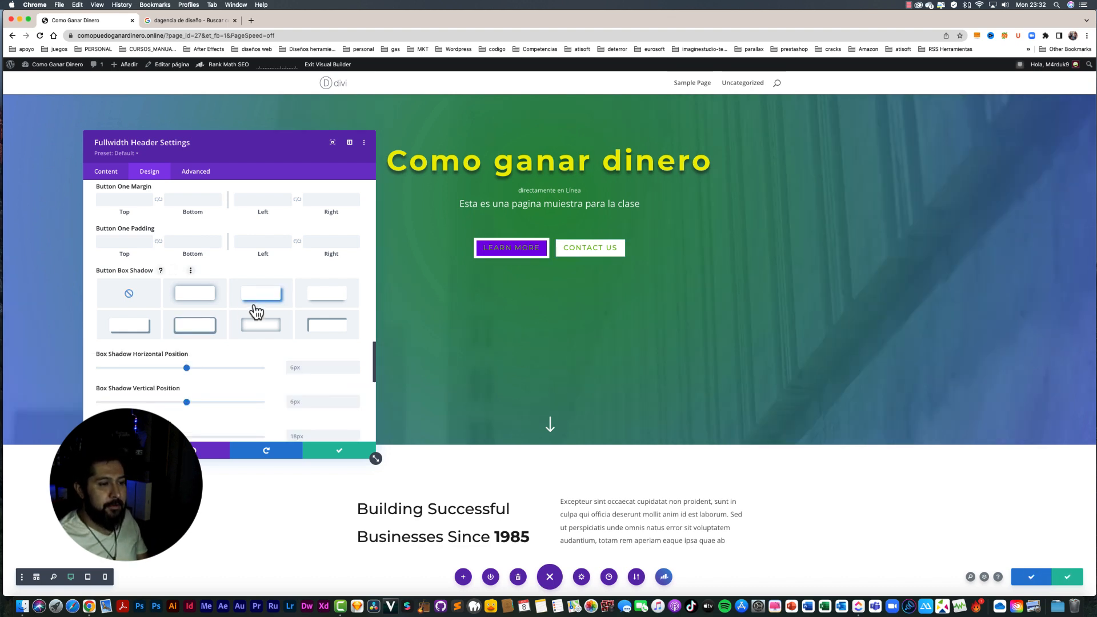
click(200, 308)
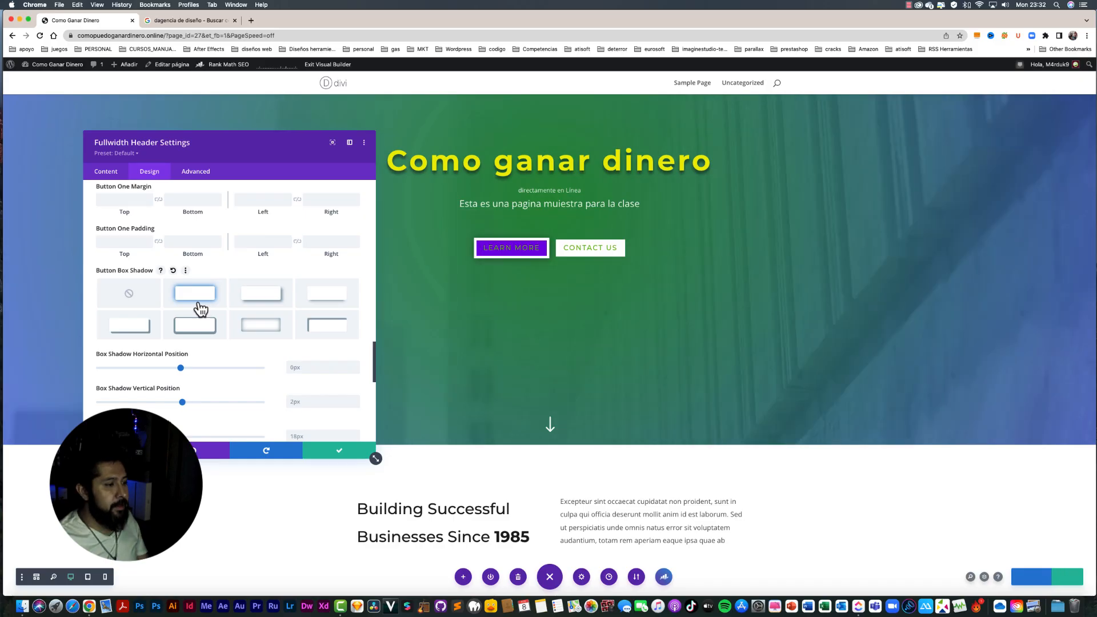
Step: Look over the header's Sizing options, try the Slide and Fade animation styles, and set the header's animation style to Bounce
scroll(215, 366, down, 5)
scroll(214, 366, down, 2)
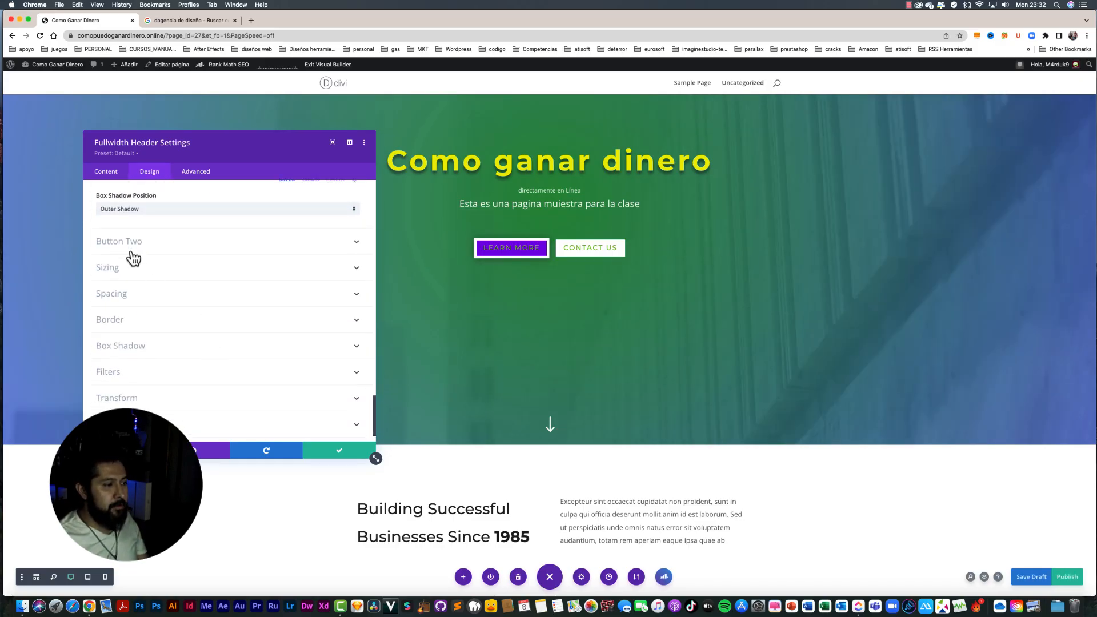
click(131, 279)
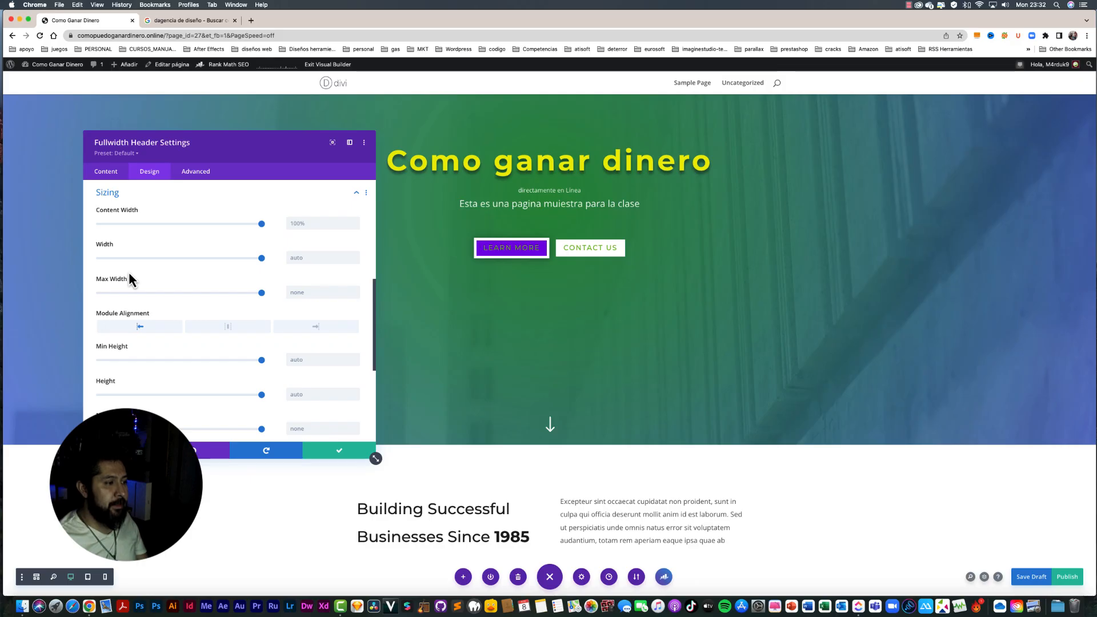
scroll(200, 366, down, 2)
scroll(199, 366, down, 2)
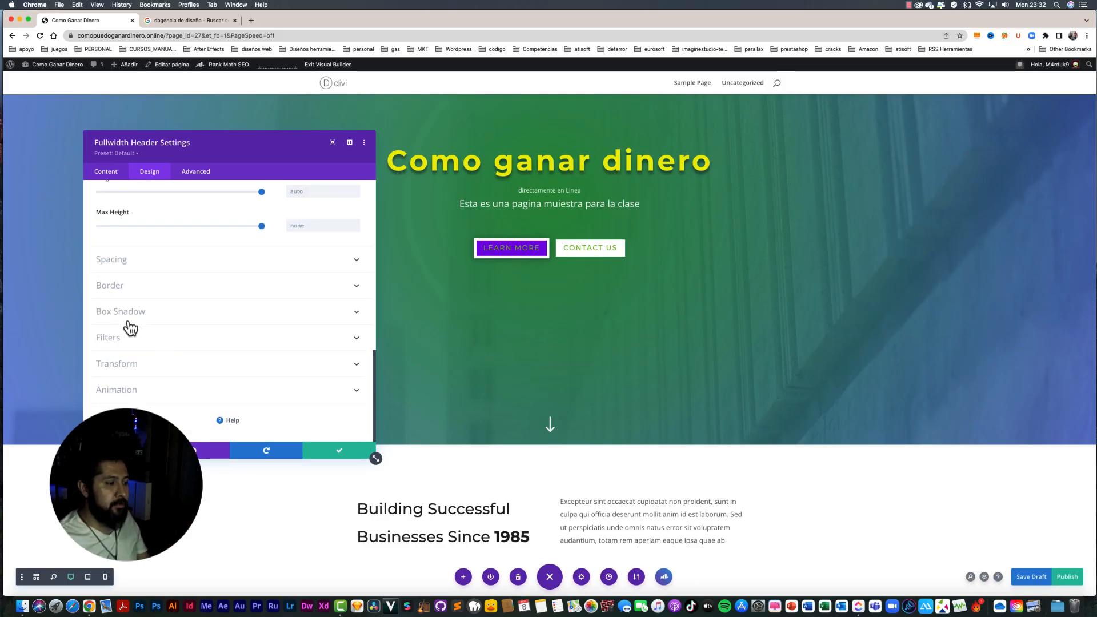
click(135, 389)
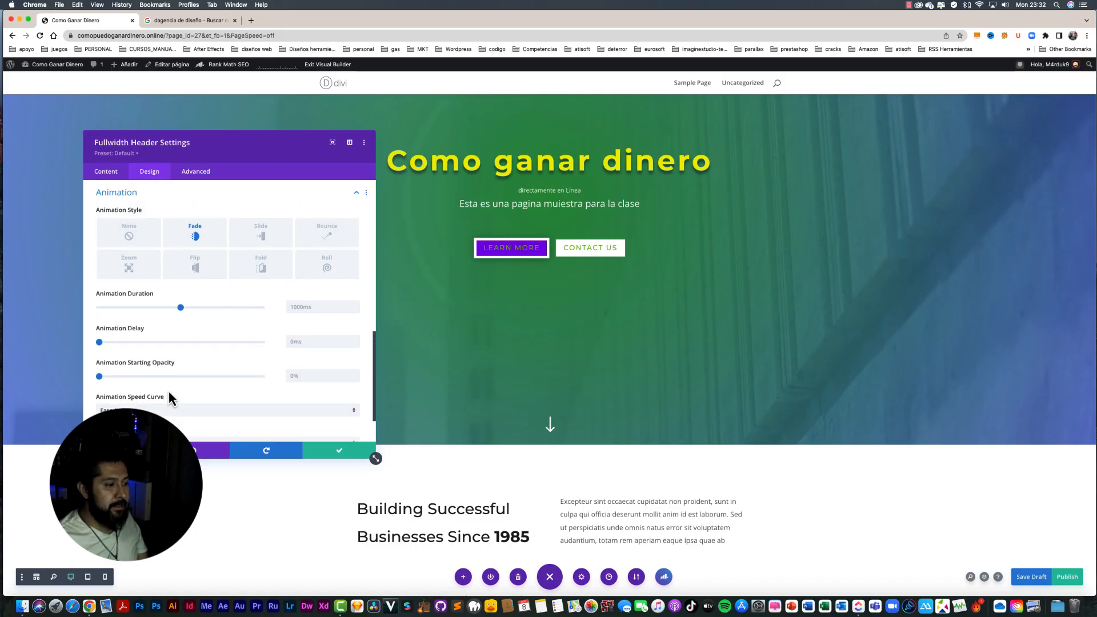
click(261, 236)
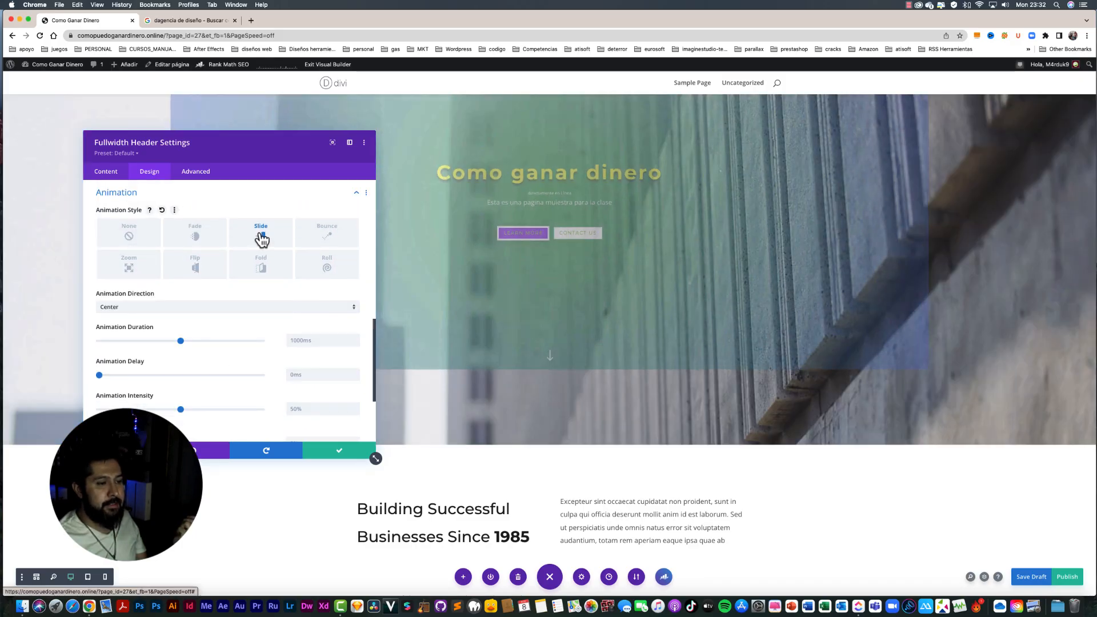
click(207, 240)
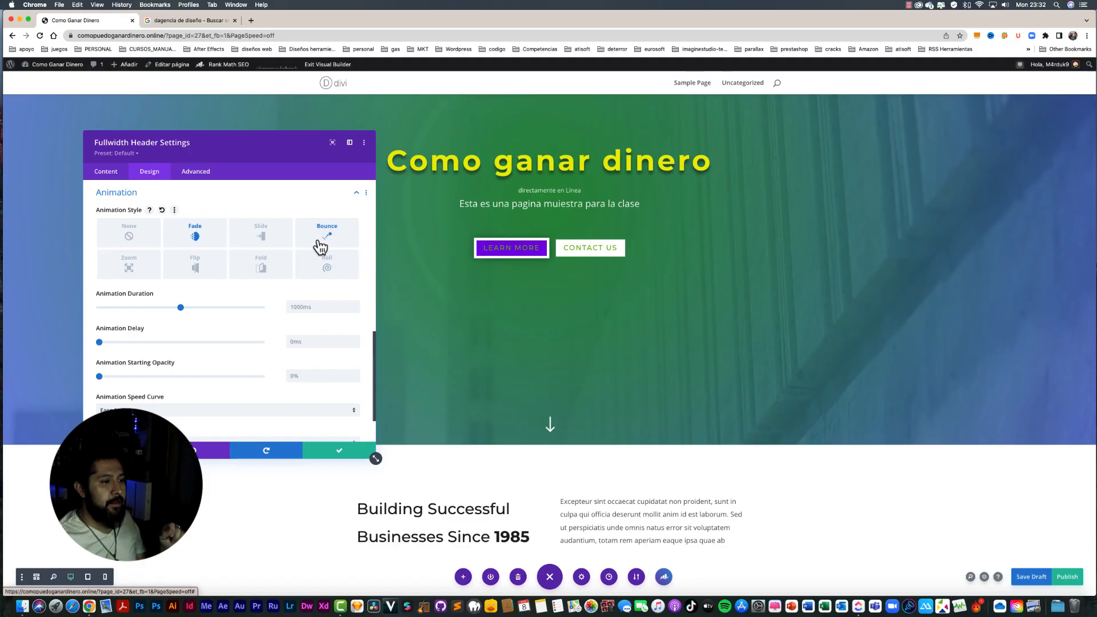
click(320, 246)
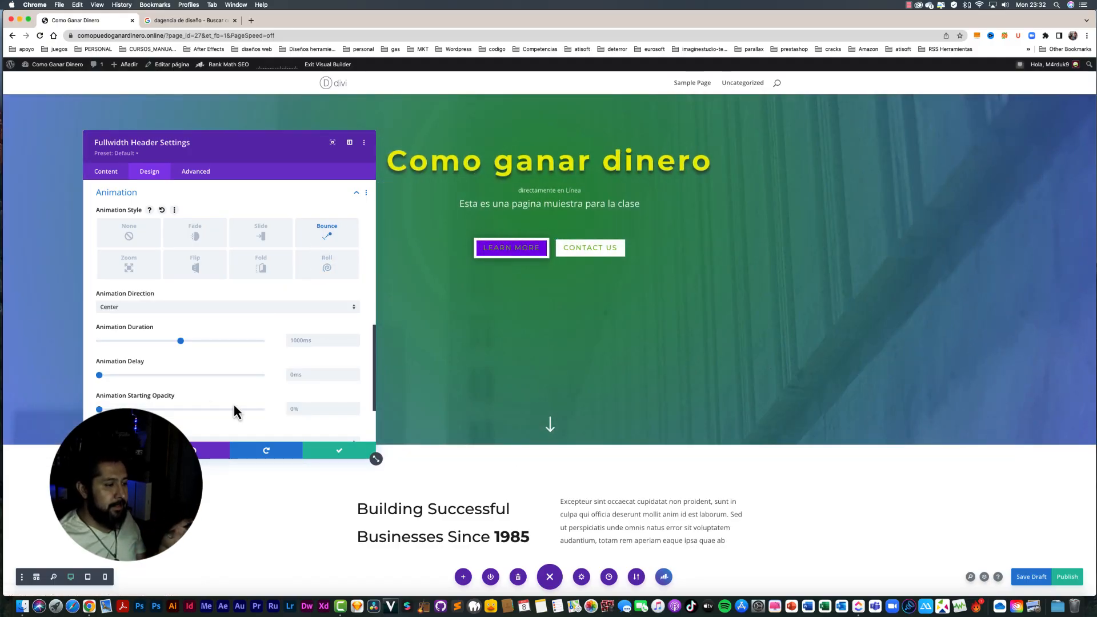
Step: Review the remaining header design options, save the header settings, and save the page as a draft
scroll(229, 349, down, 2)
scroll(233, 291, up, 15)
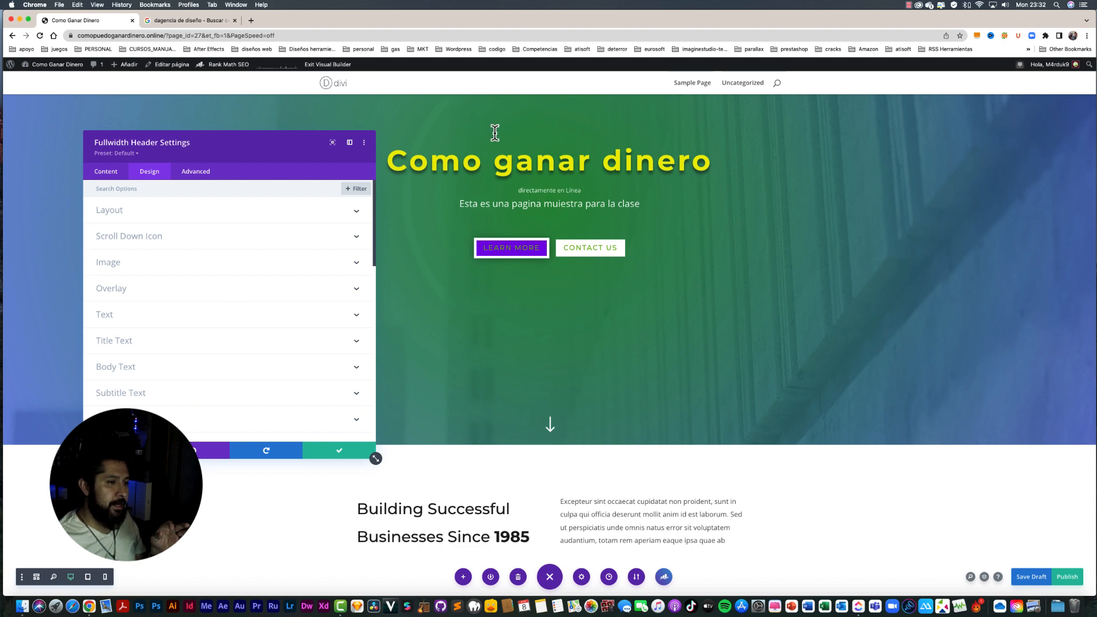
scroll(275, 349, down, 5)
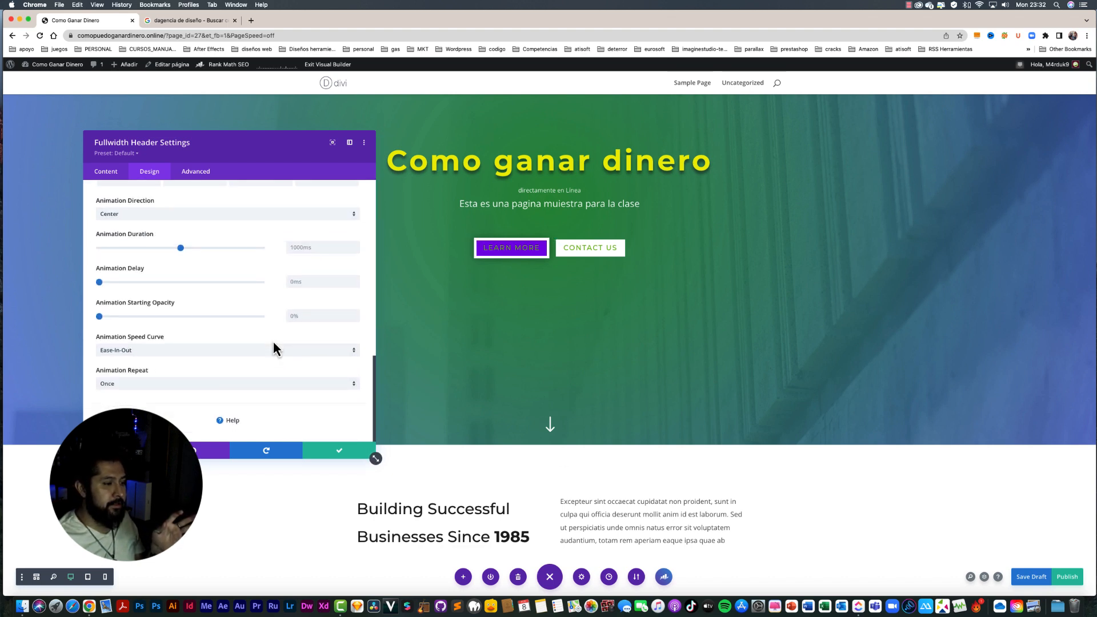
click(340, 452)
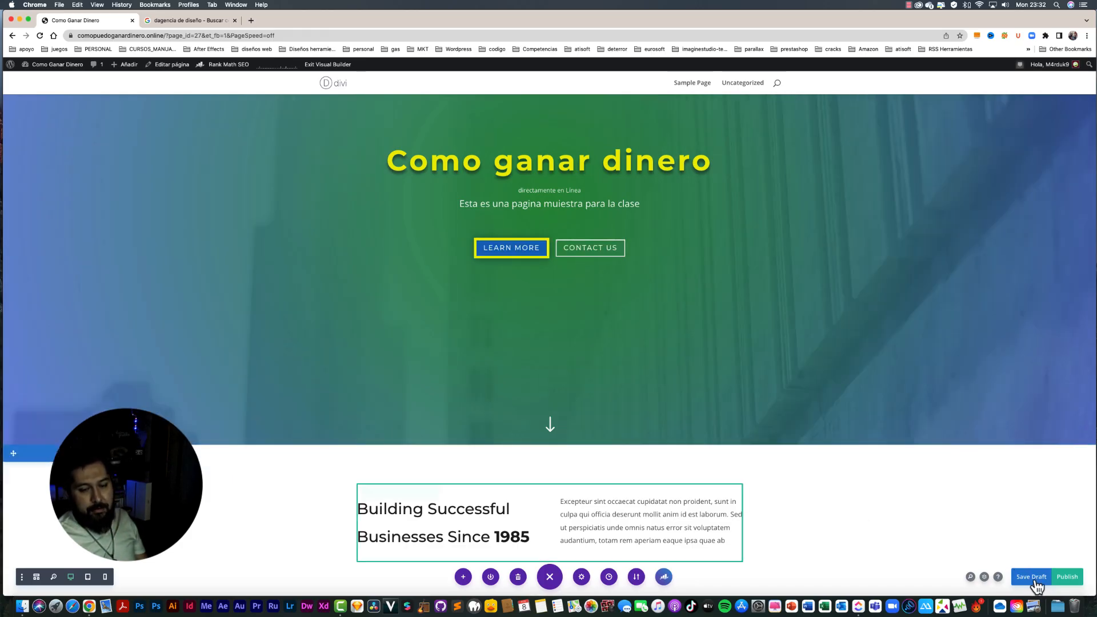
click(1032, 577)
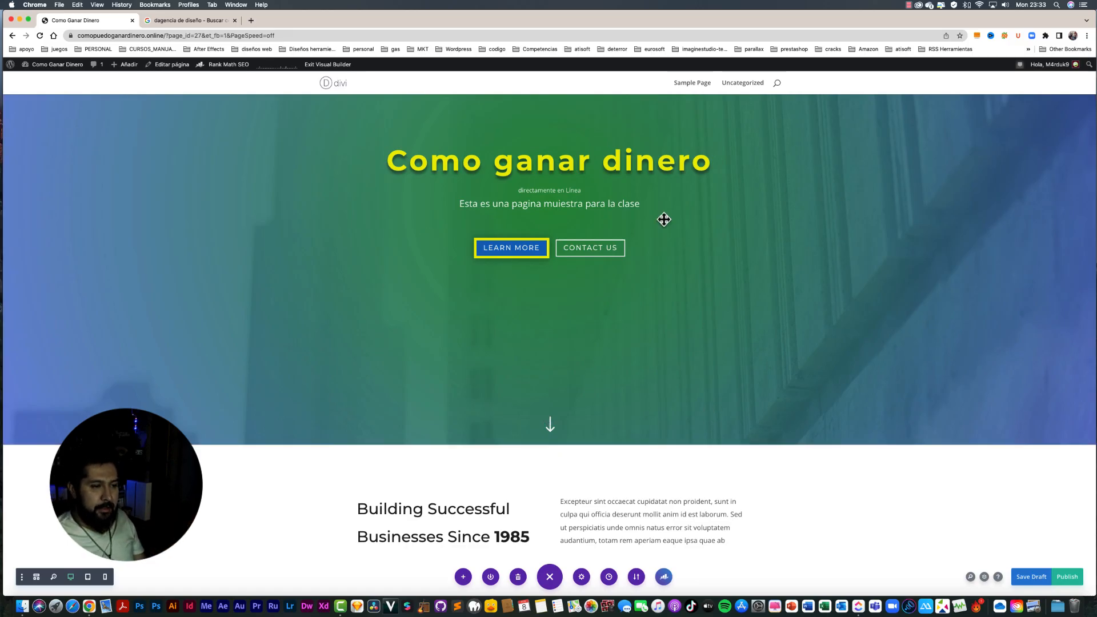
Step: Try green #7CDA24 and white as the background of the "Building Successful Businesses" section, and discard the section changes
scroll(579, 347, down, 3)
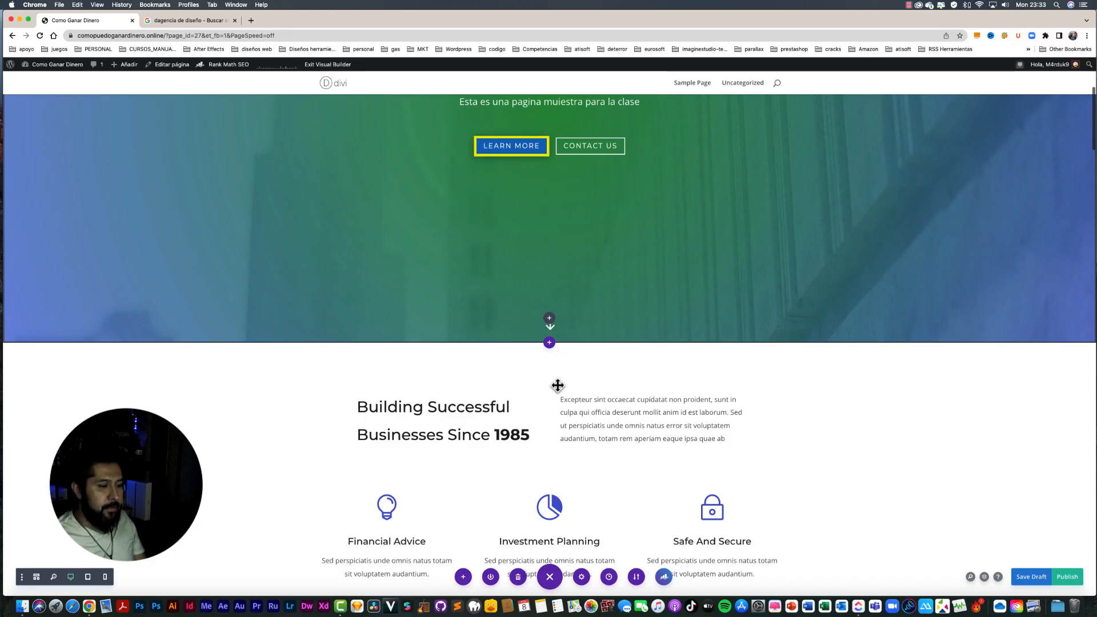
scroll(559, 384, down, 4)
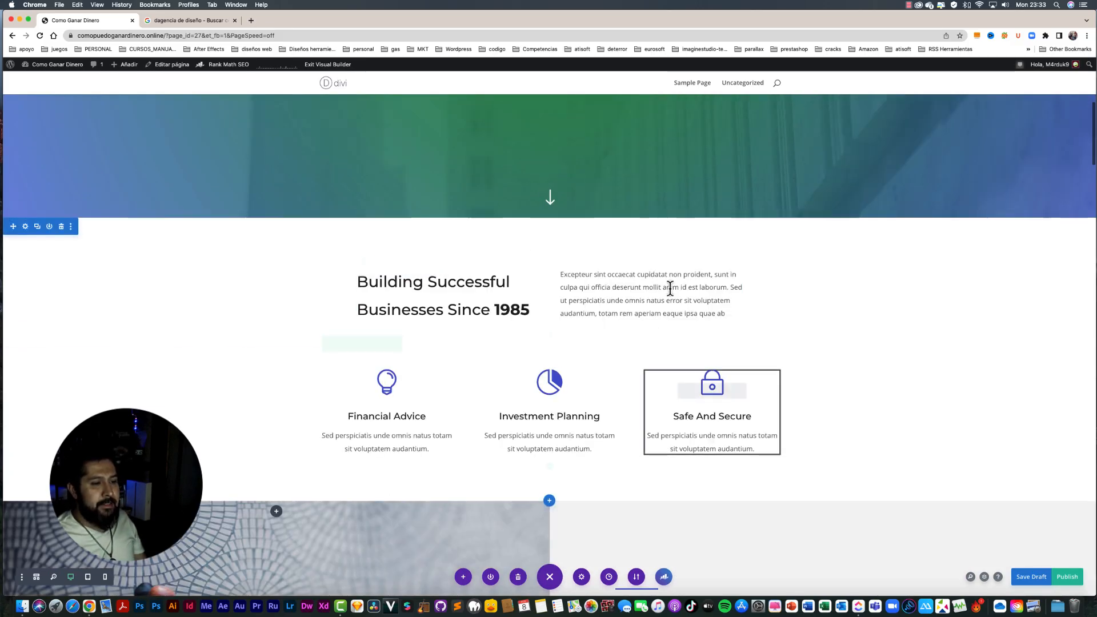
click(25, 227)
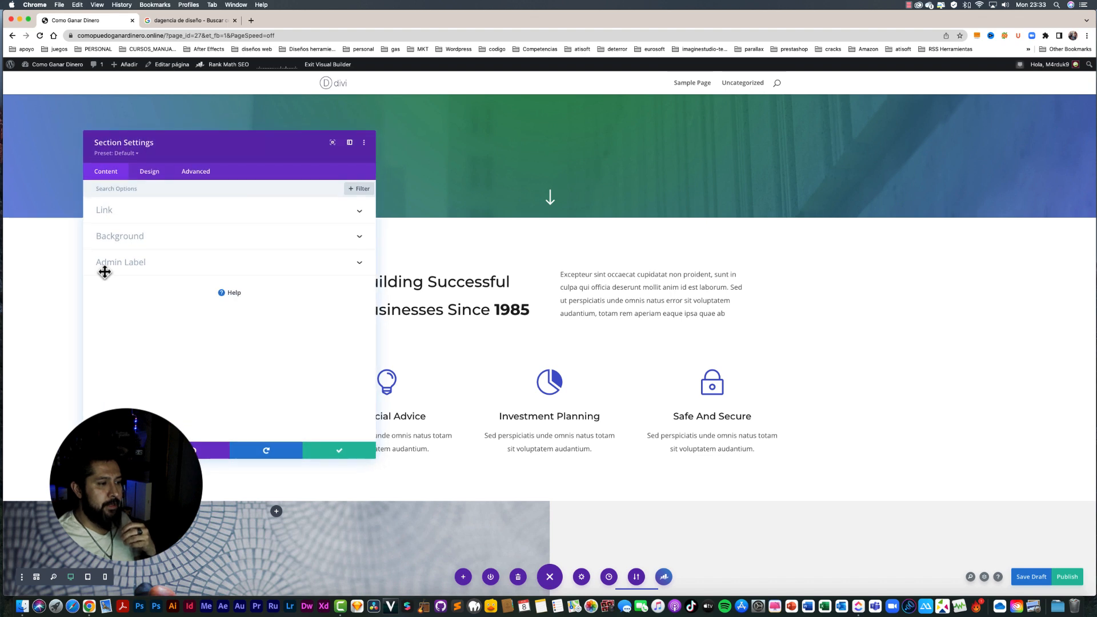
click(136, 238)
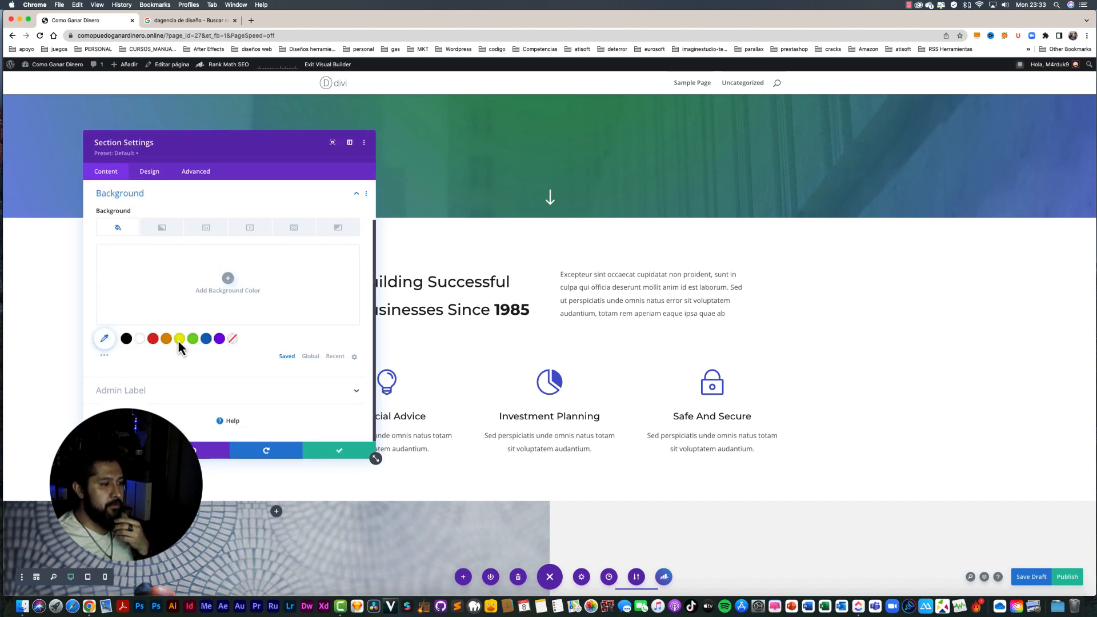
click(195, 345)
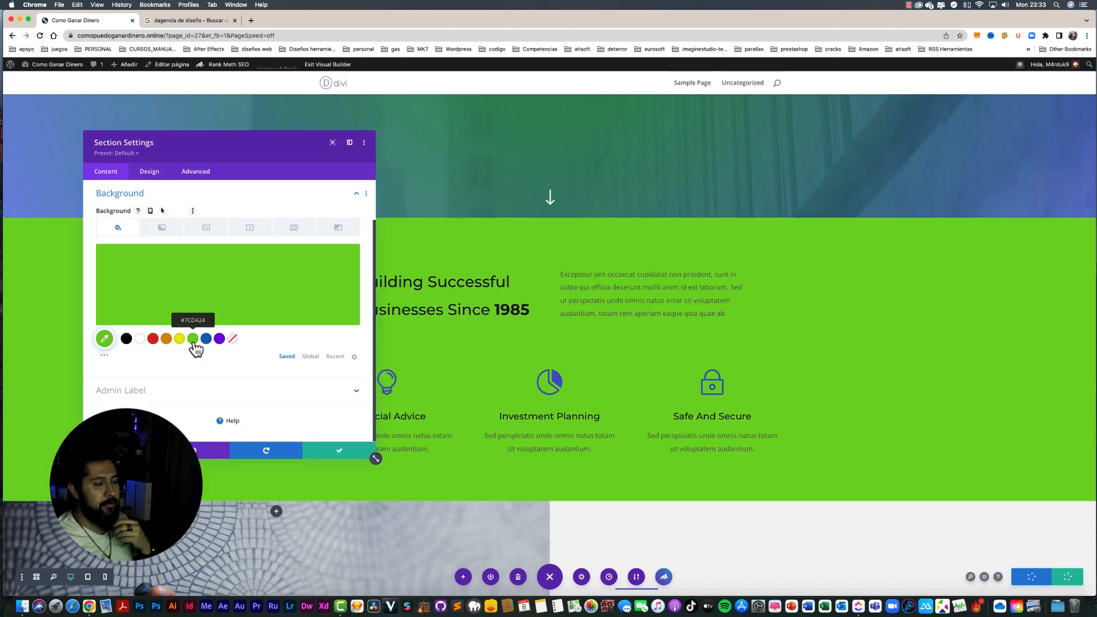
click(139, 339)
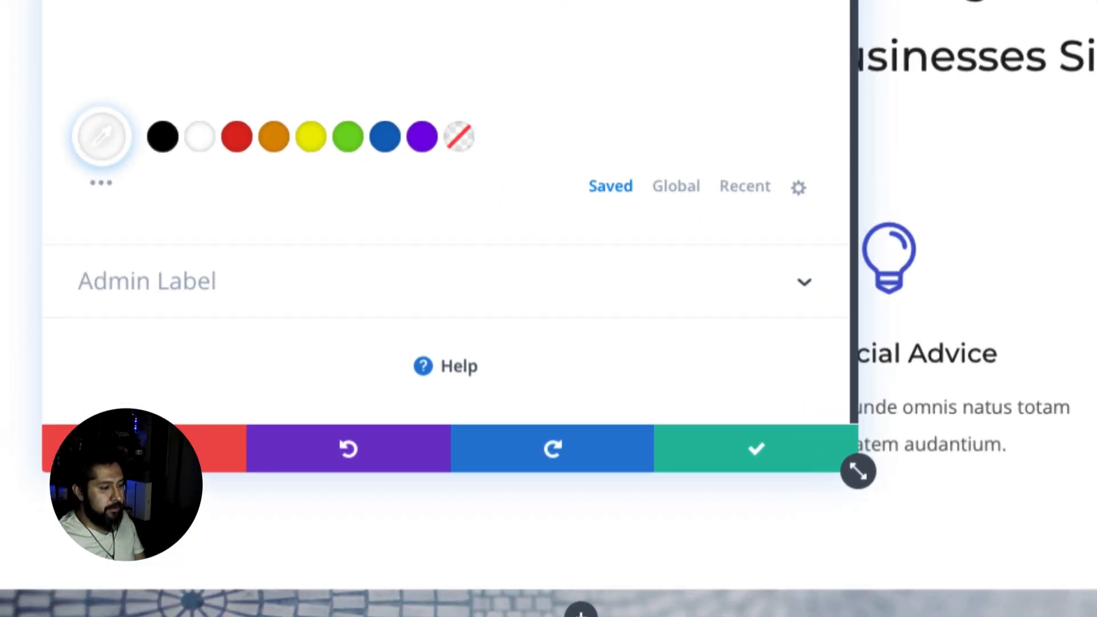
click(144, 449)
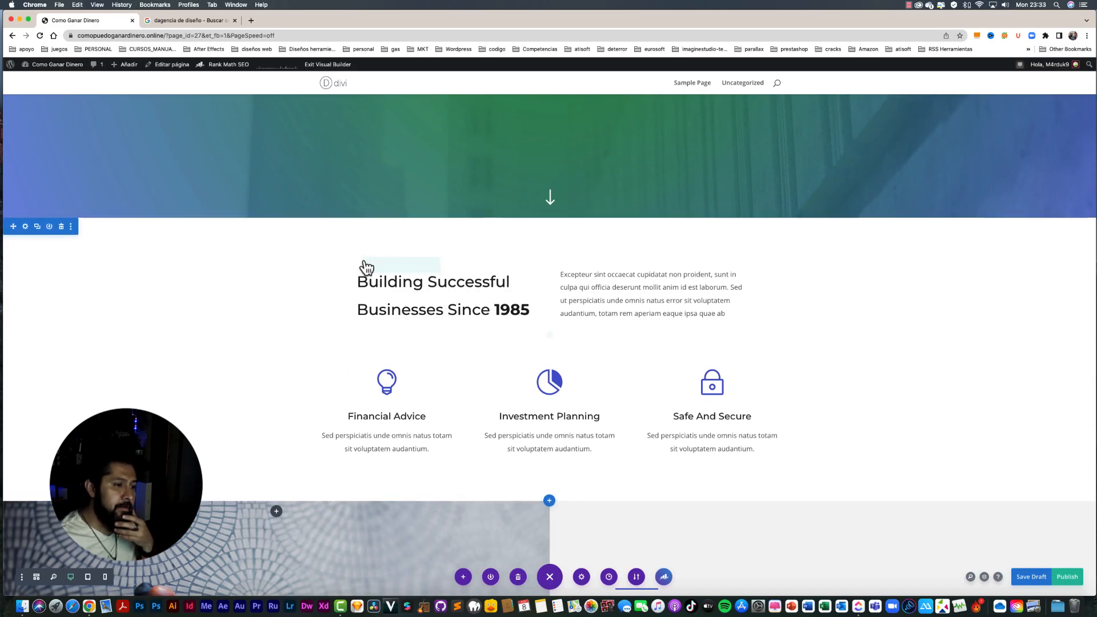
Step: Change the "Building Successful Businesses" row's layout to three equal columns
mouse_move(376, 269)
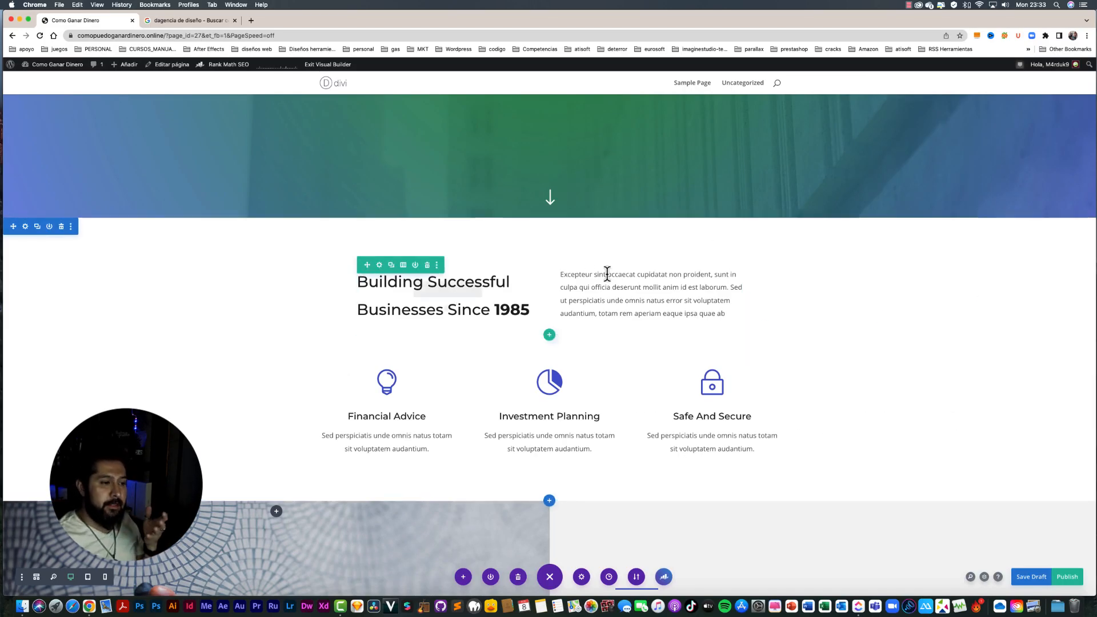
click(403, 266)
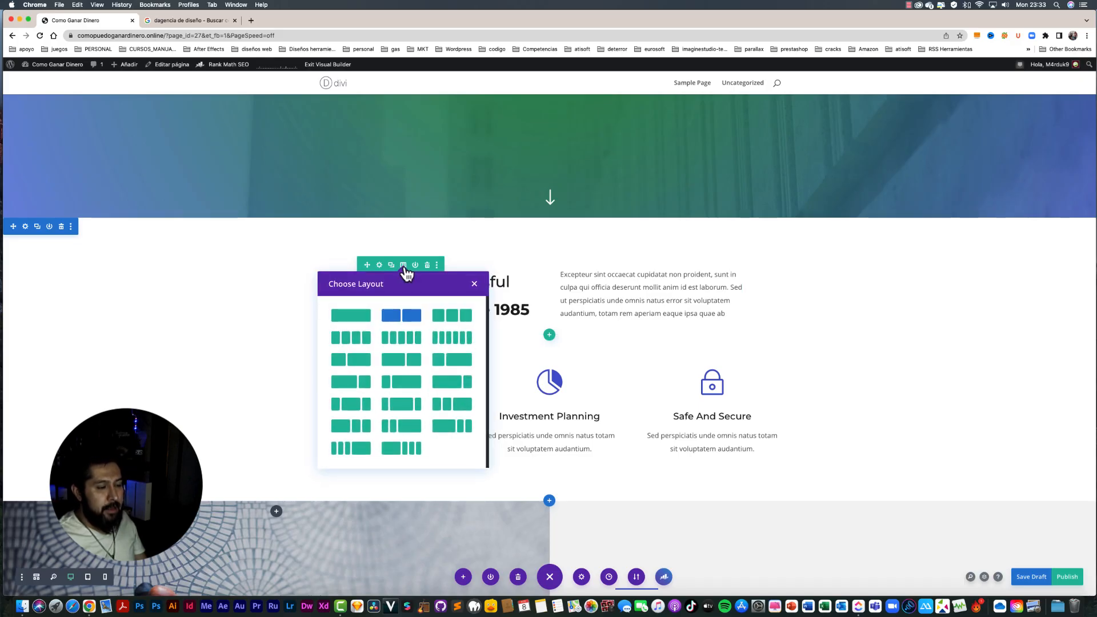
click(454, 317)
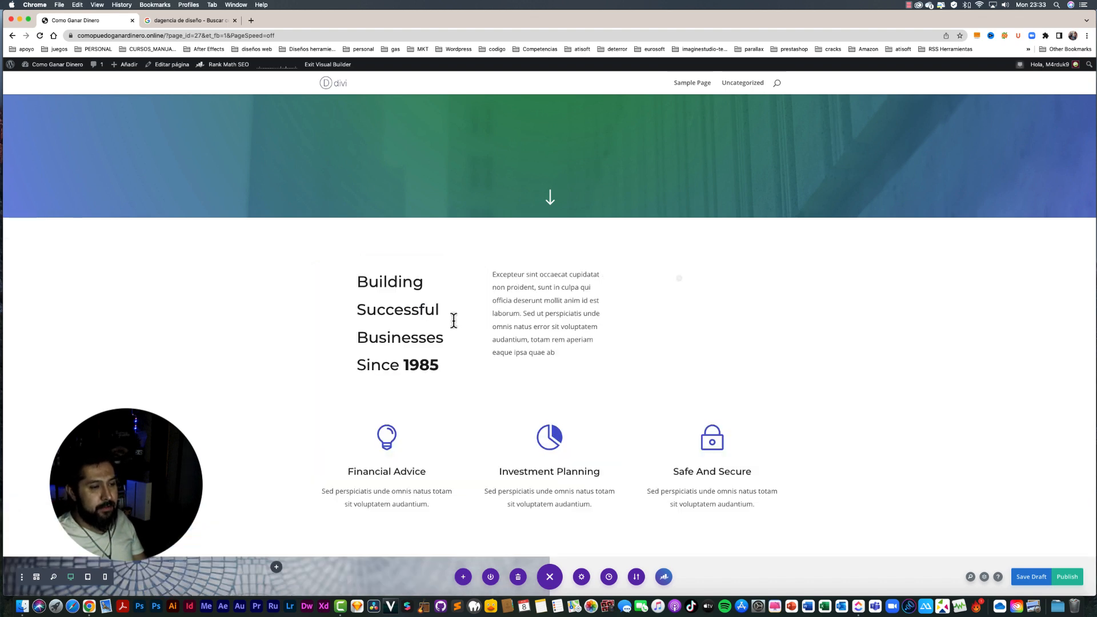
Step: Insert a Circle Counter module in the row's empty third column and give it a green #7CDA24 background
mouse_move(413, 294)
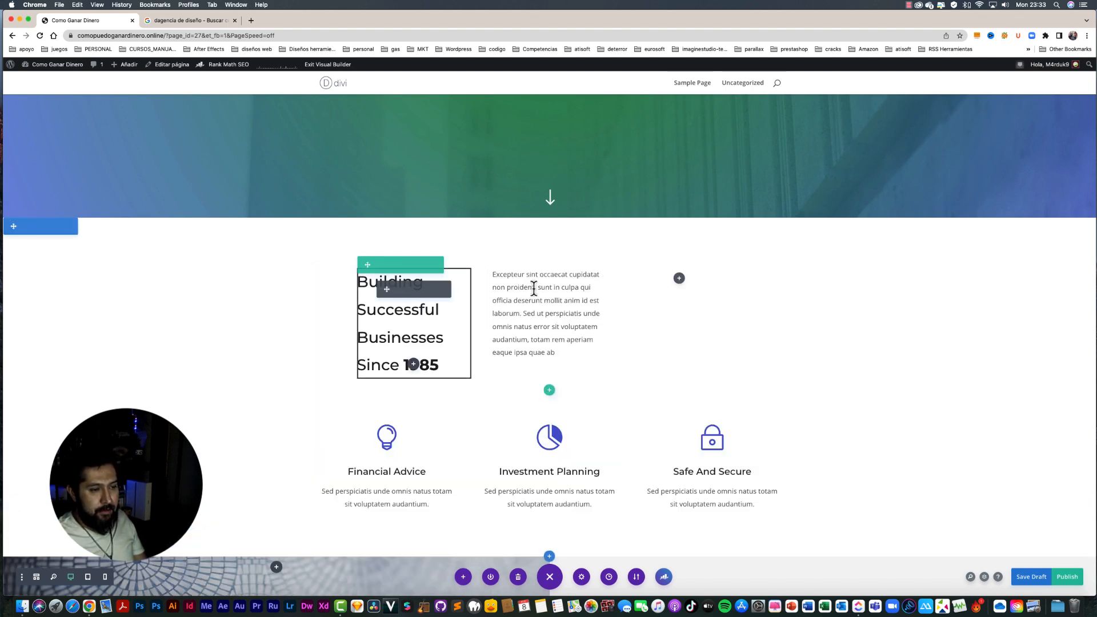
click(679, 279)
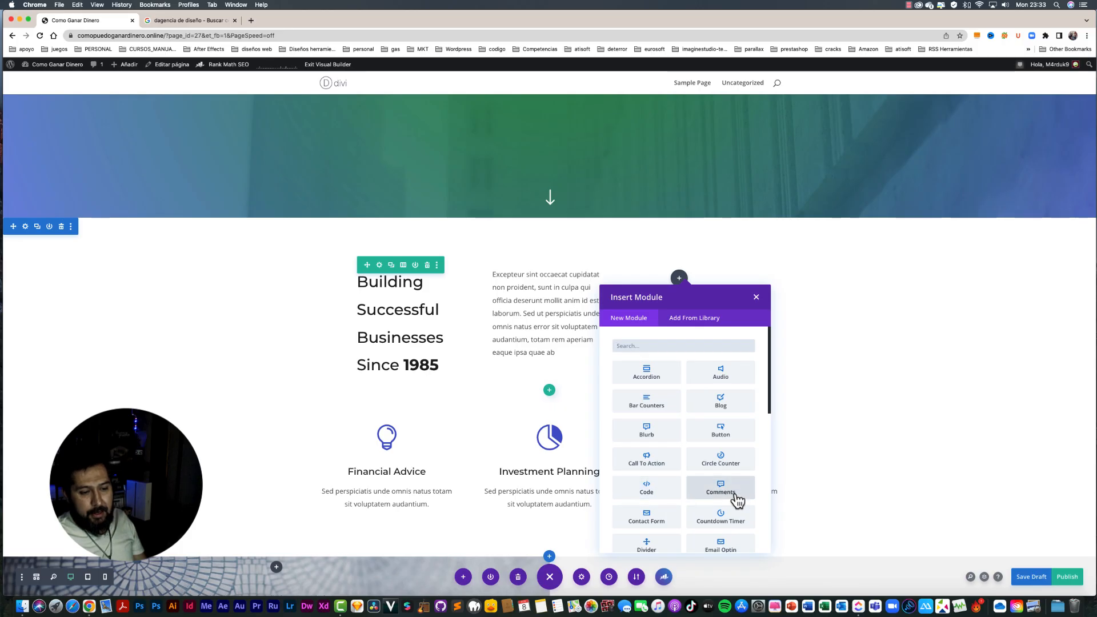
scroll(736, 499, down, 2)
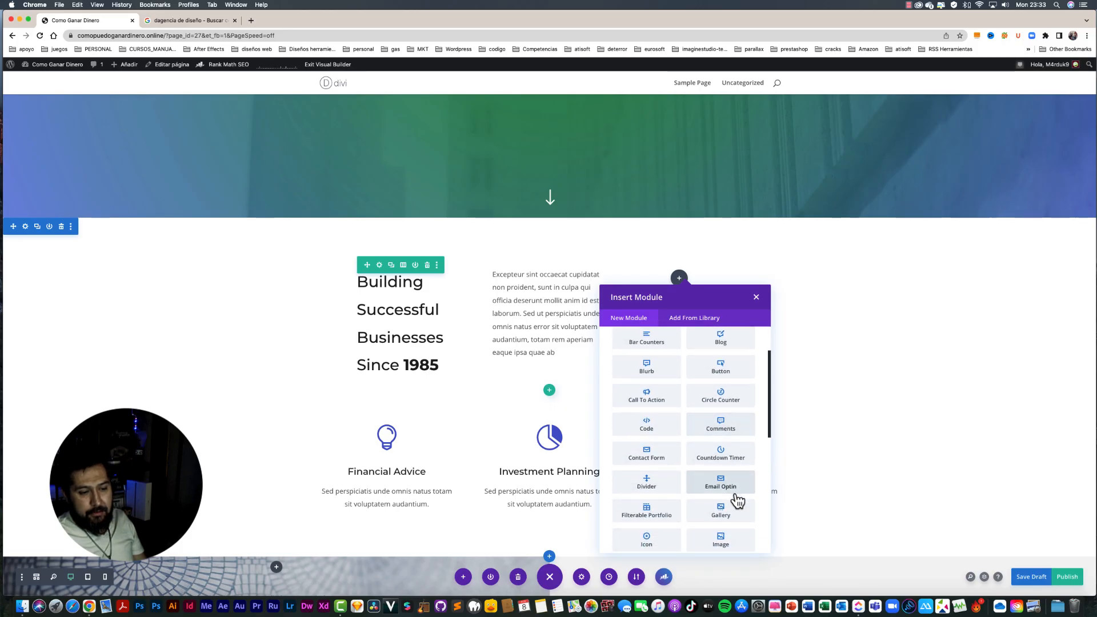
click(721, 397)
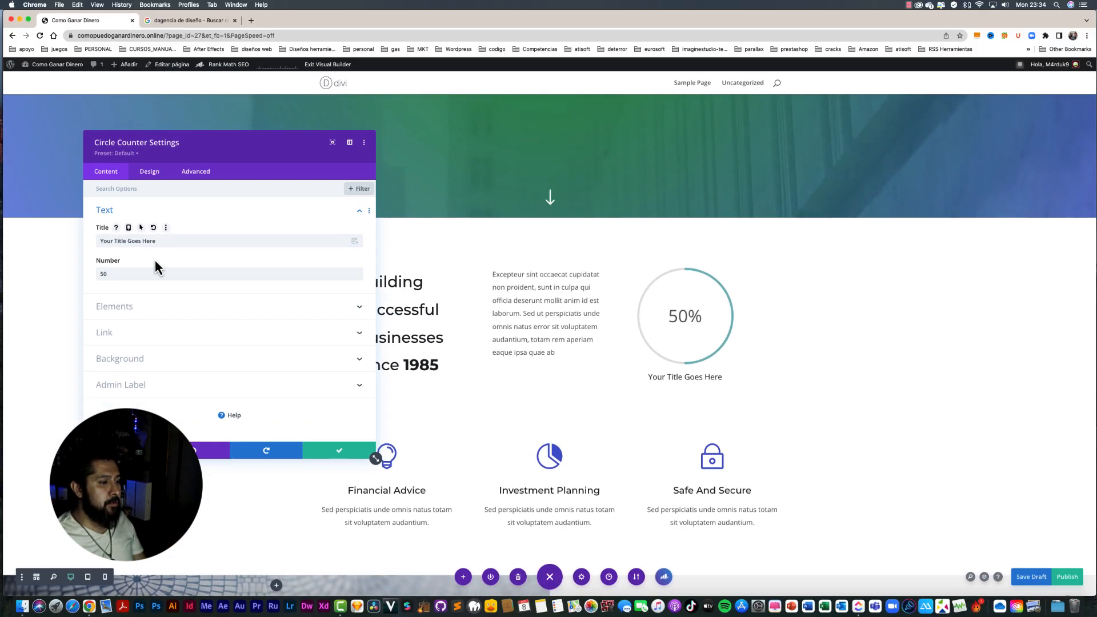
click(136, 360)
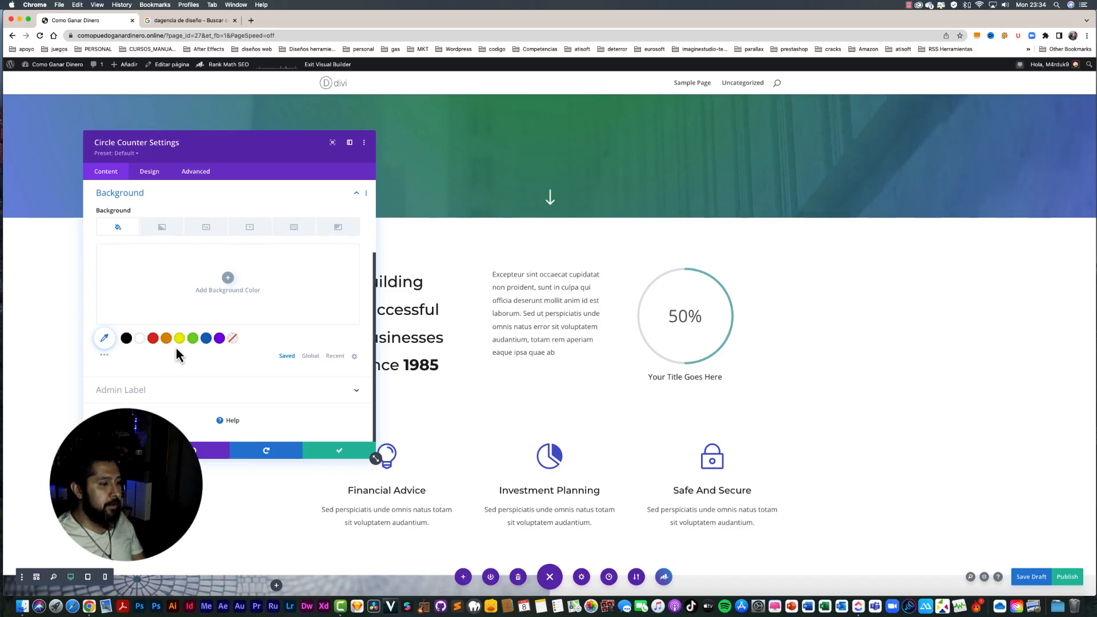
click(193, 338)
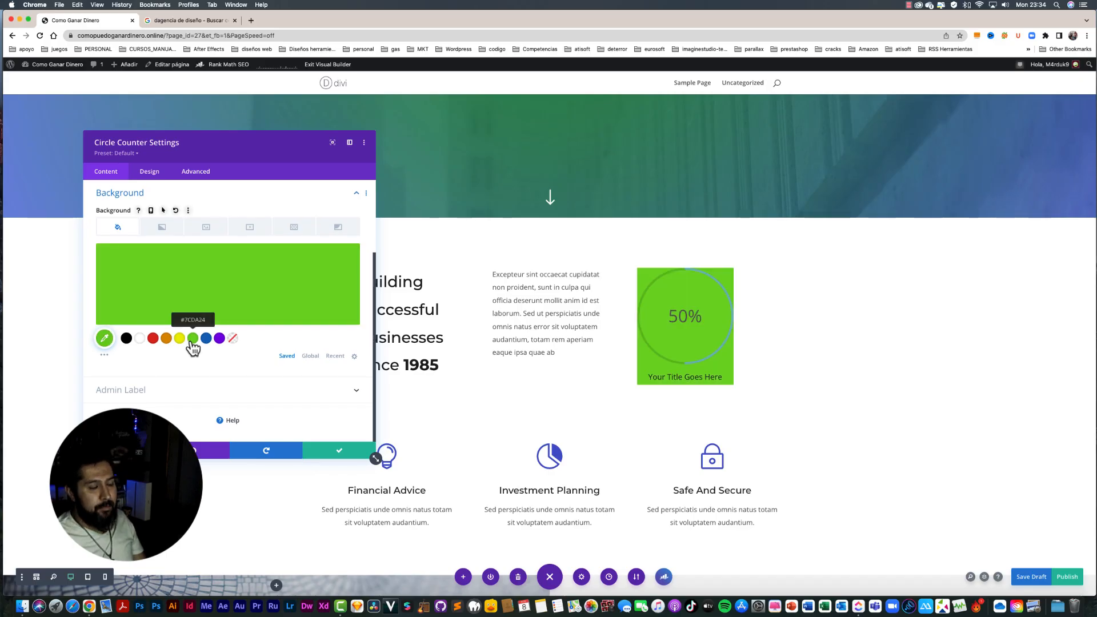
Step: Set the Circle Counter module's background to white and save the module settings
click(140, 340)
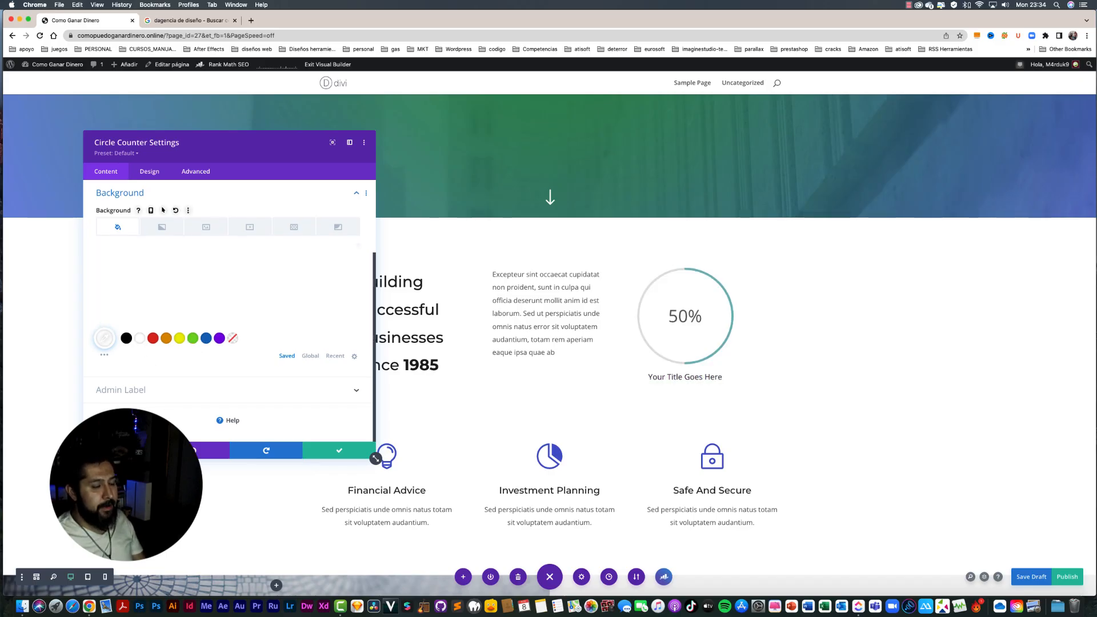
click(330, 455)
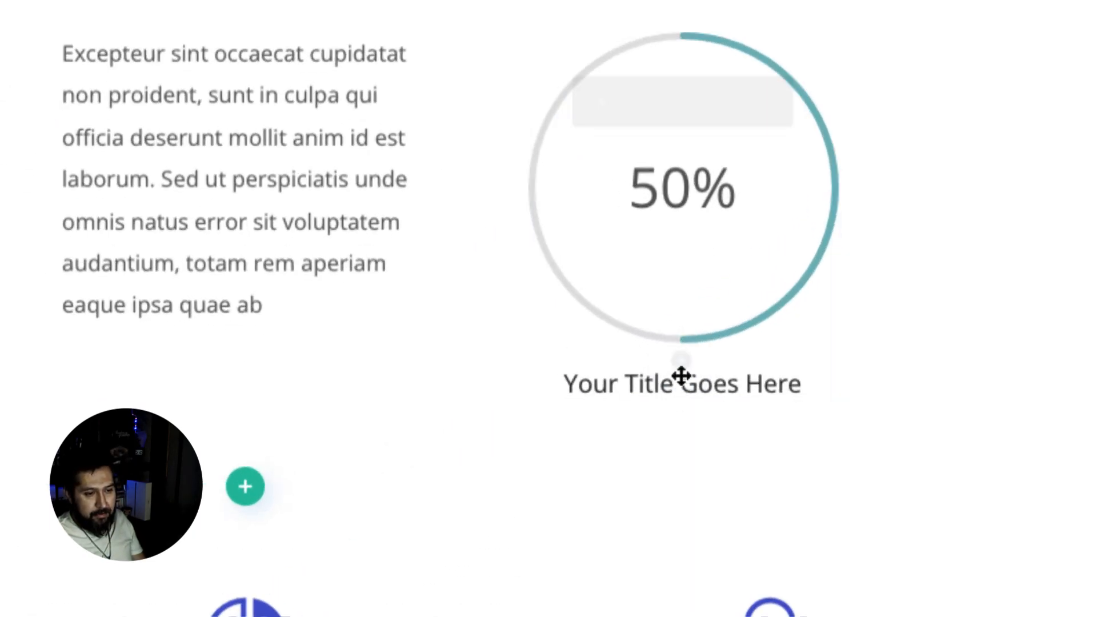
Step: Try an Image module with a blue background below the Circle Counter, and delete that Image module
click(681, 361)
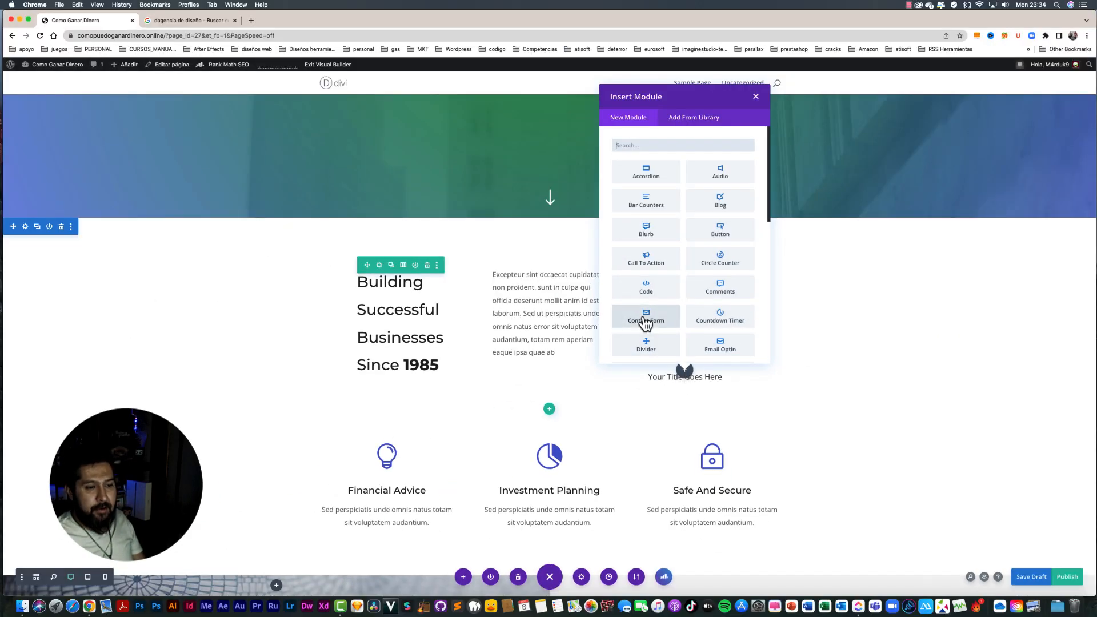
scroll(714, 337, down, 5)
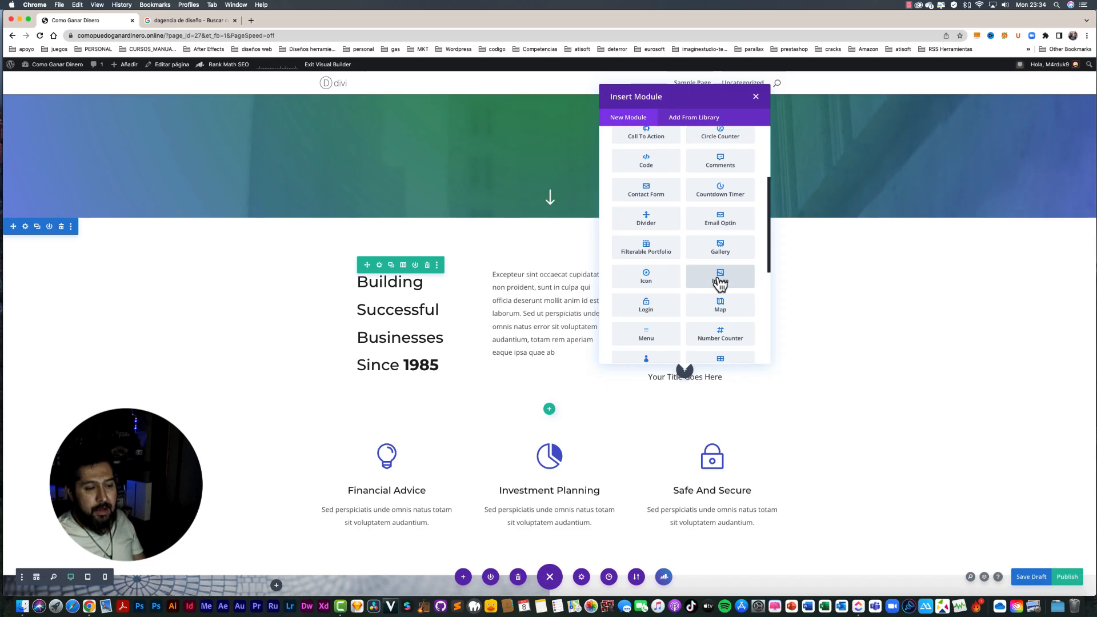
click(720, 277)
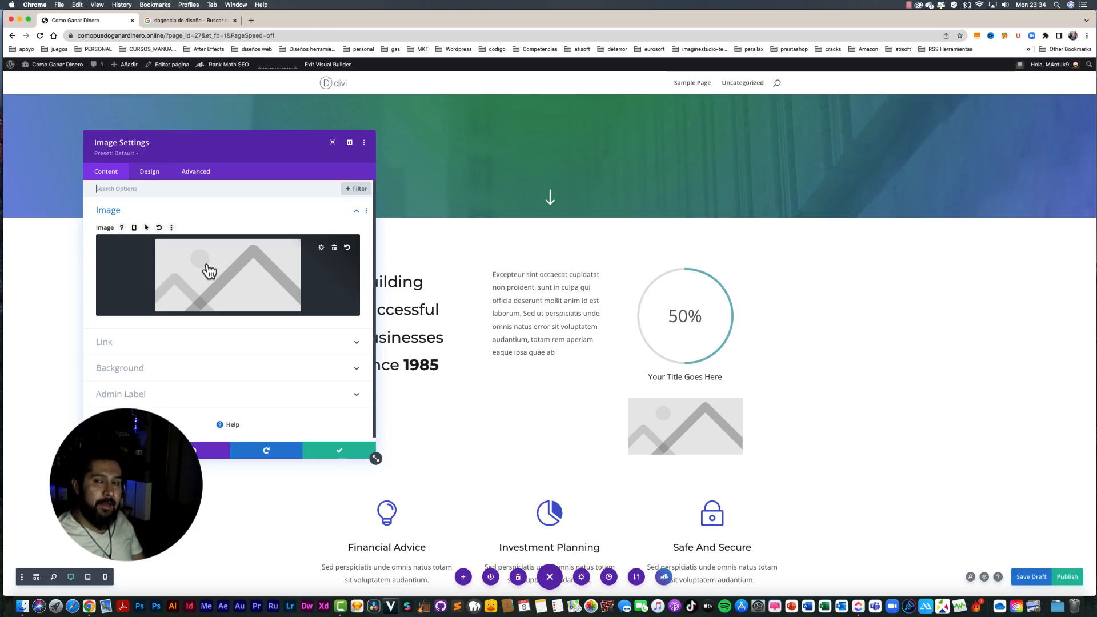
click(155, 372)
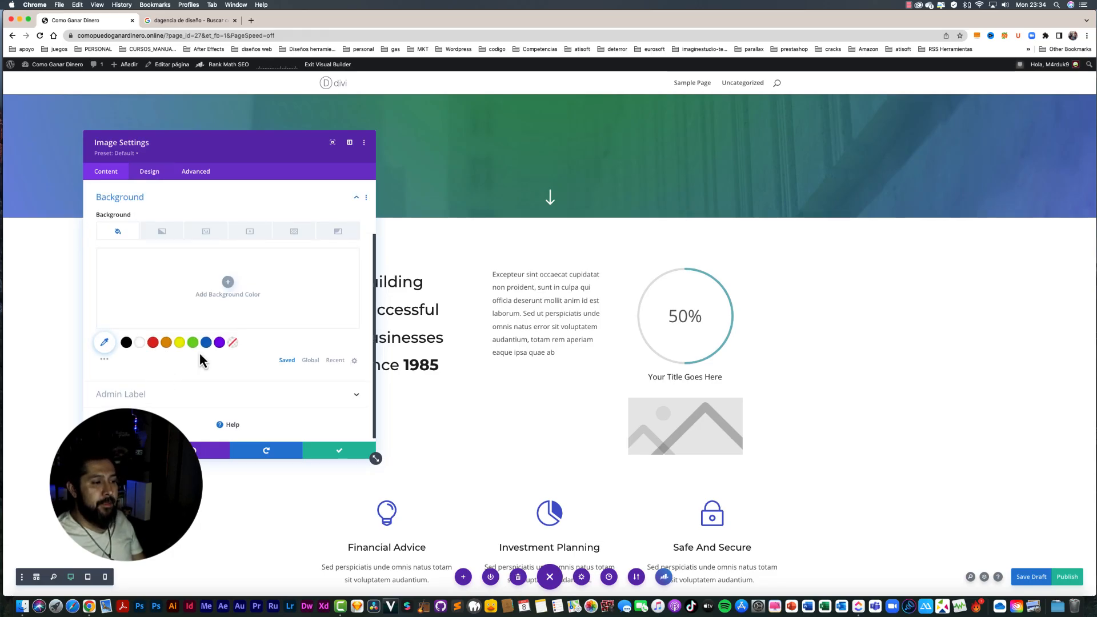
click(206, 343)
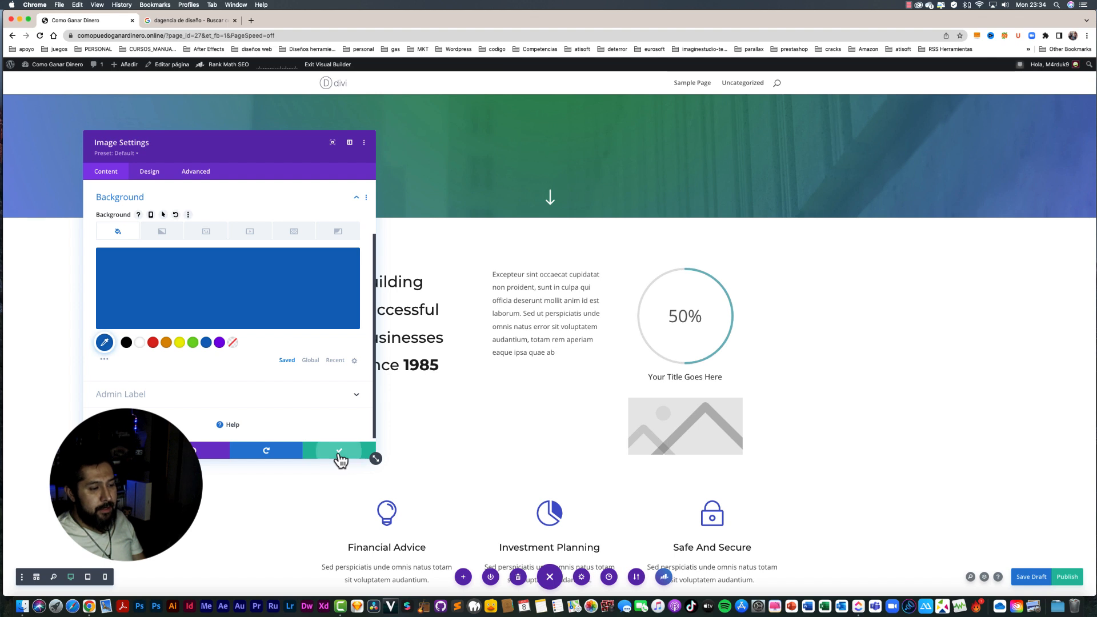
click(339, 452)
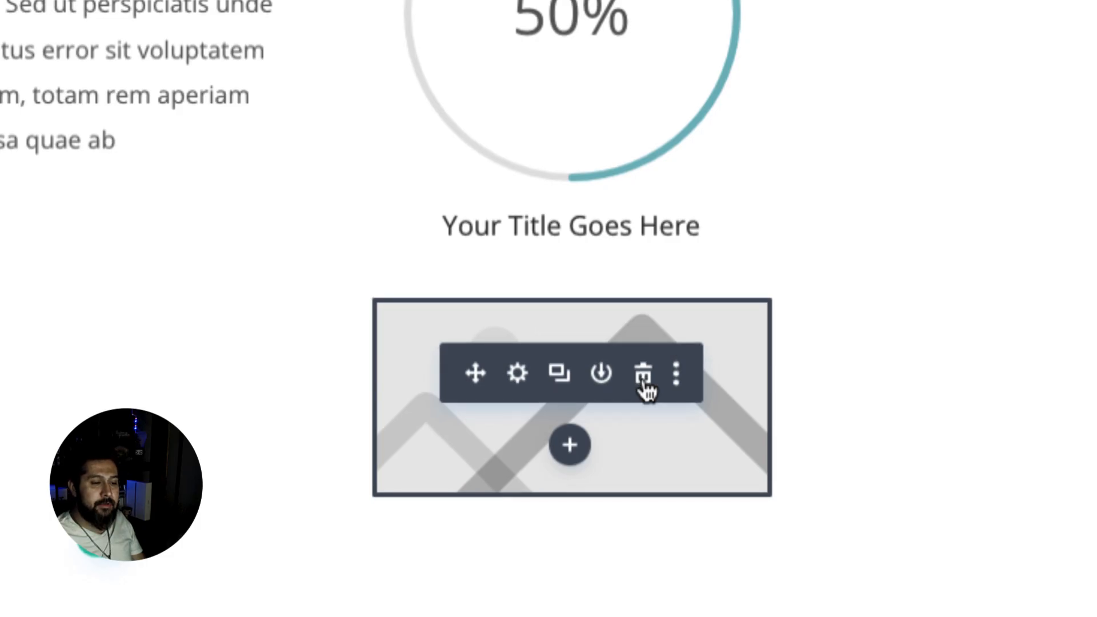
click(644, 378)
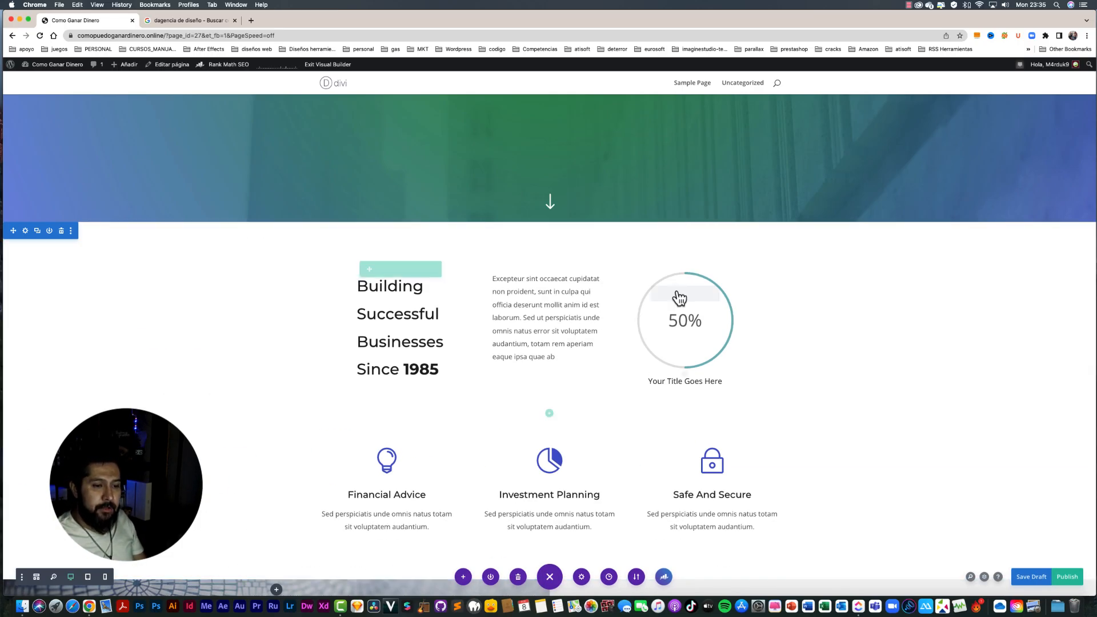
Step: Move the Circle Counter to the row's middle column and the paragraph text to its third column
mouse_move(680, 298)
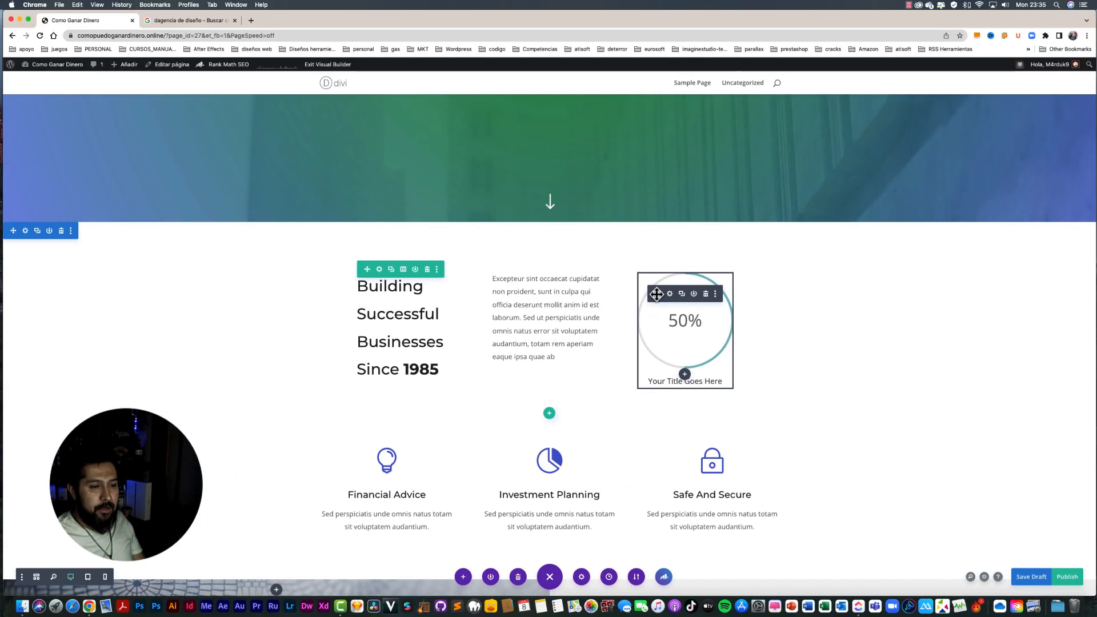
drag(656, 294, 523, 276)
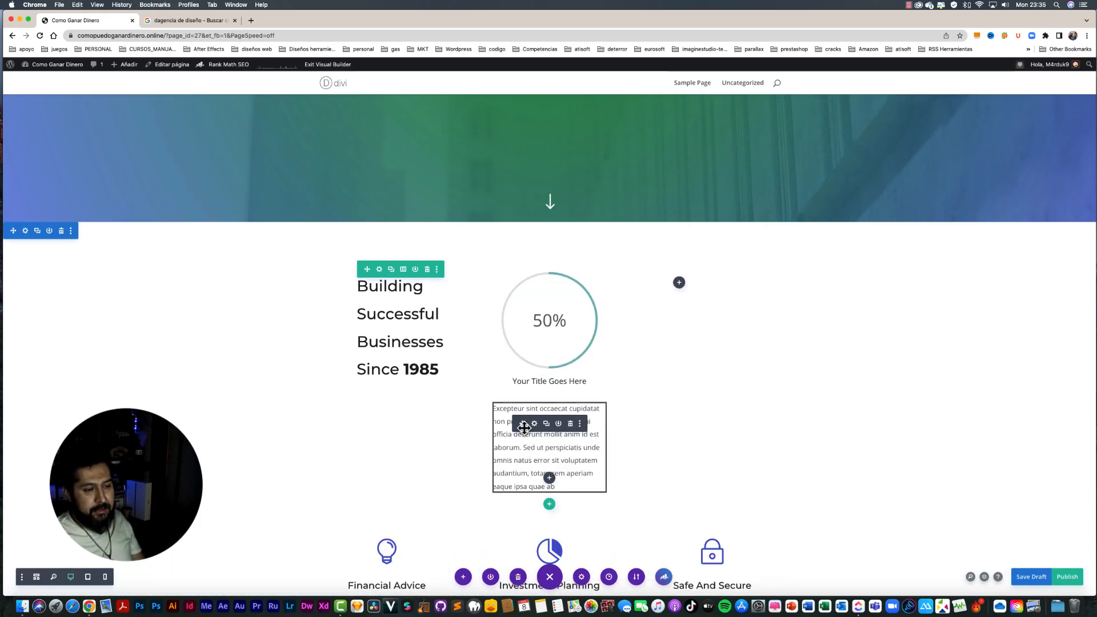
drag(523, 427, 683, 288)
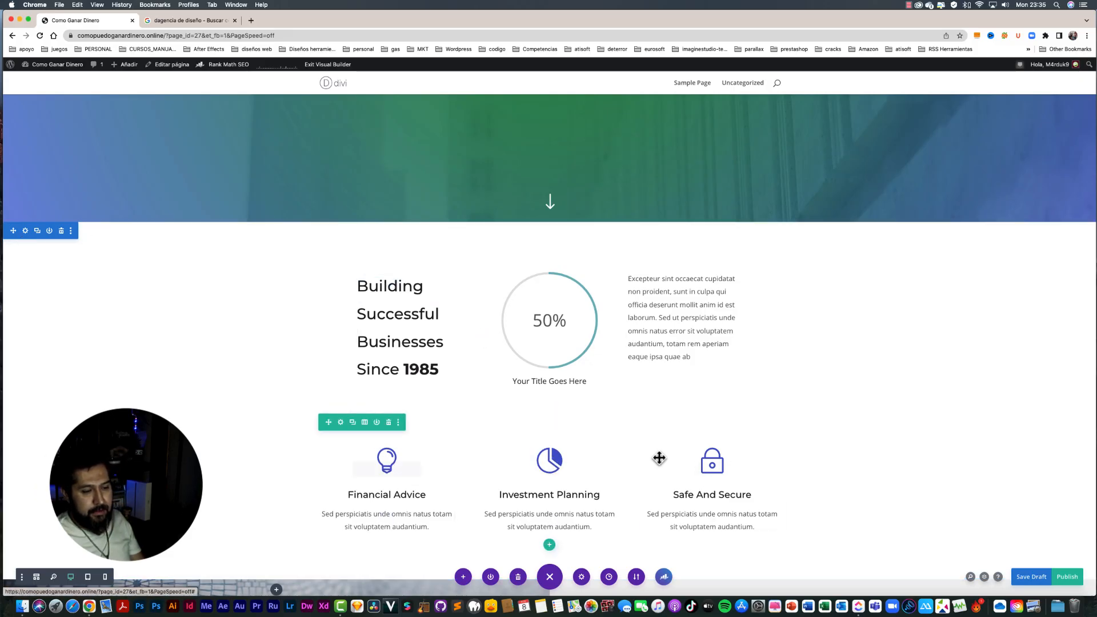
Step: View the column layouts available for the Financial Advice row and look over the section below it
click(366, 424)
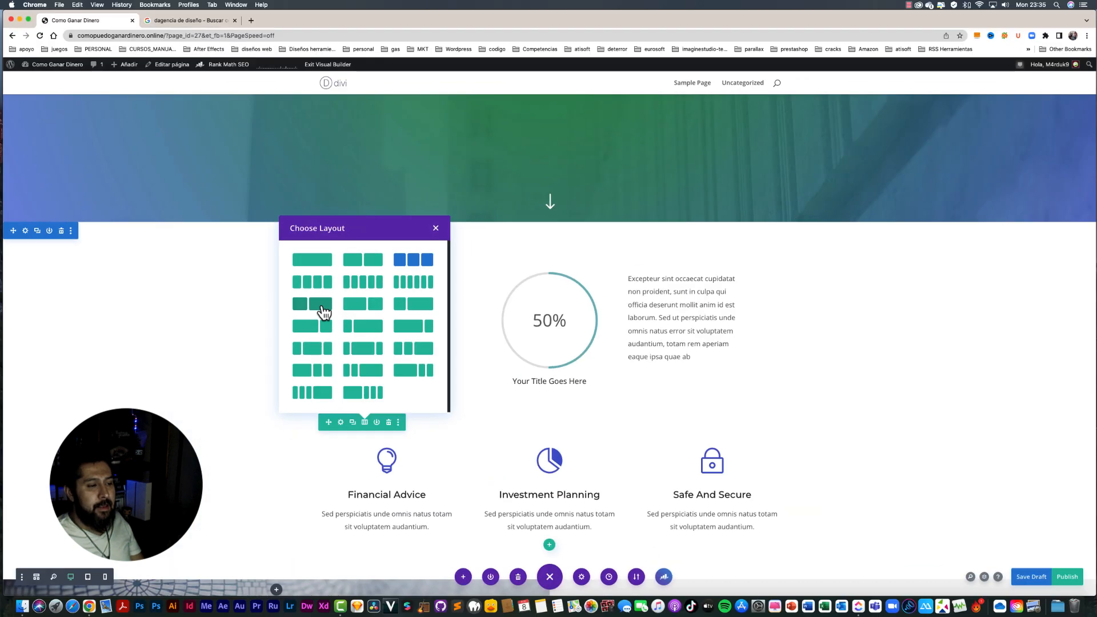
click(436, 228)
scroll(497, 366, down, 3)
scroll(499, 372, down, 5)
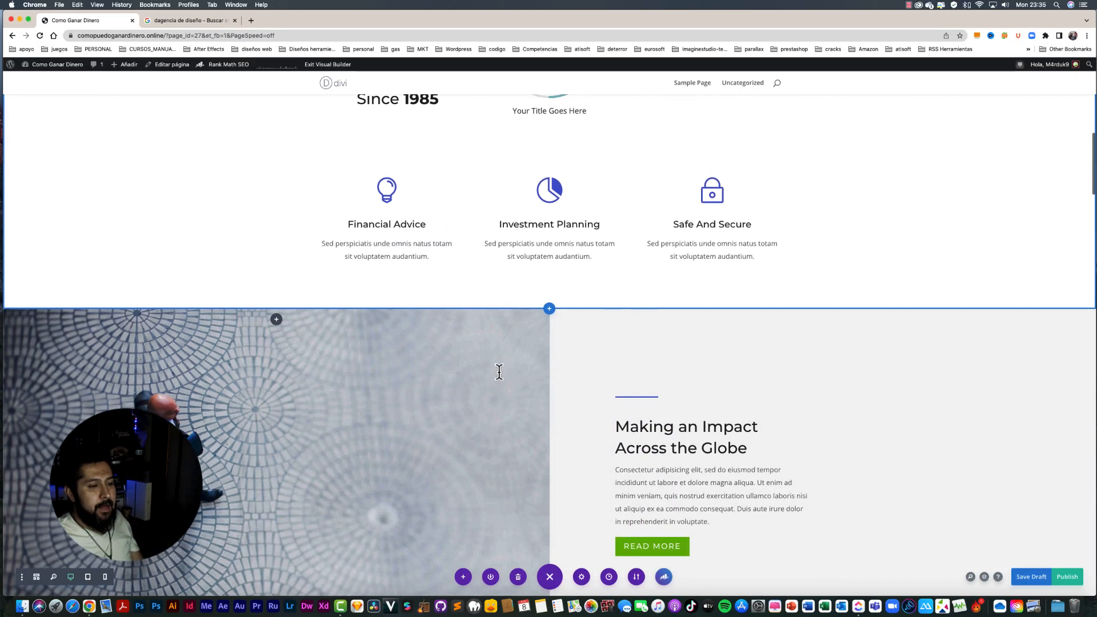
scroll(499, 372, down, 3)
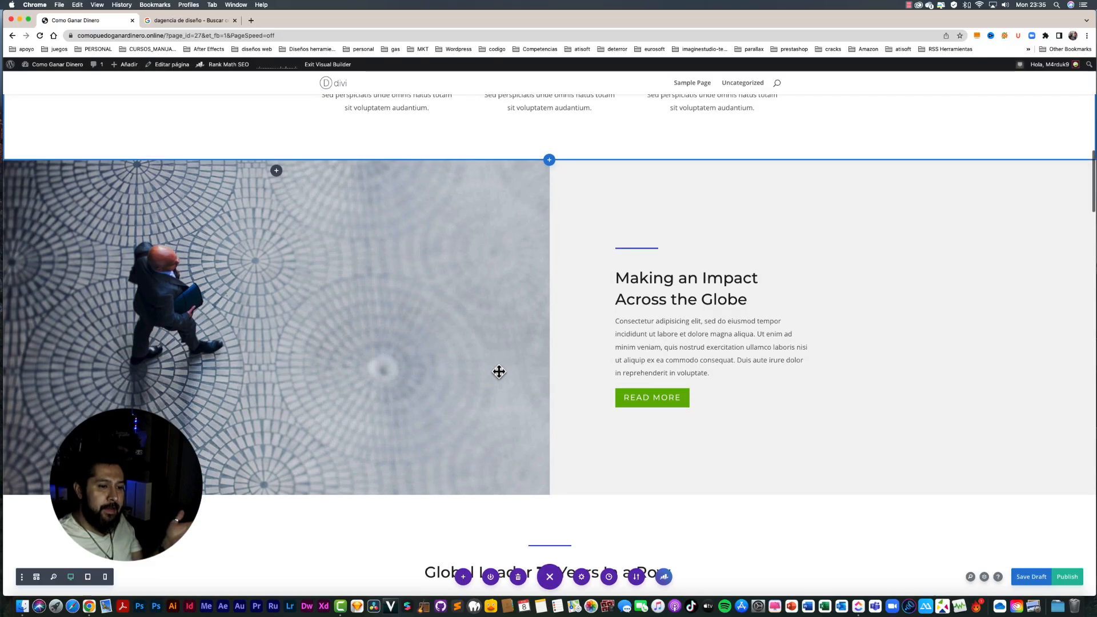
scroll(499, 372, up, 2)
scroll(499, 372, up, 2)
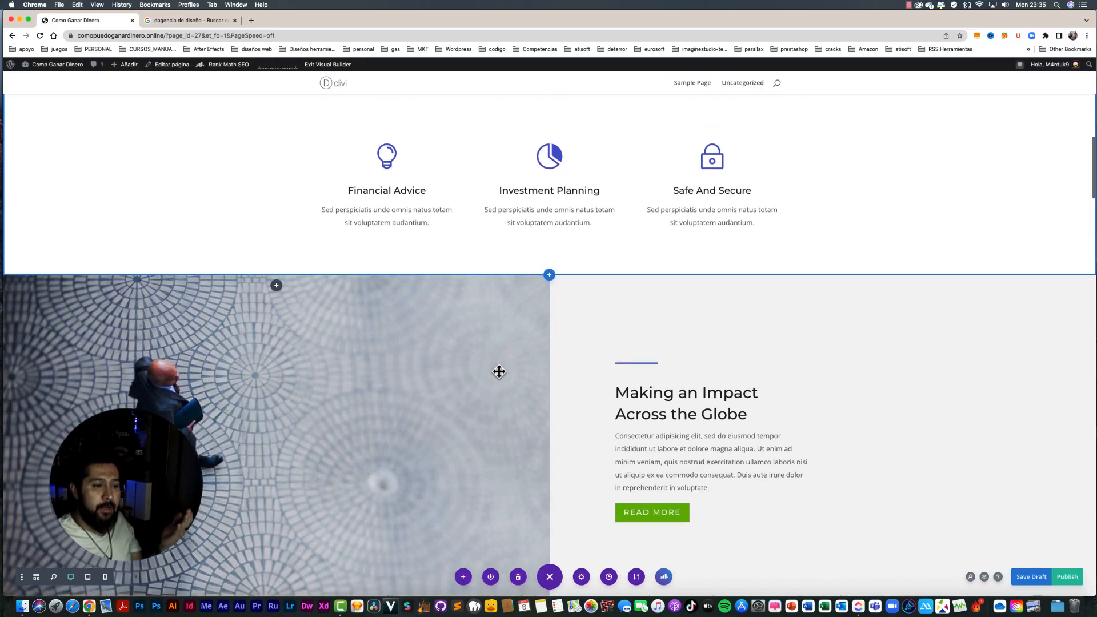
Step: Move the row with the average profit and average invest counters above the "Global Leader 10 Years In a Row" heading row
scroll(499, 372, down, 7)
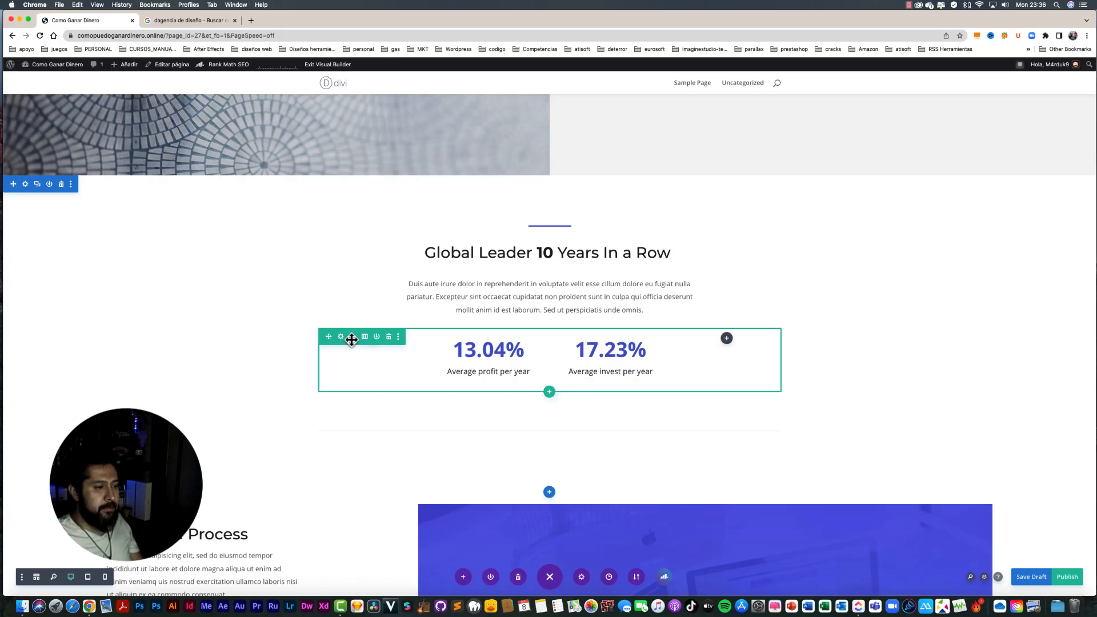
drag(327, 337, 447, 248)
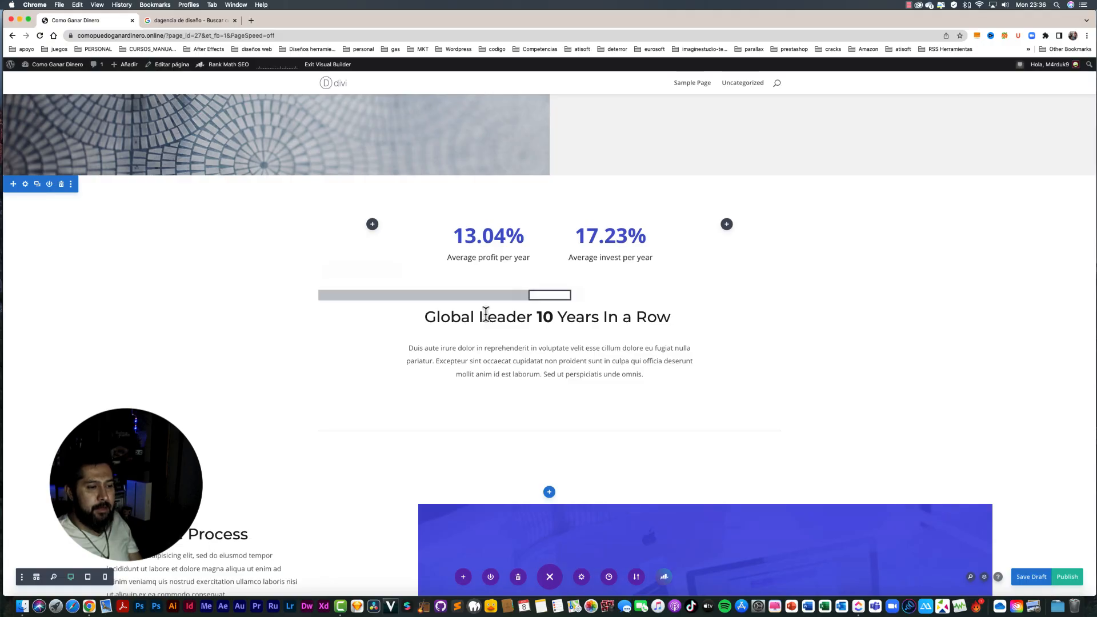
Step: View the settings of the large video module in the Signature Process section and close them
scroll(486, 314, down, 5)
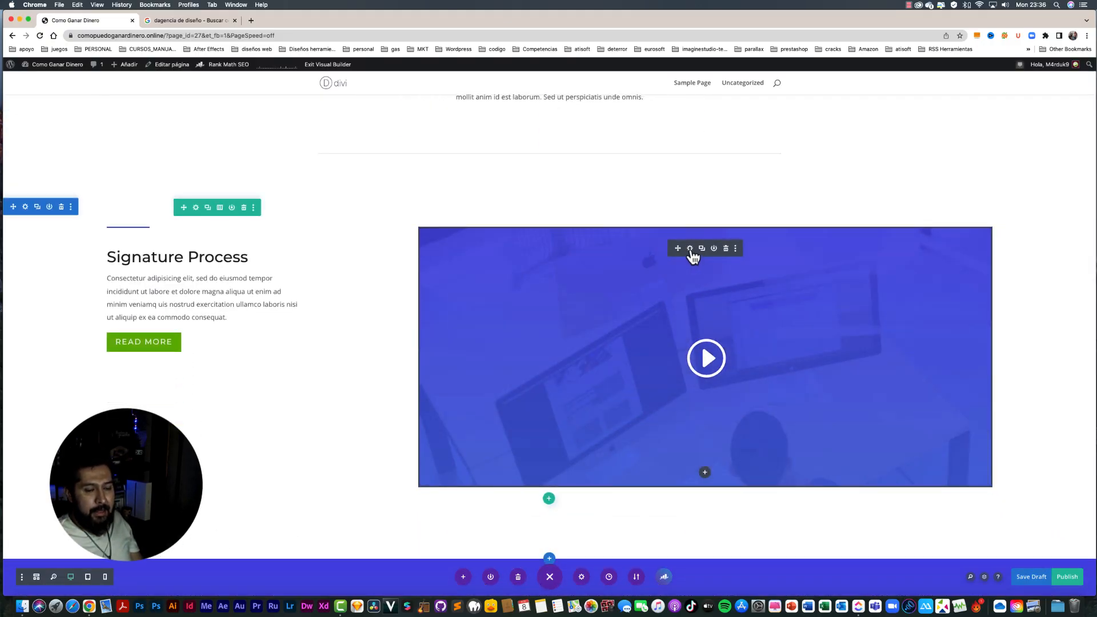
click(689, 248)
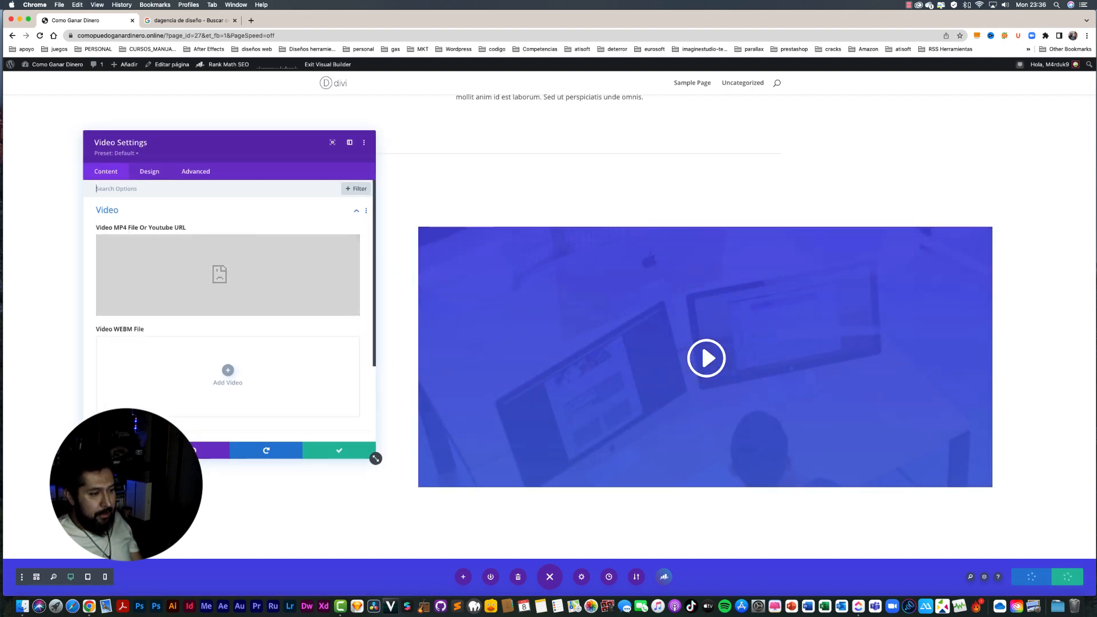
key(Escape)
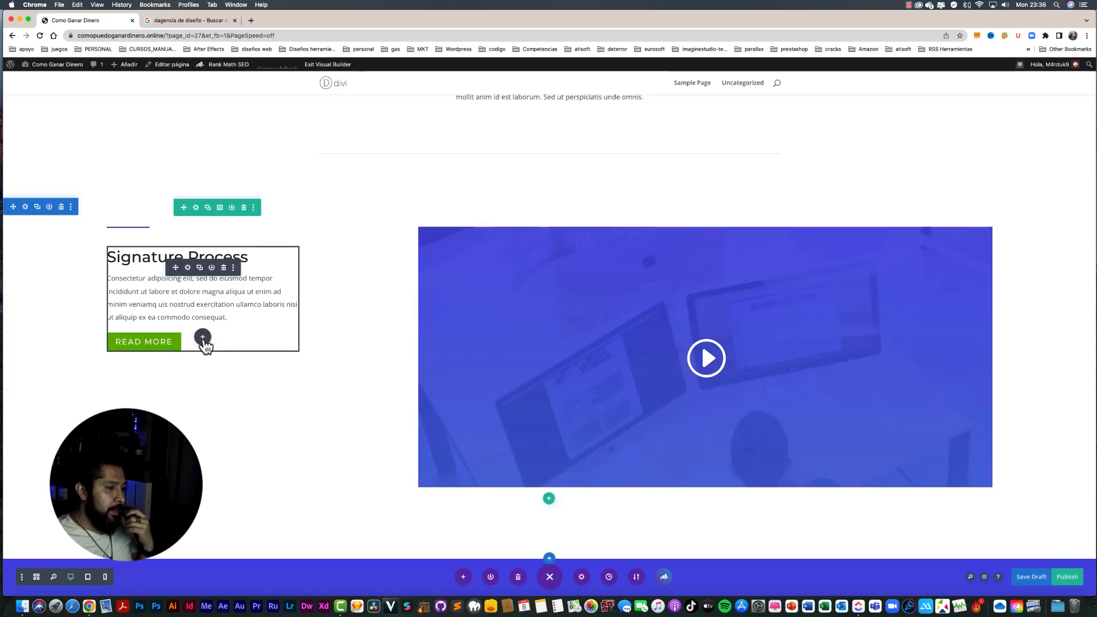
Step: Insert a Video module below the Signature Process text and its Read More button
click(203, 337)
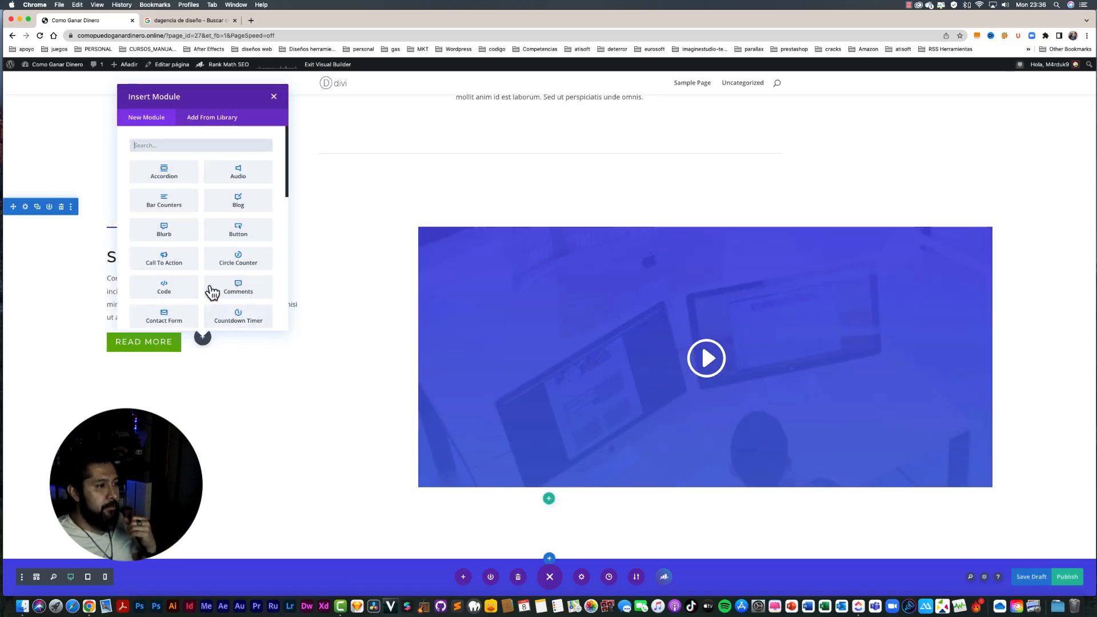
text(vide)
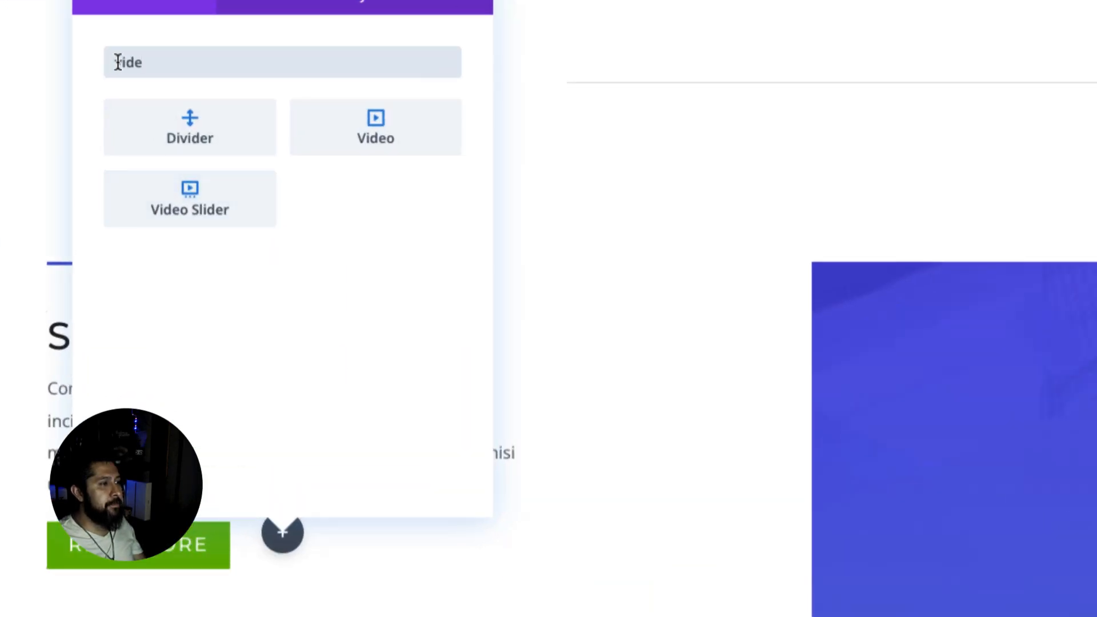
click(359, 141)
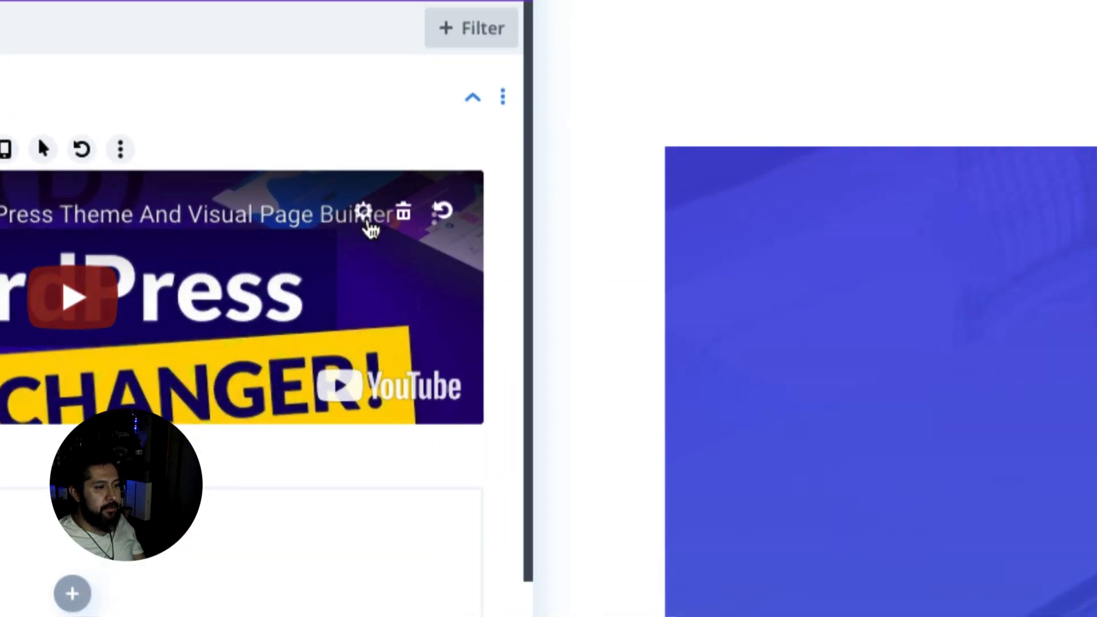
Step: View the insert-from-URL option for the new module's MP4 video, close the media window, and save the module settings
click(364, 216)
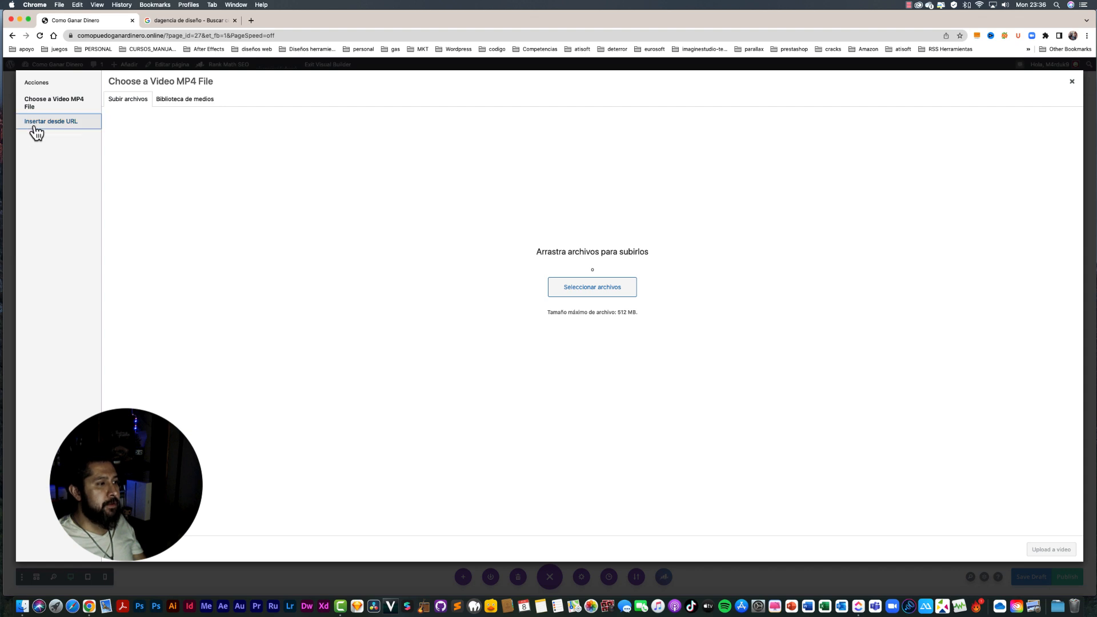
click(37, 123)
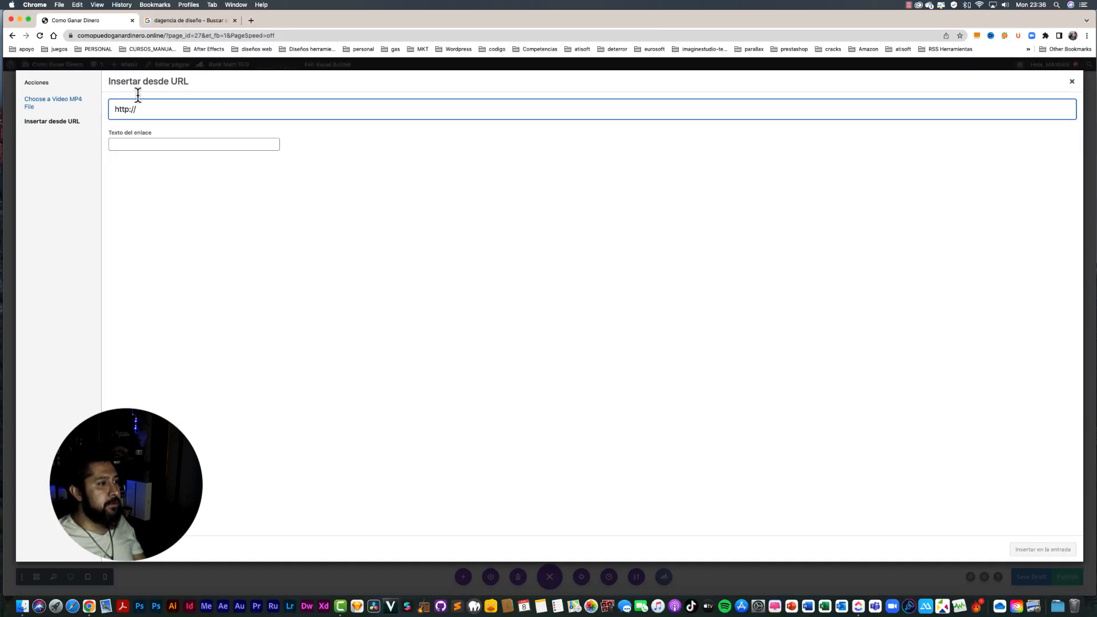
click(1069, 84)
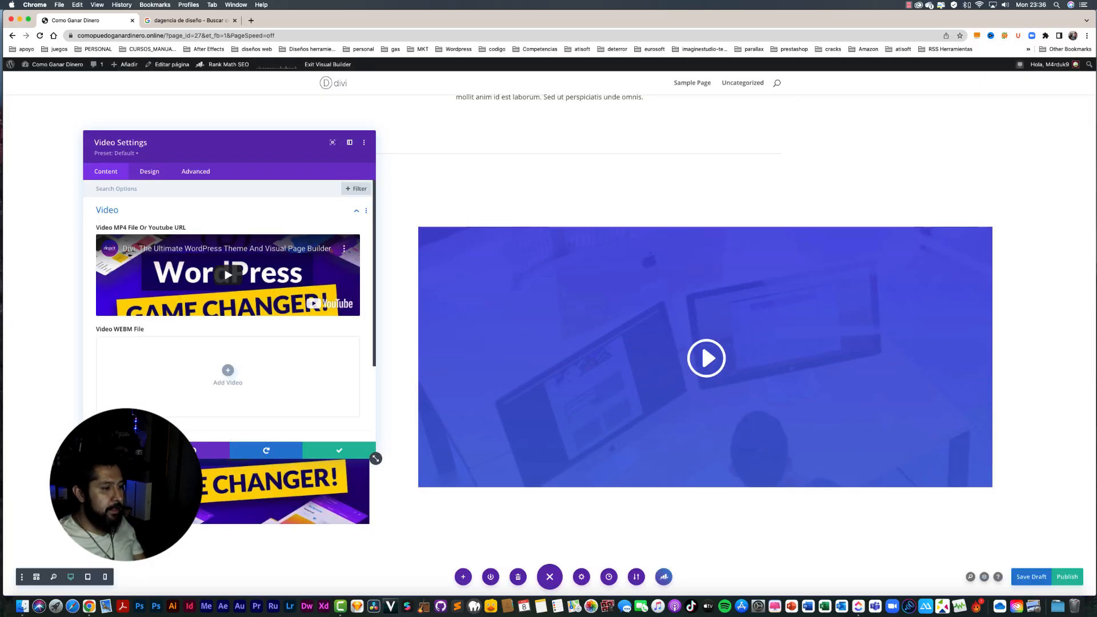
click(342, 453)
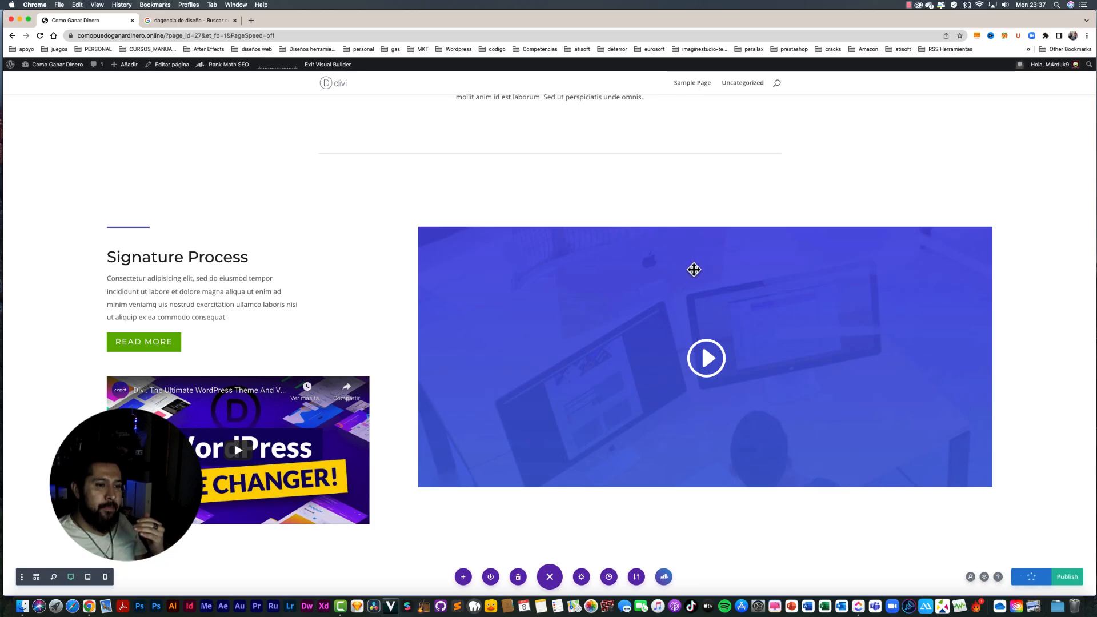
Step: Look over the customized page from its header down to the Making an Impact section and publish the page
scroll(694, 269, up, 10)
scroll(662, 220, up, 10)
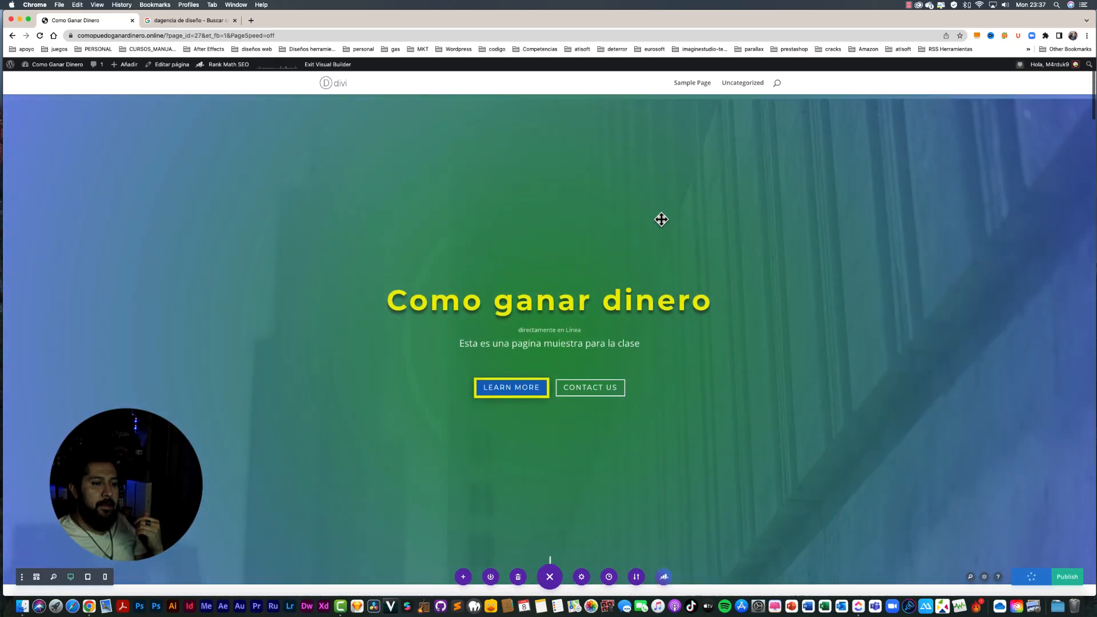
scroll(661, 220, down, 2)
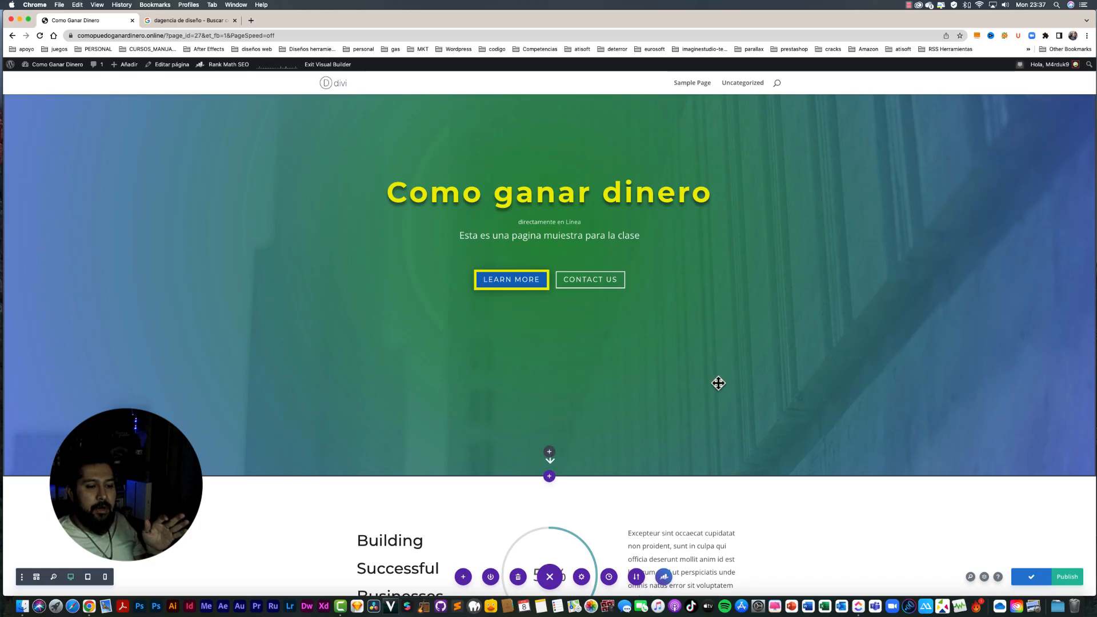
scroll(718, 383, down, 2)
scroll(718, 382, down, 8)
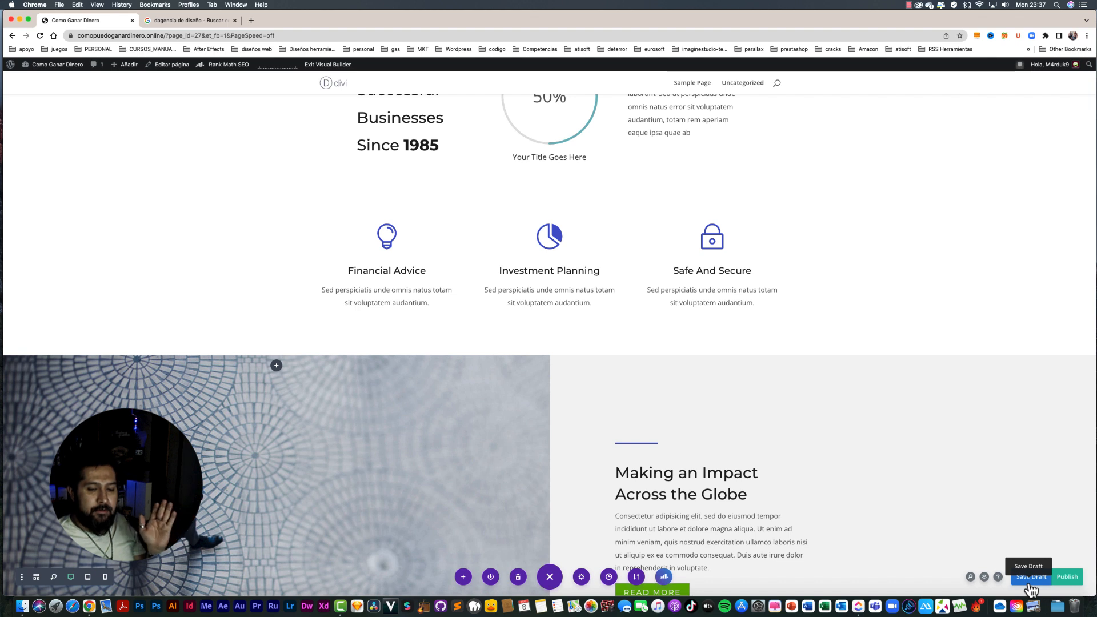
click(1065, 582)
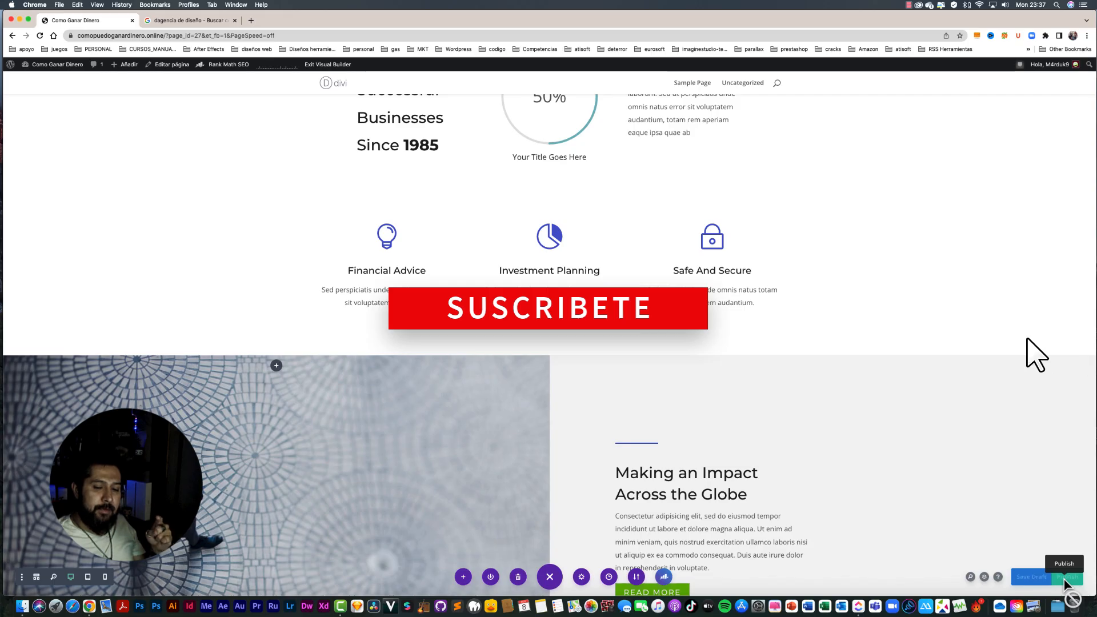
click(1065, 579)
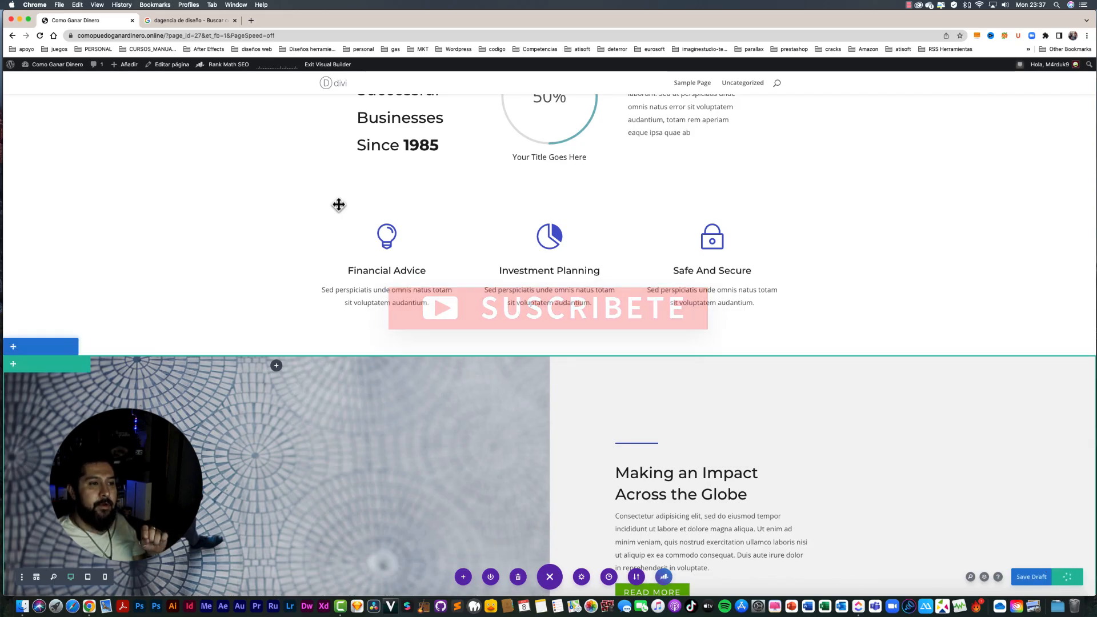
mouse_move(378, 215)
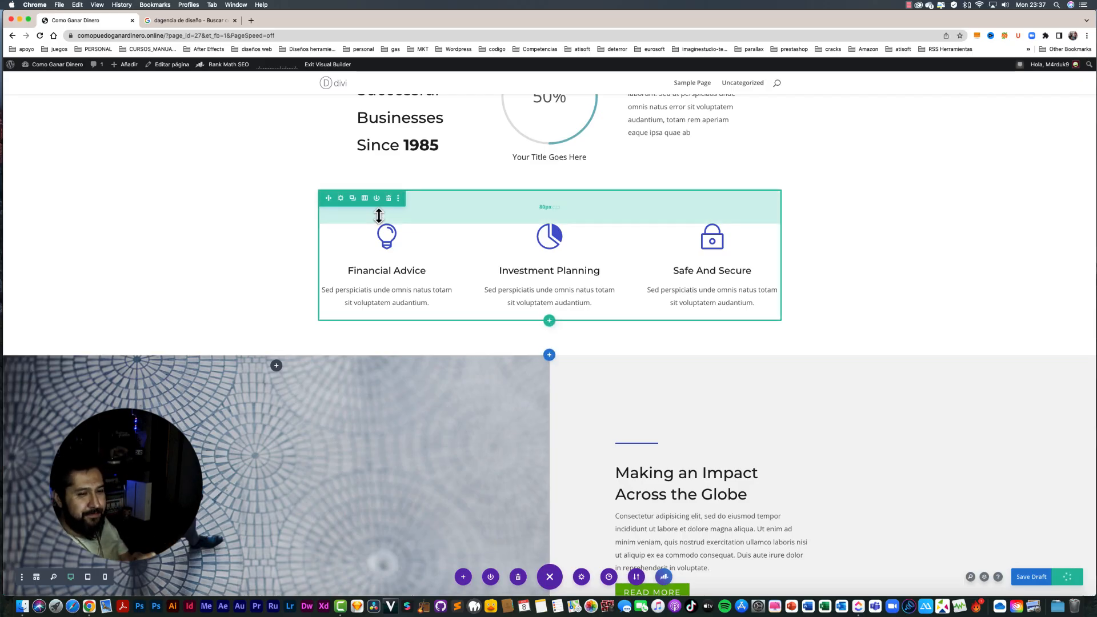
click(965, 5)
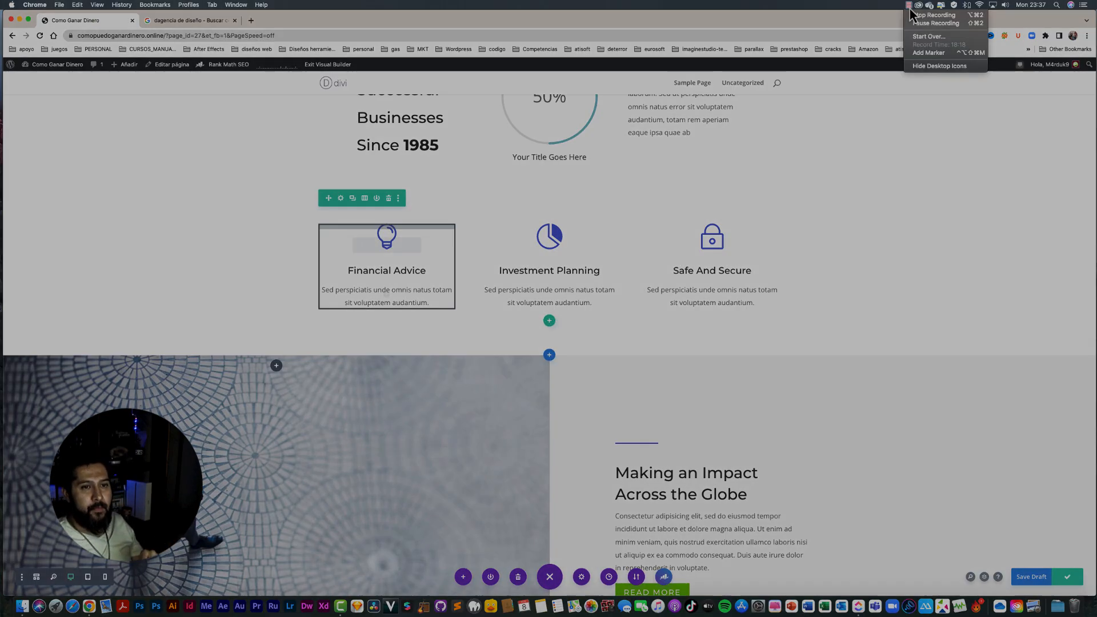